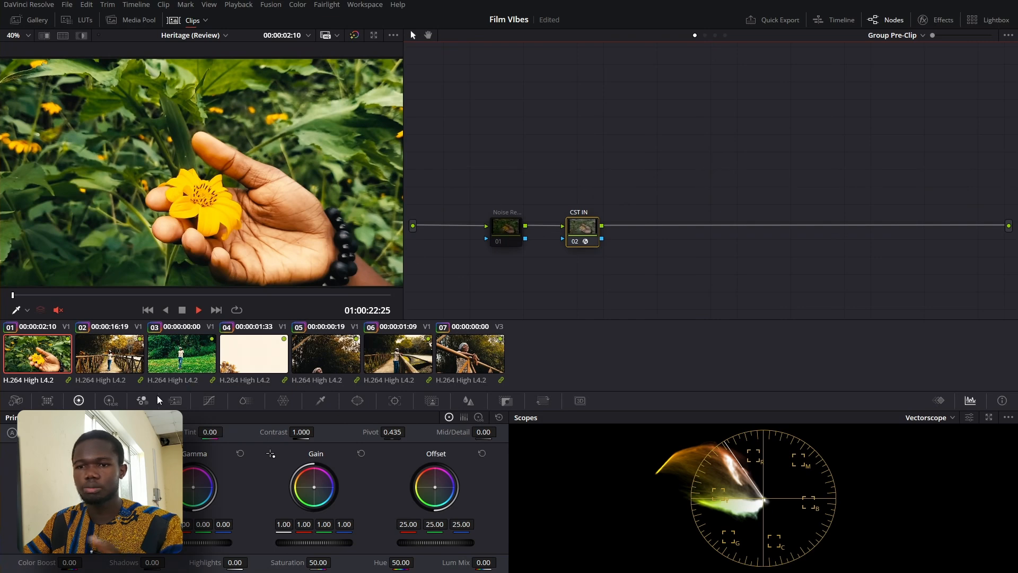
Check the first clip's group assignment and show the CST IN node's Color Space Transform settings
right_click(53, 363)
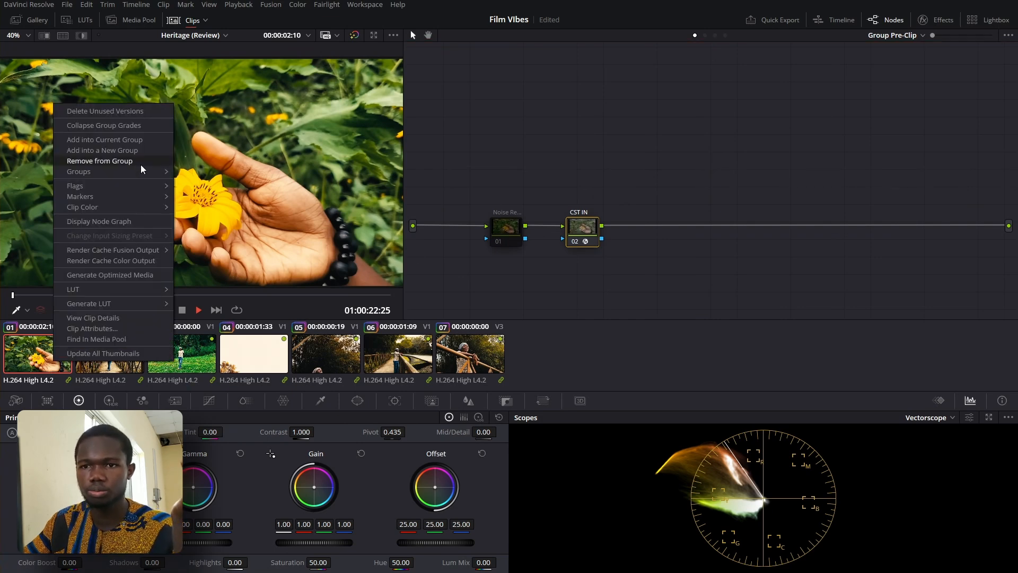
mouse_move(139, 172)
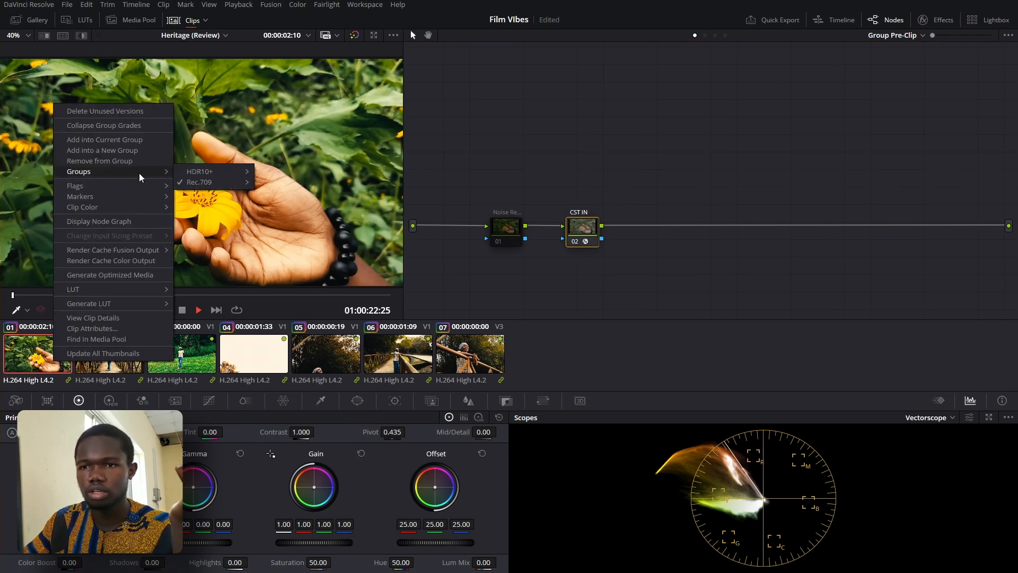
left_click(529, 141)
left_click(941, 21)
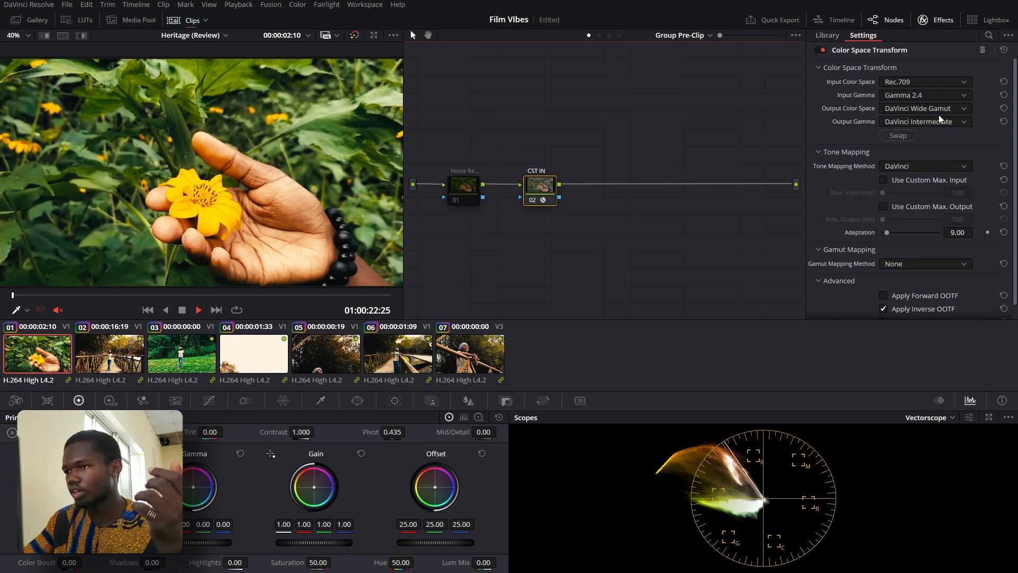
In the Group Post-Clip node graph, toggle the LUT node off and on to compare the image
left_click(609, 35)
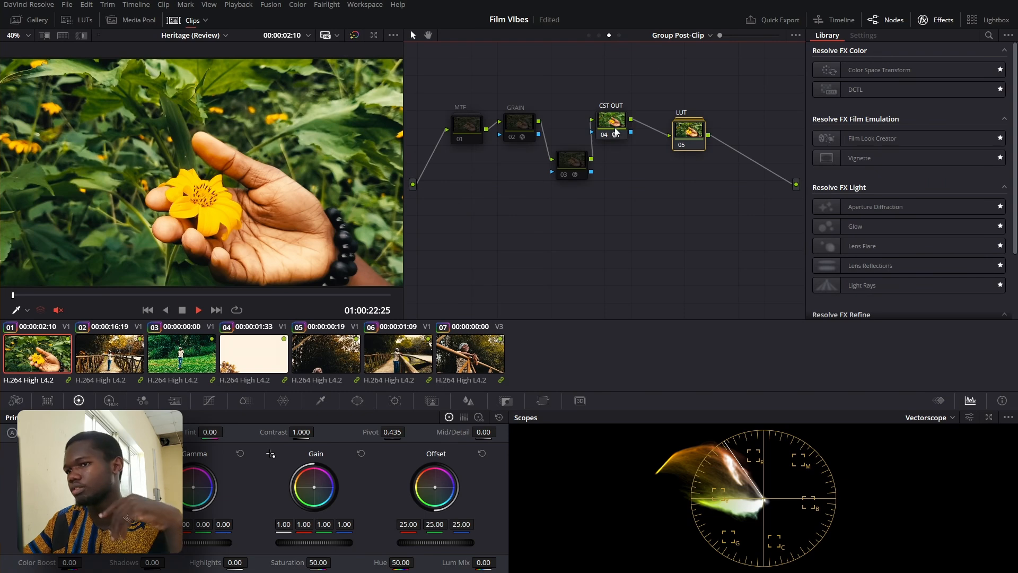
left_click(927, 20)
left_click(728, 136)
key("ctrl+d")
key("ctrl+d")
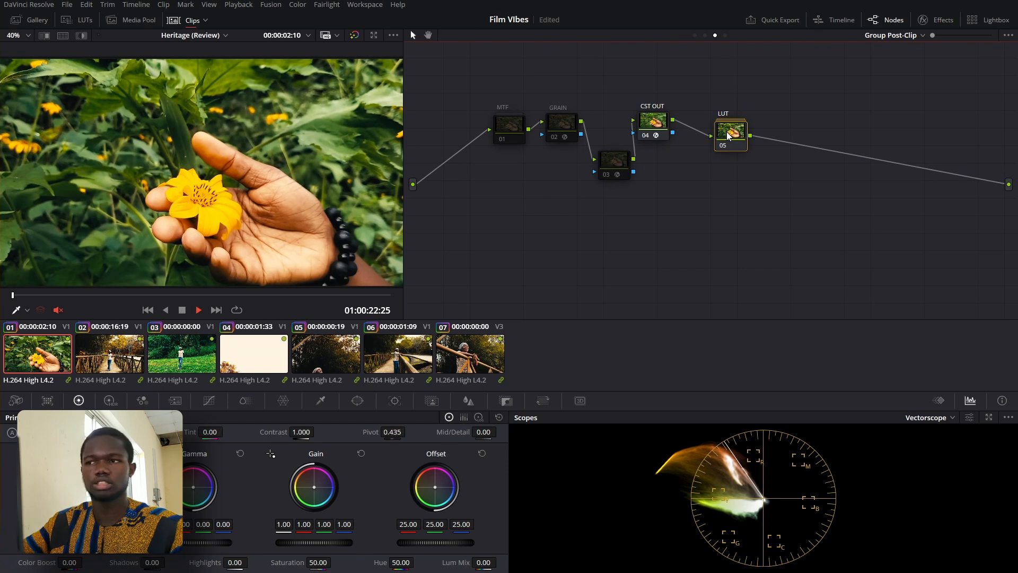
Show the clip-level node graph and pop the scopes out into a floating window placed below it
left_click(705, 35)
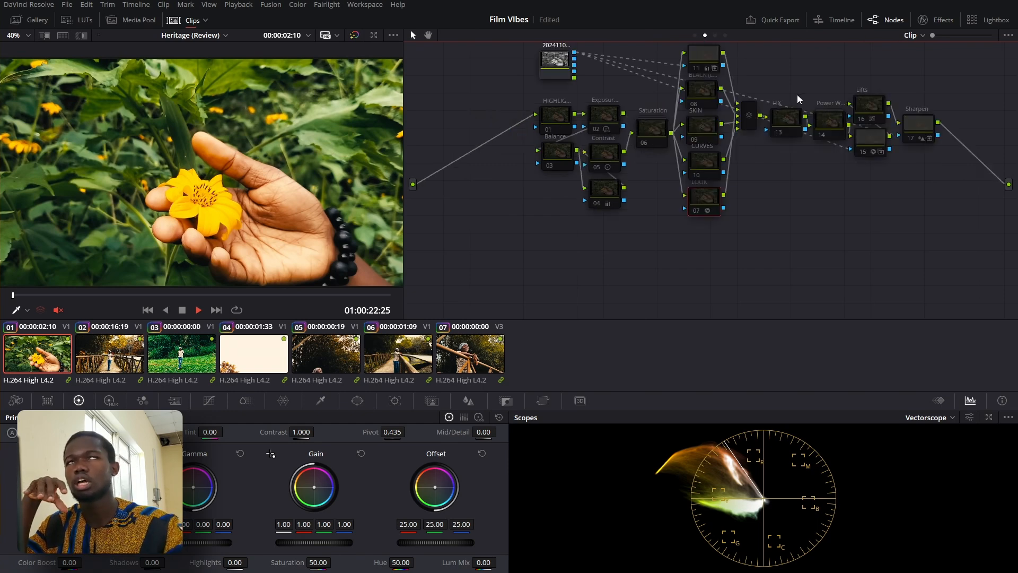
left_click_drag(912, 177, 892, 195)
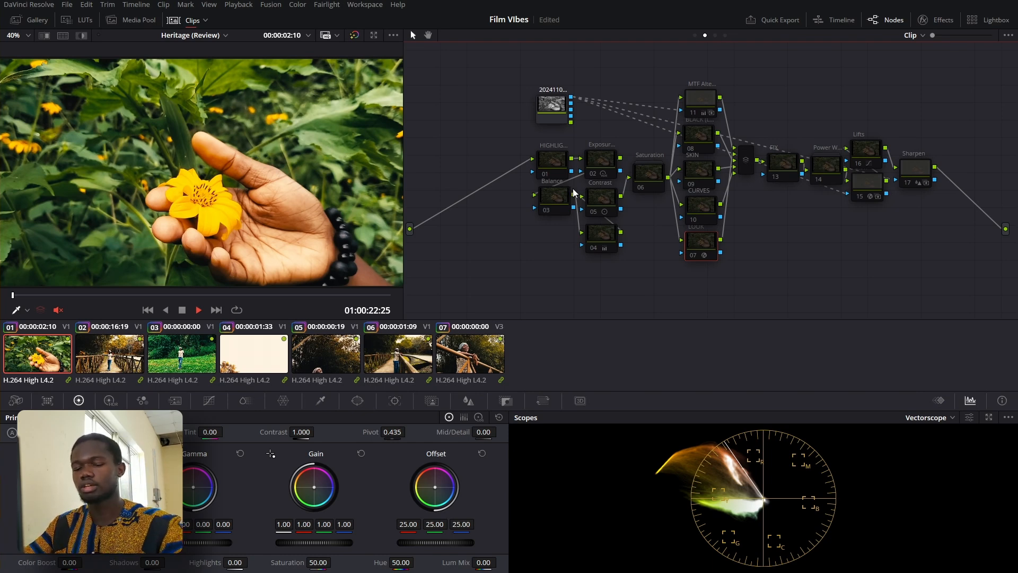
left_click(989, 417)
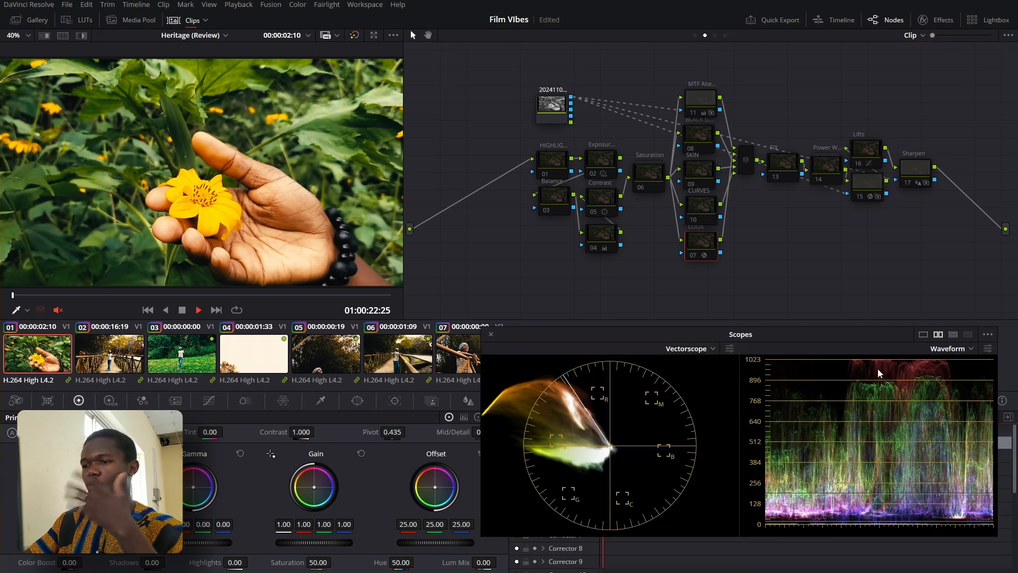
left_click_drag(842, 338, 845, 372)
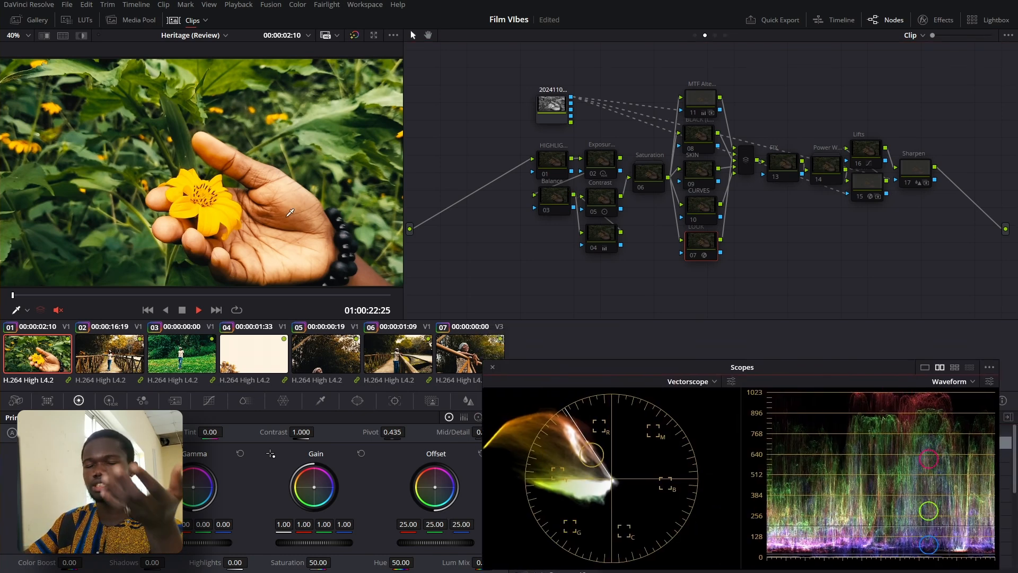
Cycle through the first clip's grade versions and compare a graded version with its bypassed image
key("ctrl+b")
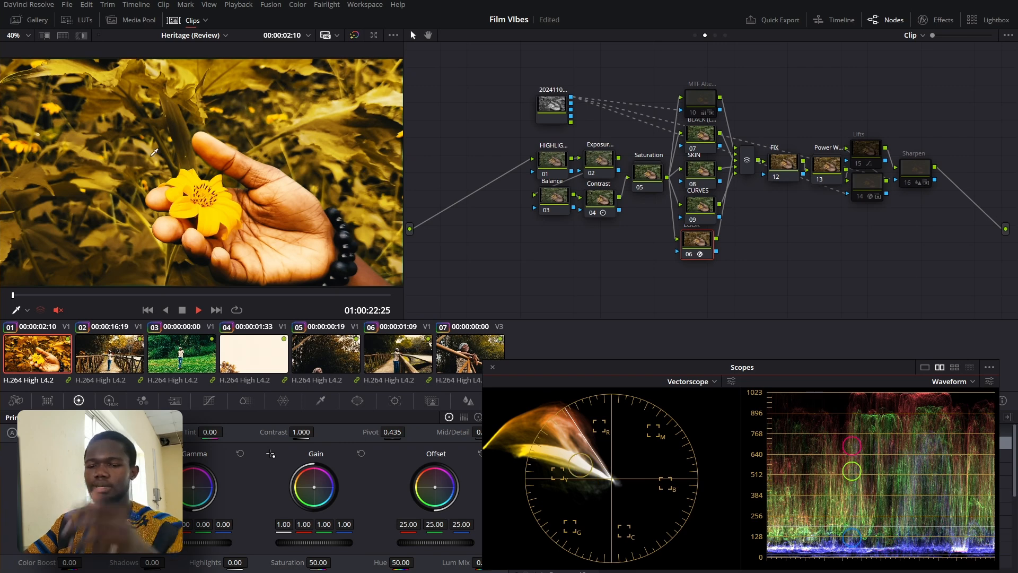
key("shift+d")
key("shift+d")
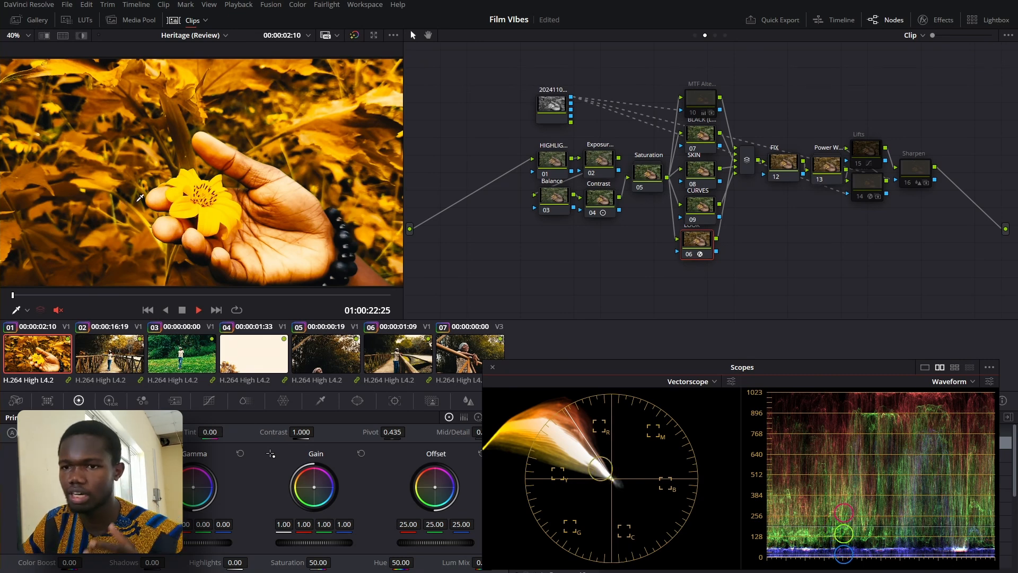
key("ctrl+n")
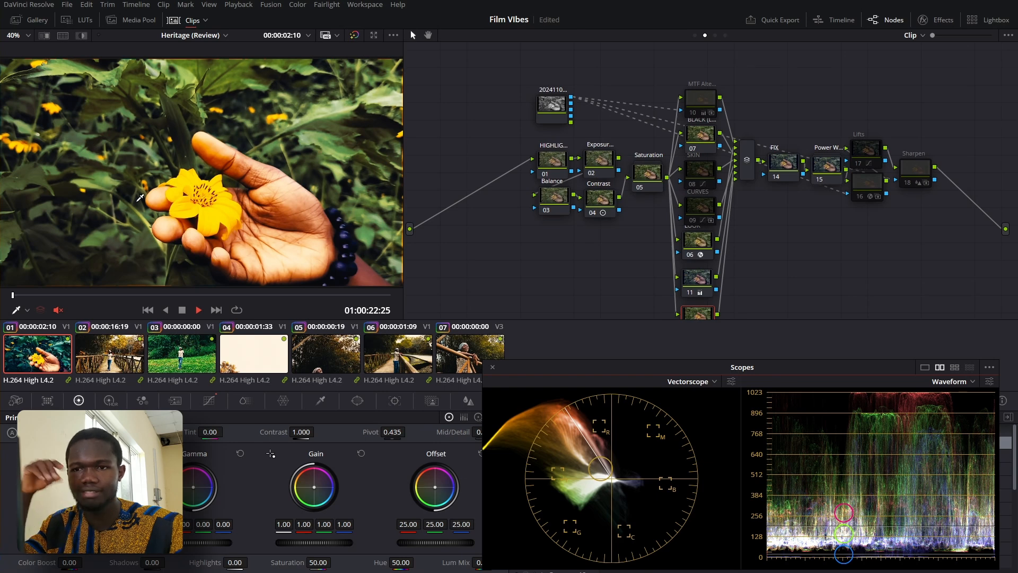
key("ctrl+n")
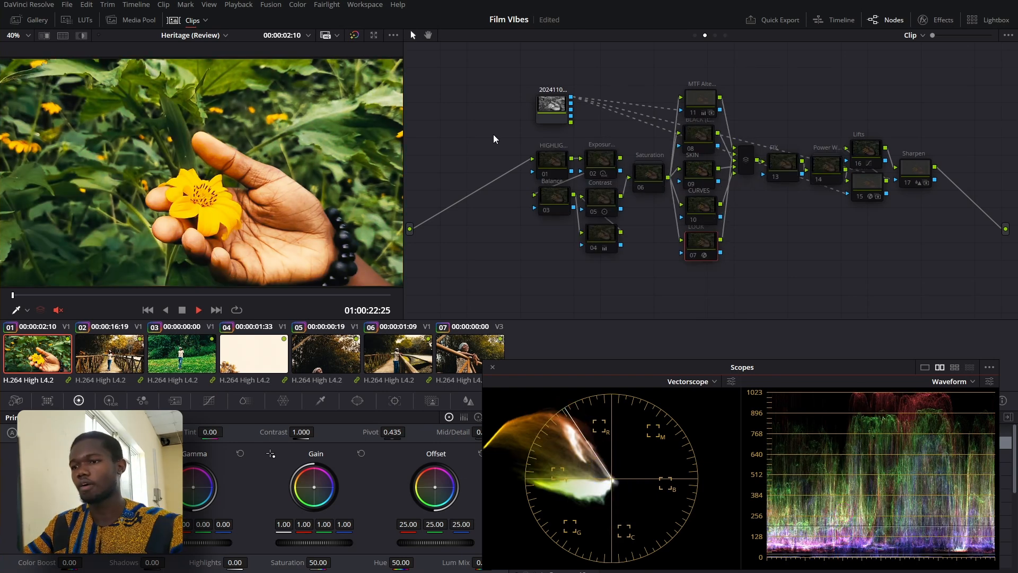
Enable the first clip's Contrast node and compare the image with the group post-clip LUT node off and on
left_click(604, 210)
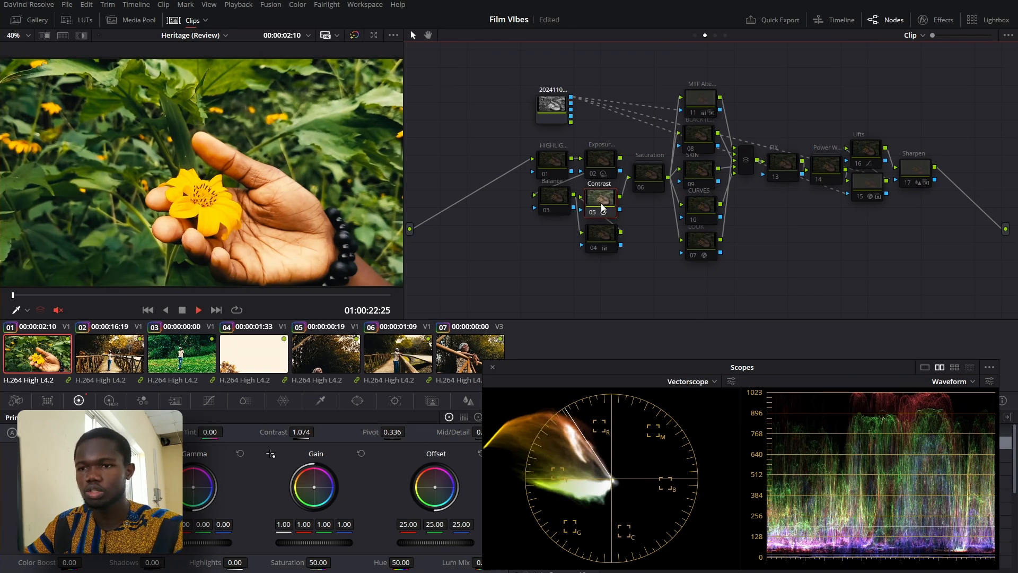
left_click(714, 35)
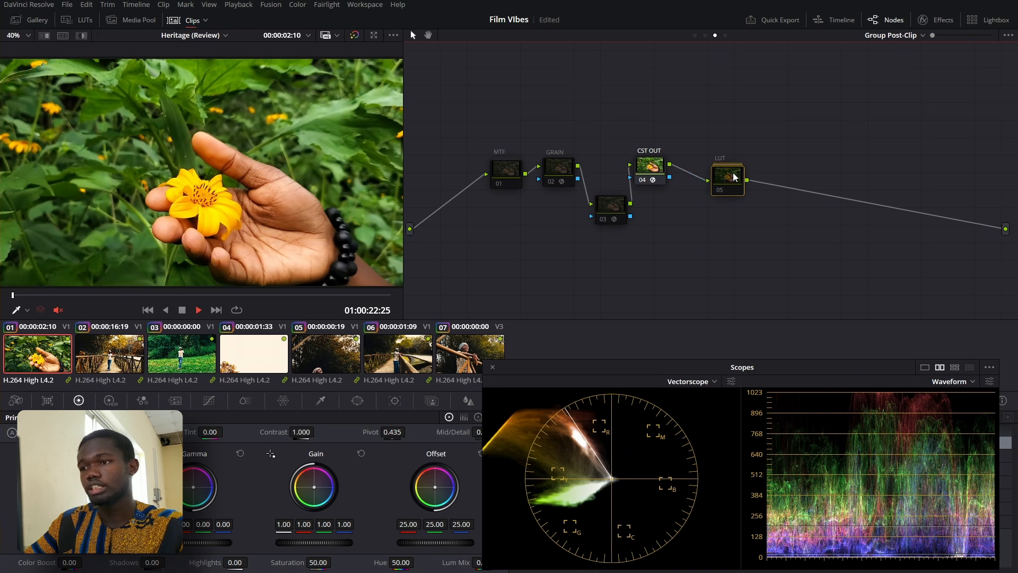
left_click(705, 35)
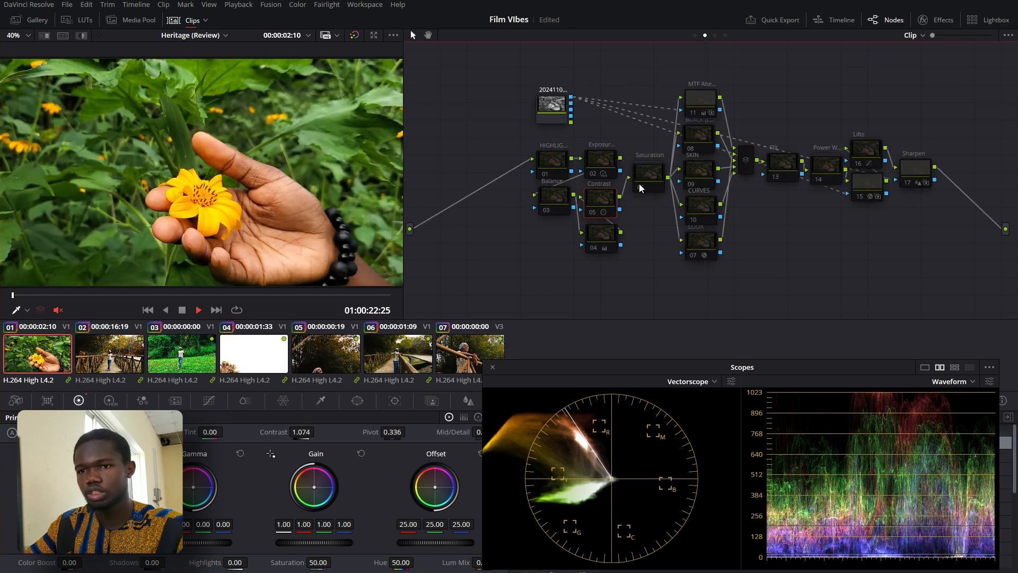
left_click(715, 35)
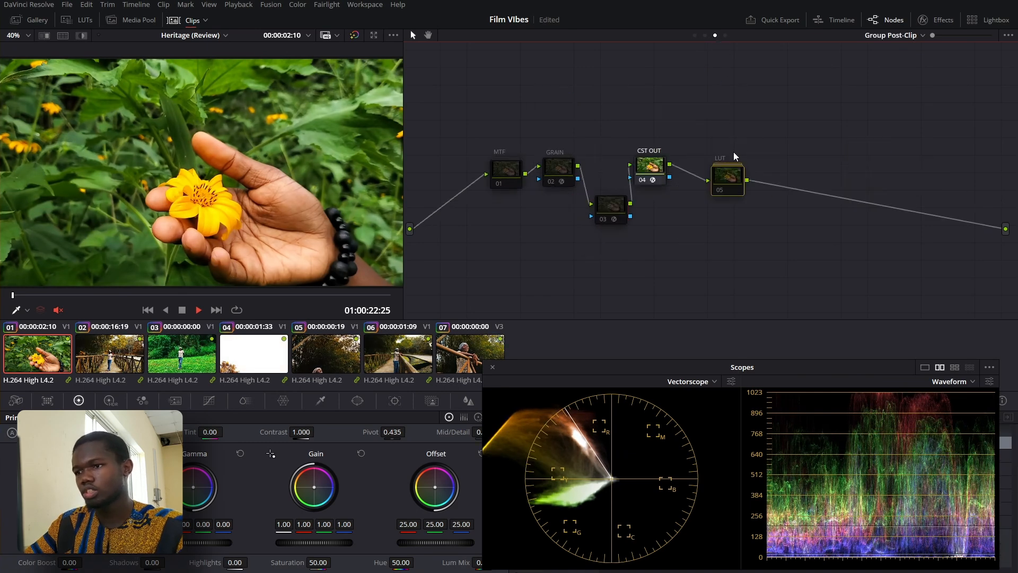
left_click(707, 35)
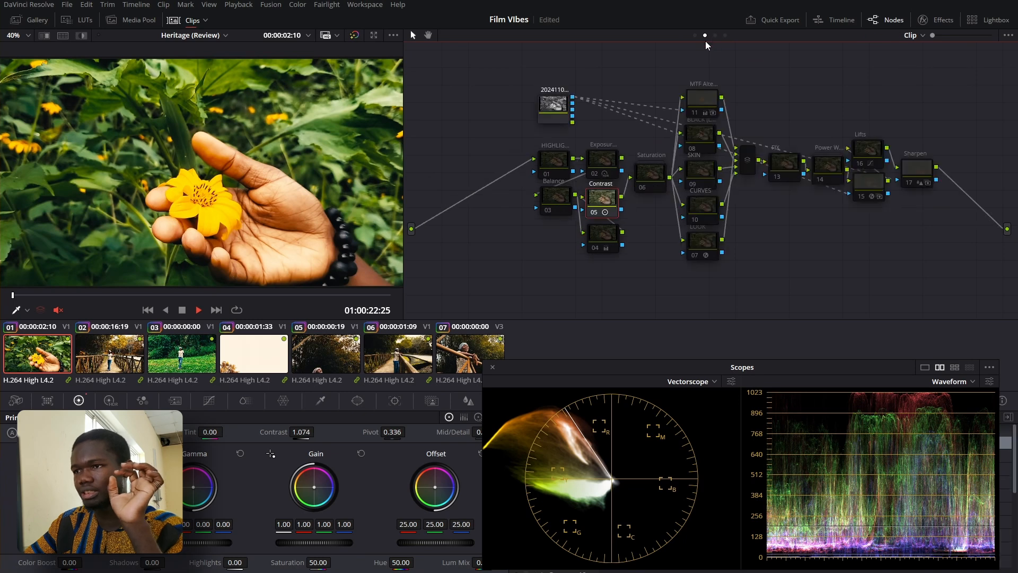
Compare the image with the Exposure node off and on, and enable the Exposure, Saturation, Highlight and Balance nodes
left_click(609, 161)
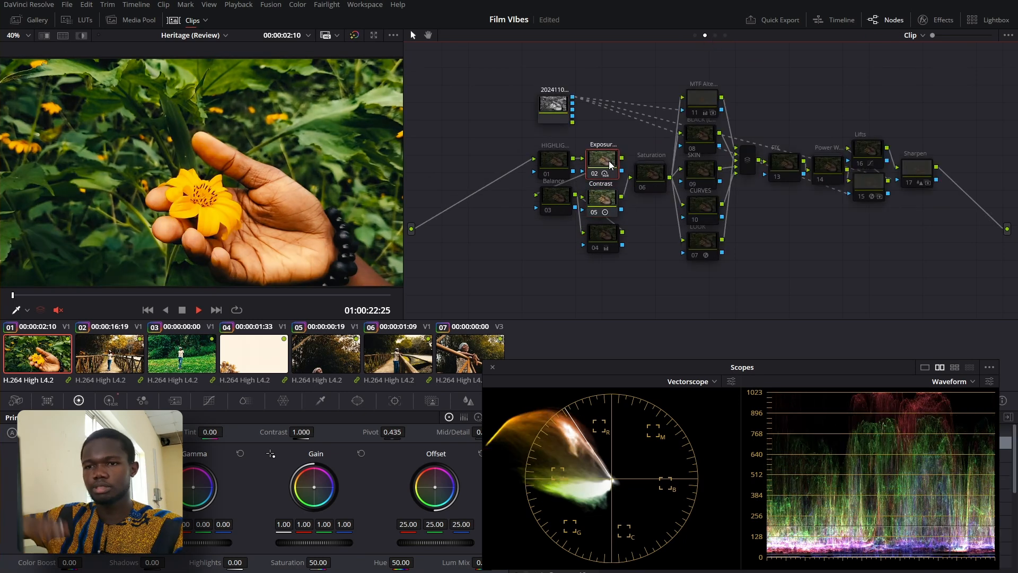
key("ctrl+d")
key("ctrl+d")
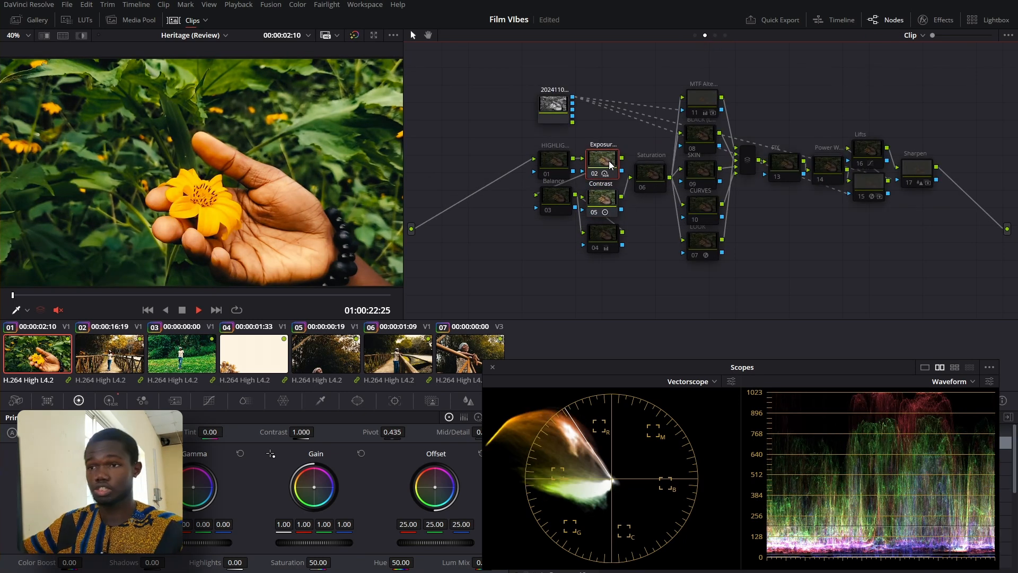
left_click(651, 171)
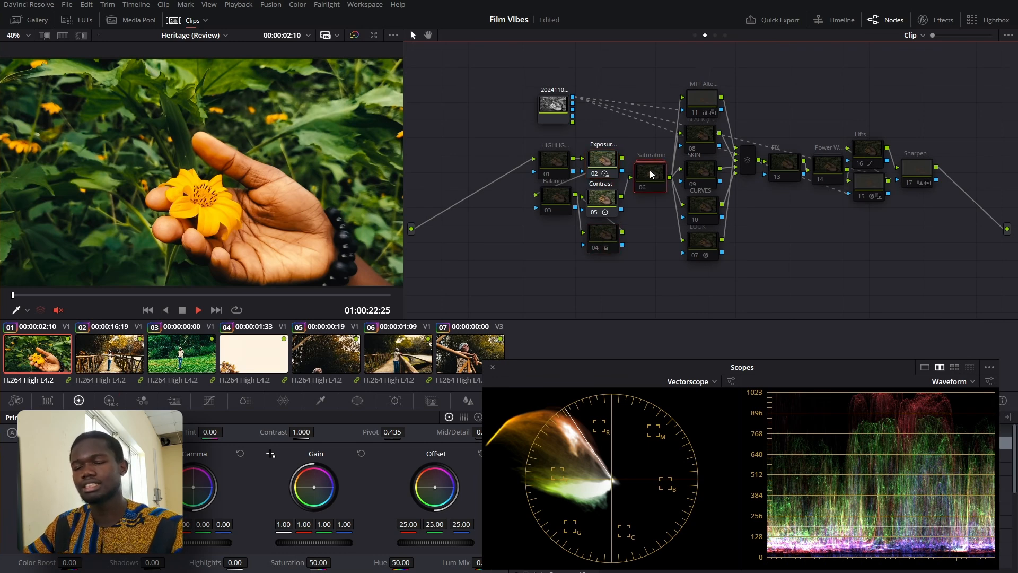
left_click(554, 198)
left_click_drag(505, 152, 556, 221)
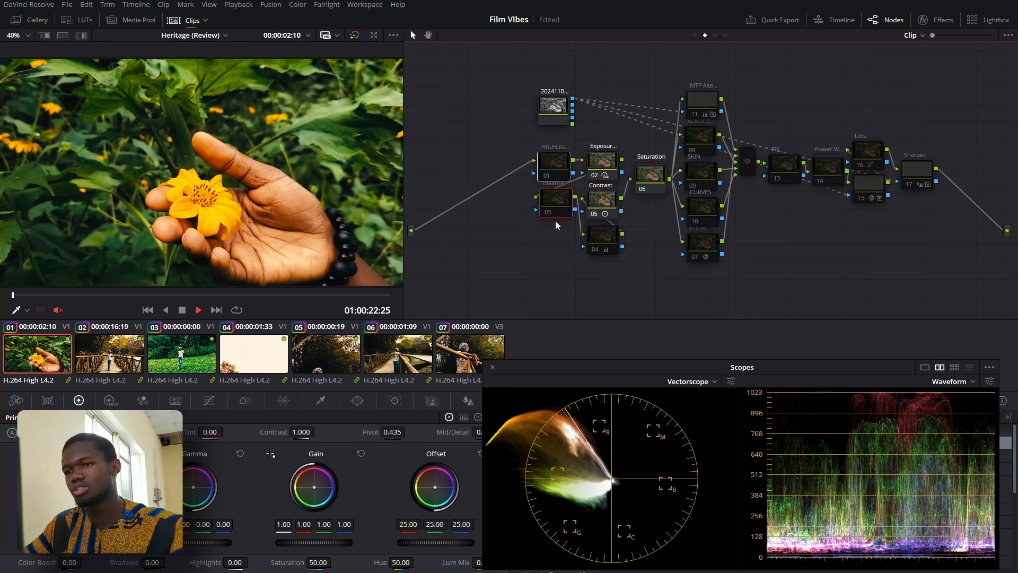
key("ctrl+d")
Enable the LOOK node and move it slightly lower, clear of the CURVES node
left_click(701, 245)
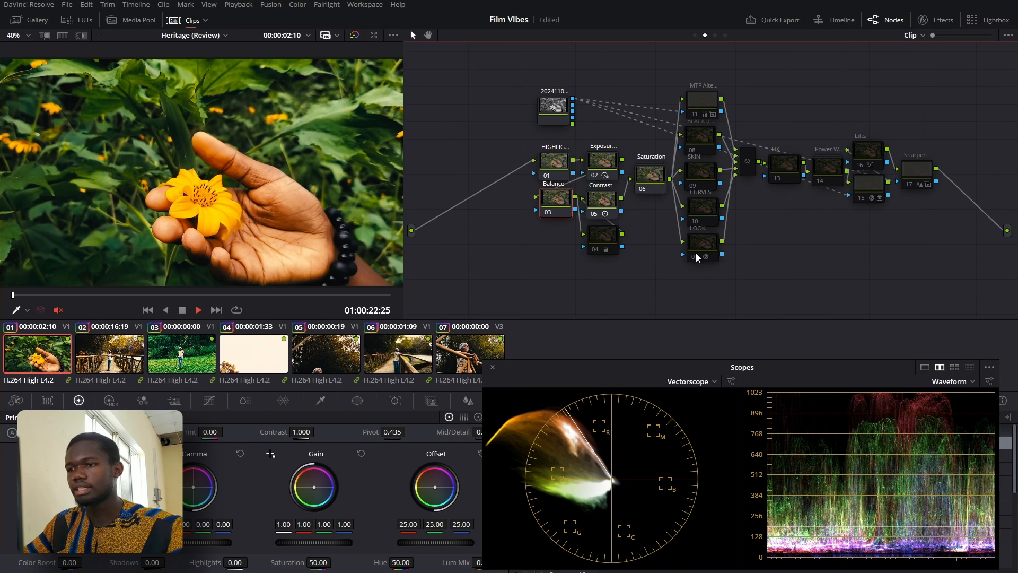
key("ctrl+d")
left_click_drag(701, 248, 698, 262)
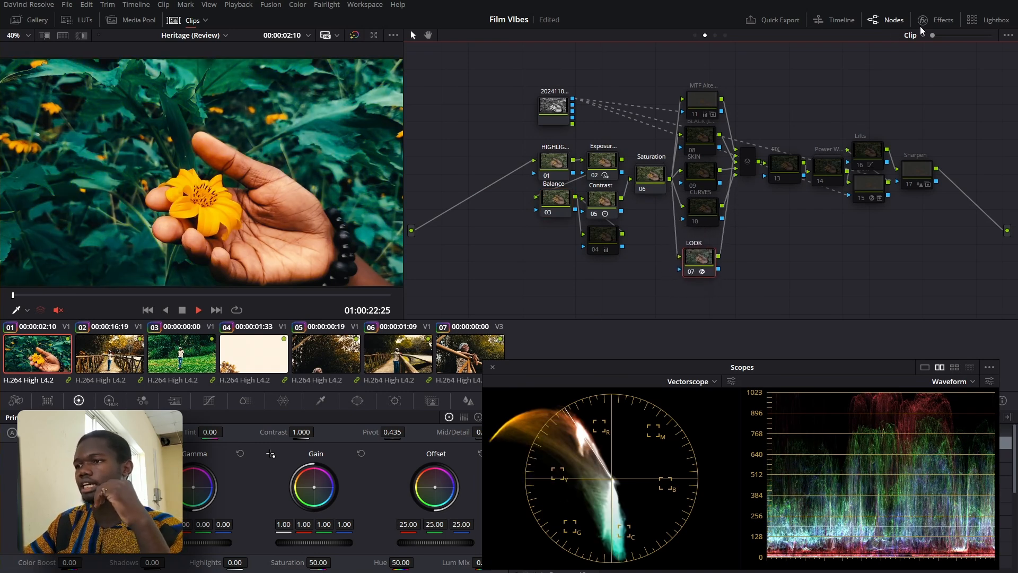
Show the LOOK node's DCTL settings and choose Tetra from the available DCTLs
left_click(935, 19)
left_click(939, 62)
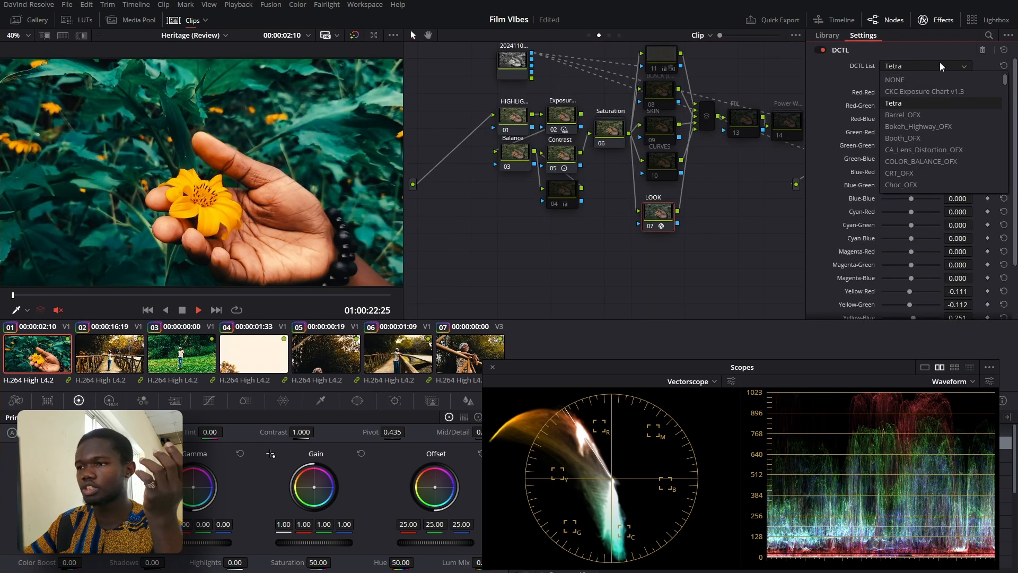
left_click(896, 103)
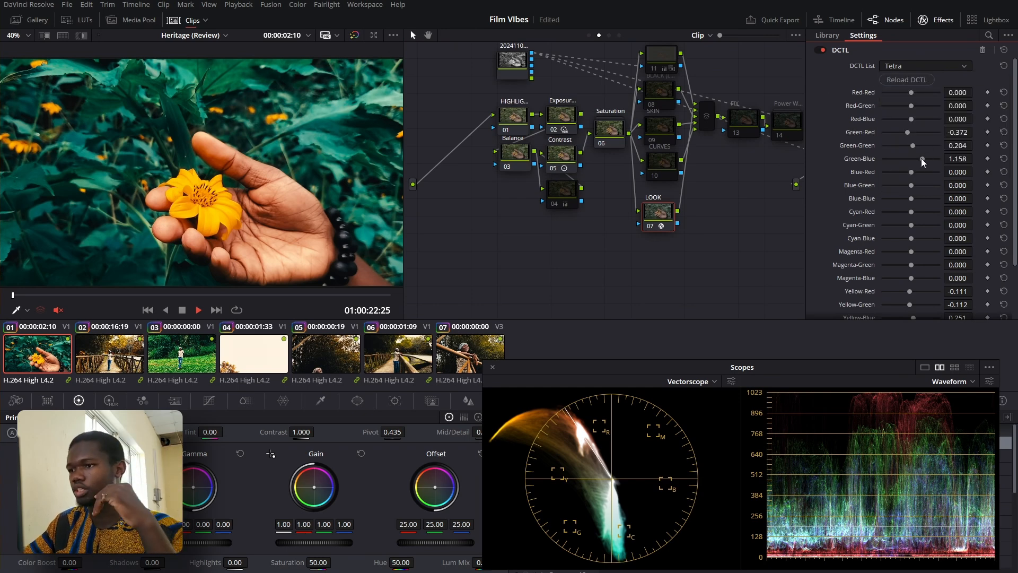
Try extreme Green-Blue values in the LOOK node's Tetra DCTL, up to 3.000, and undo the changes
left_click_drag(922, 158, 820, 180)
left_click_drag(930, 170, 953, 169)
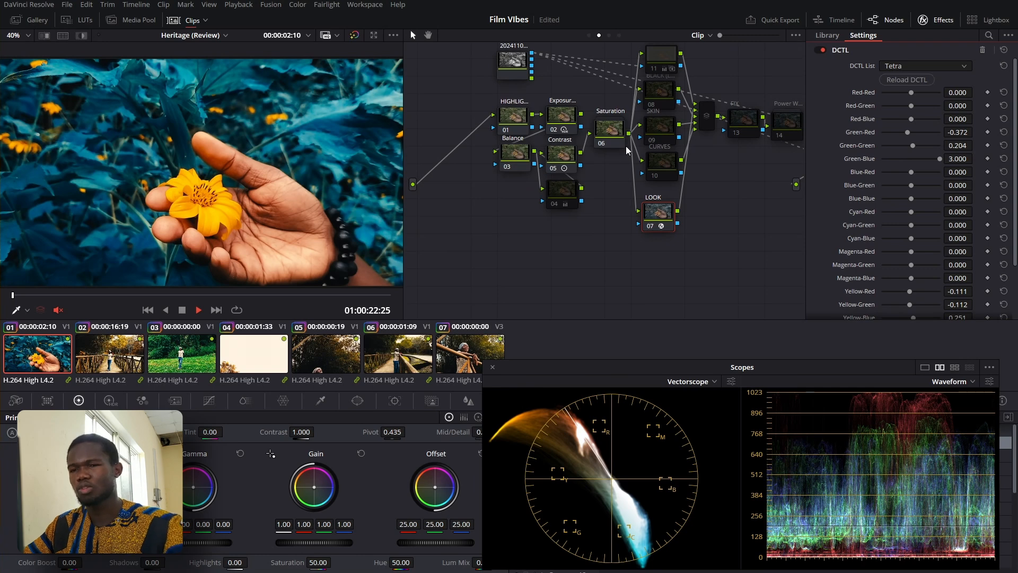
key("ctrl+z")
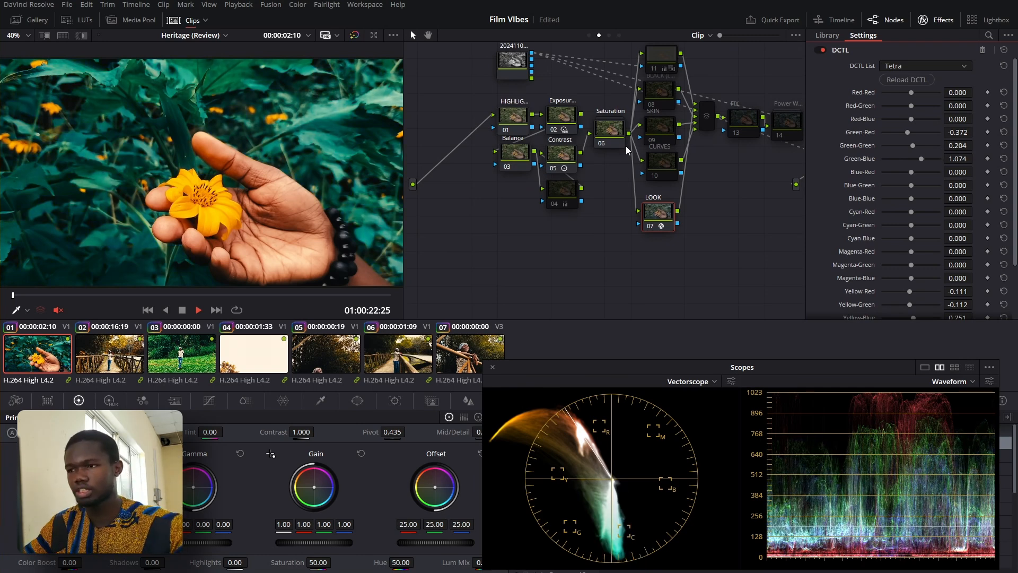
key("ctrl+z")
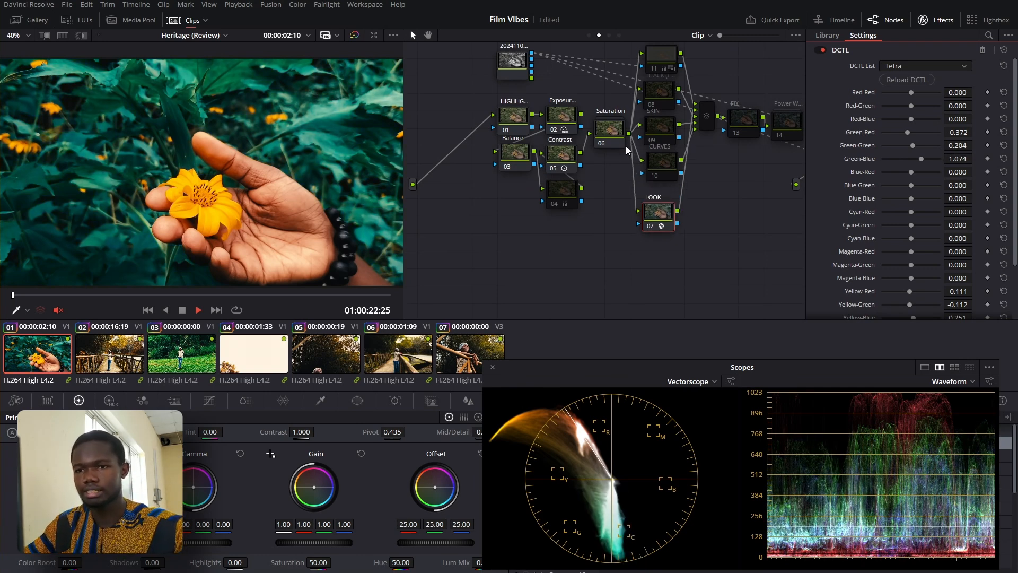
Try different yellow values in the Tetra DCTL, including Yellow-Red at 0.303, and step back to the original look
scroll(822, 207, "down", 3)
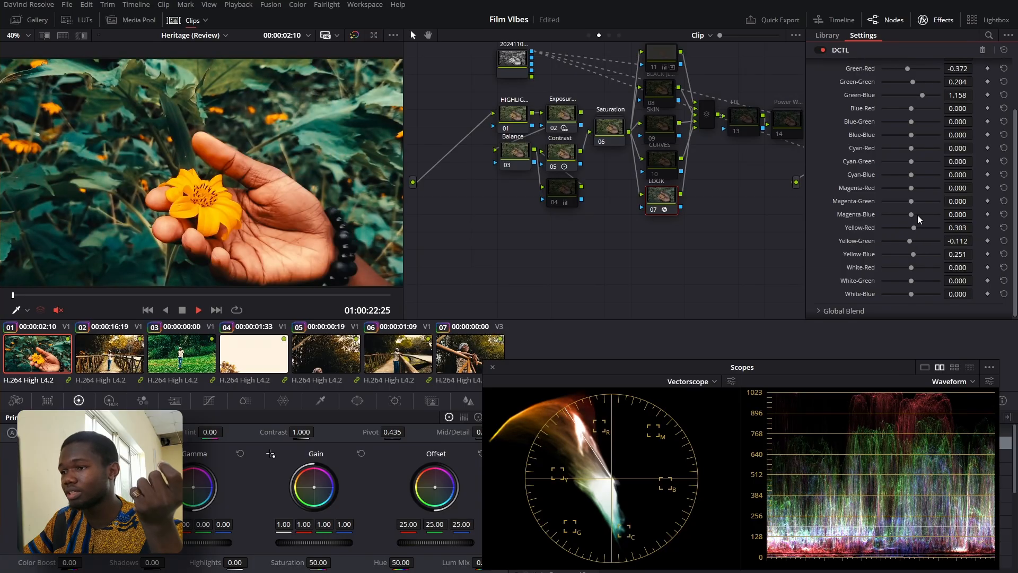
left_click_drag(911, 243, 927, 260)
key("ctrl+z")
key("ctrl+z")
key("ctrl+z")
key("ctrl+z")
key("ctrl+z")
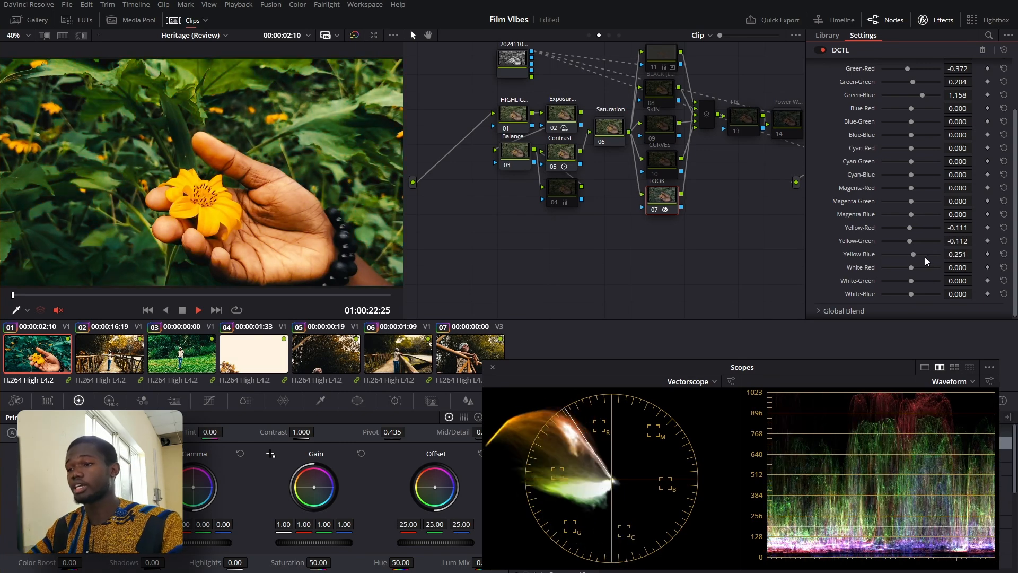
key("ctrl+shift+z")
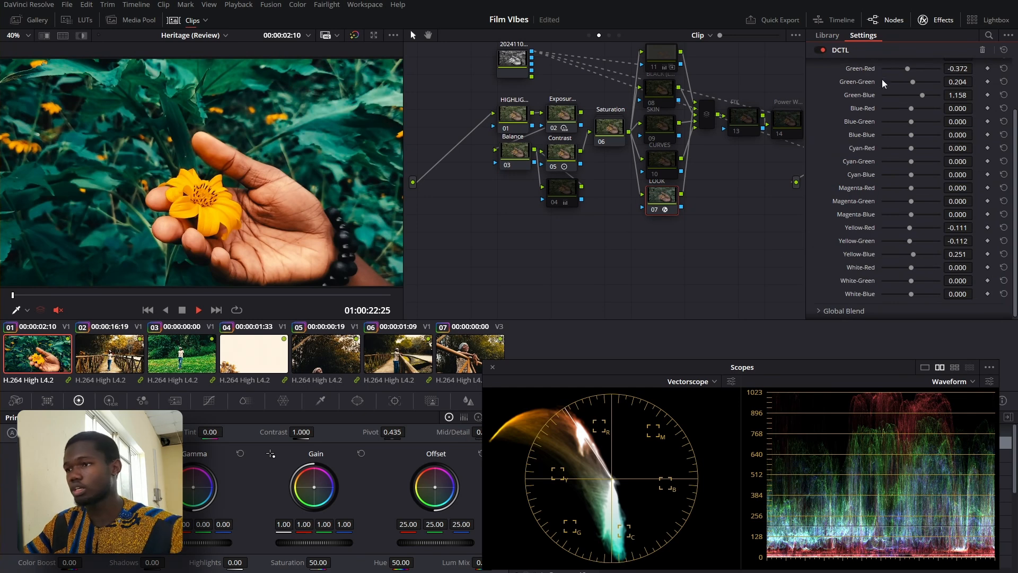
Hide the effect settings and enable the FIX and Power W nodes after the parallel mixer
left_click(935, 21)
left_click(744, 120)
key("ctrl+d")
left_click(793, 125)
key("ctrl+d")
left_click(823, 126)
key("ctrl+d")
Enable the BLACK, SKIN and CURVES nodes in the parallel stack
left_click(707, 97)
key("ctrl+d")
left_click(703, 131)
key("ctrl+d")
left_click(704, 162)
key("ctrl+d")
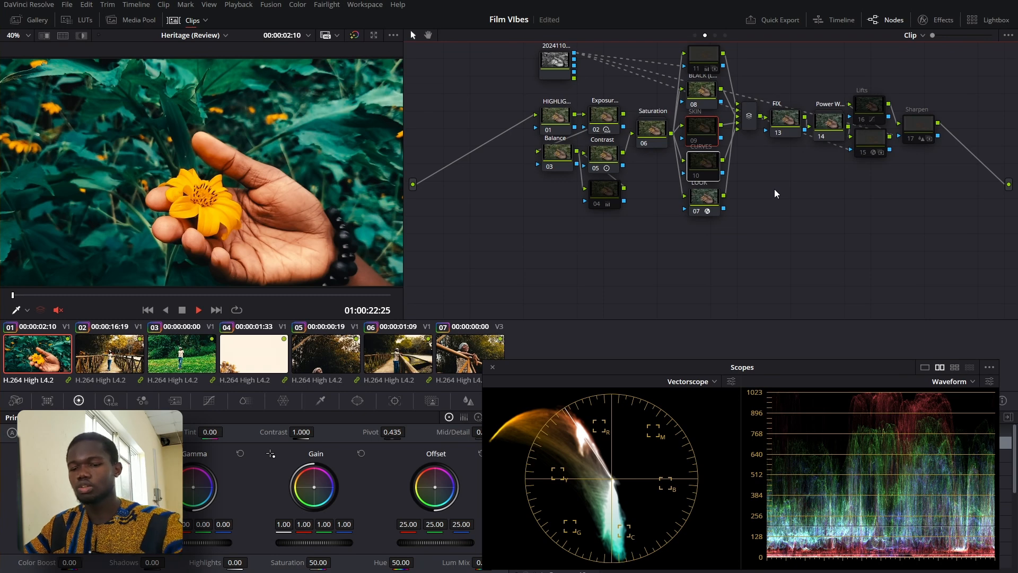
key("ctrl+d")
left_click(783, 203)
left_click_drag(768, 193, 762, 244)
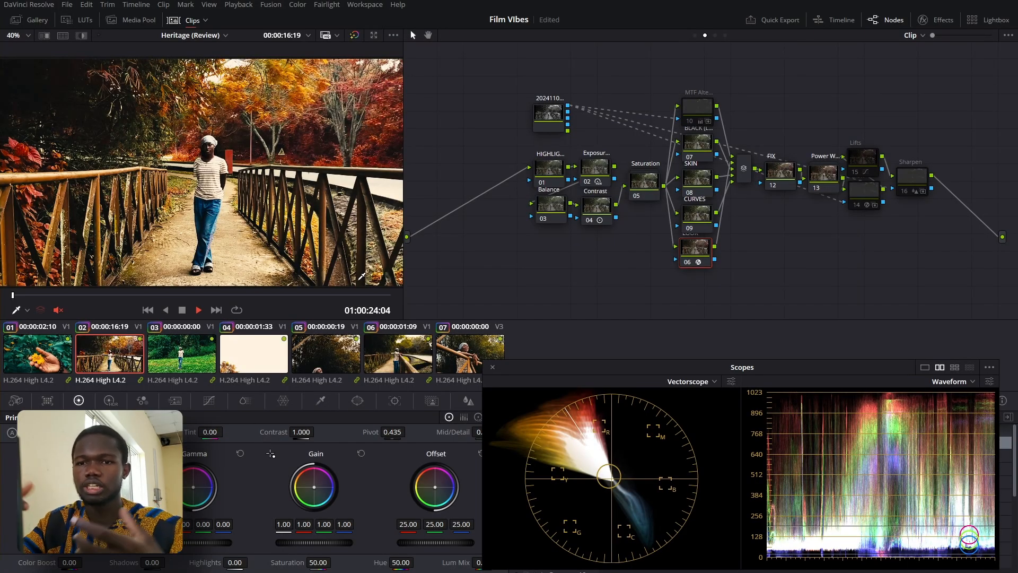
On the second clip, compare the image with the grade bypassed and active, and move the LOOK node below CURVES
key("shift+d")
key("shift+d")
left_click_drag(696, 248, 705, 267)
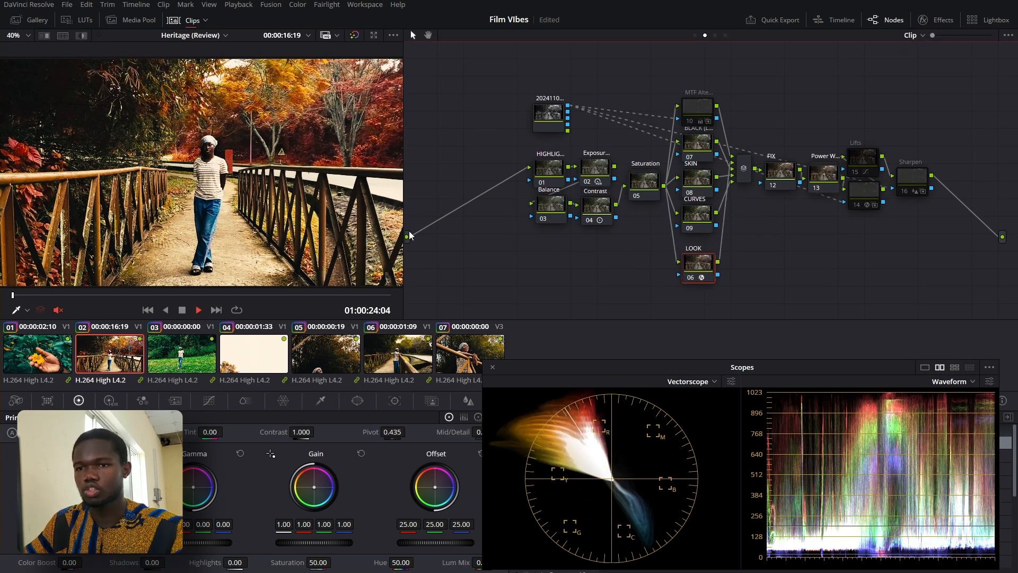
Compare the bridge clip with the full grade bypassed and active, and inspect the subject with the LOOK node disabled and re-enabled
key("shift+d")
key("shift+d")
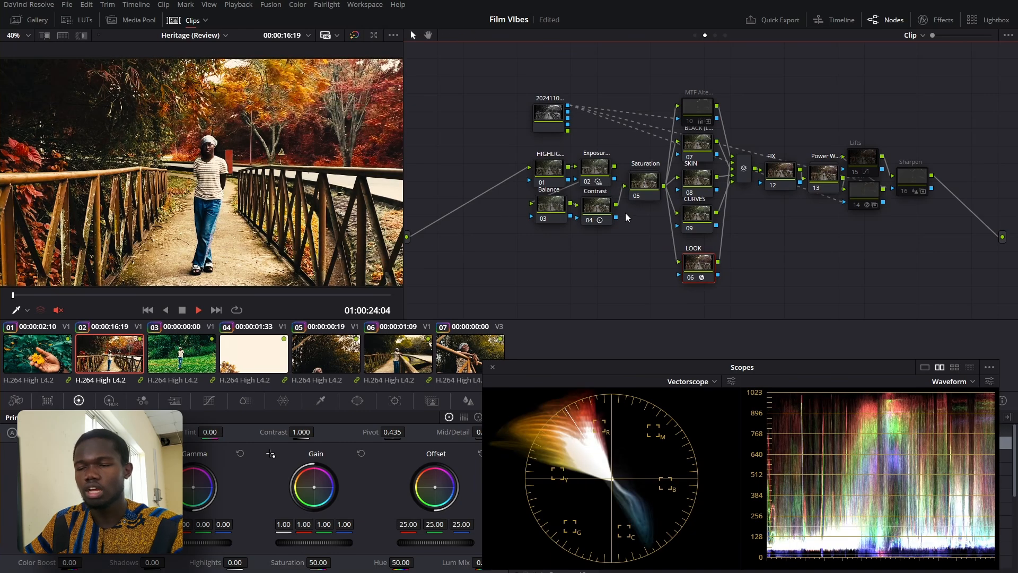
key("shift+d")
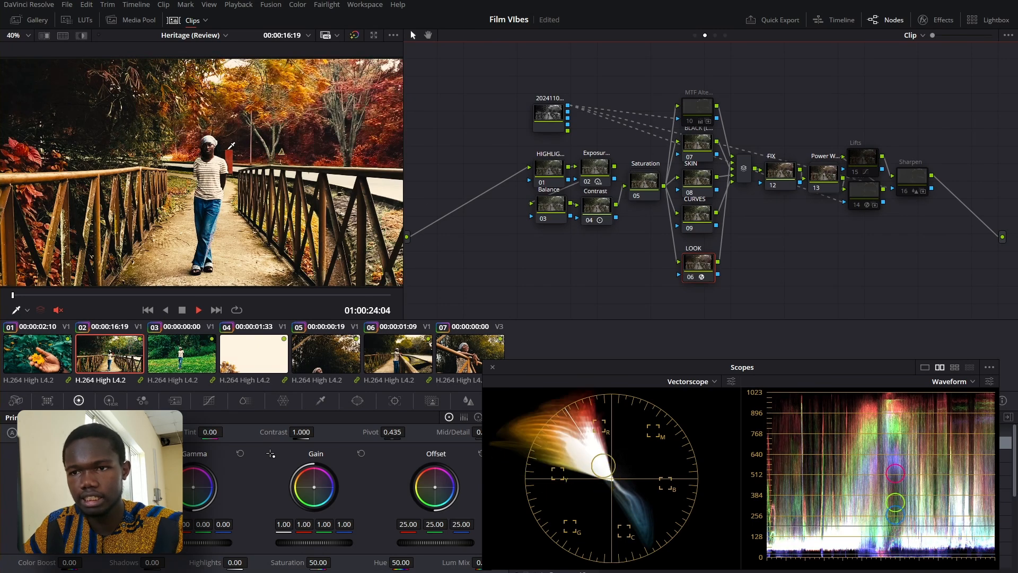
scroll(231, 146, "up", 3)
scroll(232, 146, "up", 2)
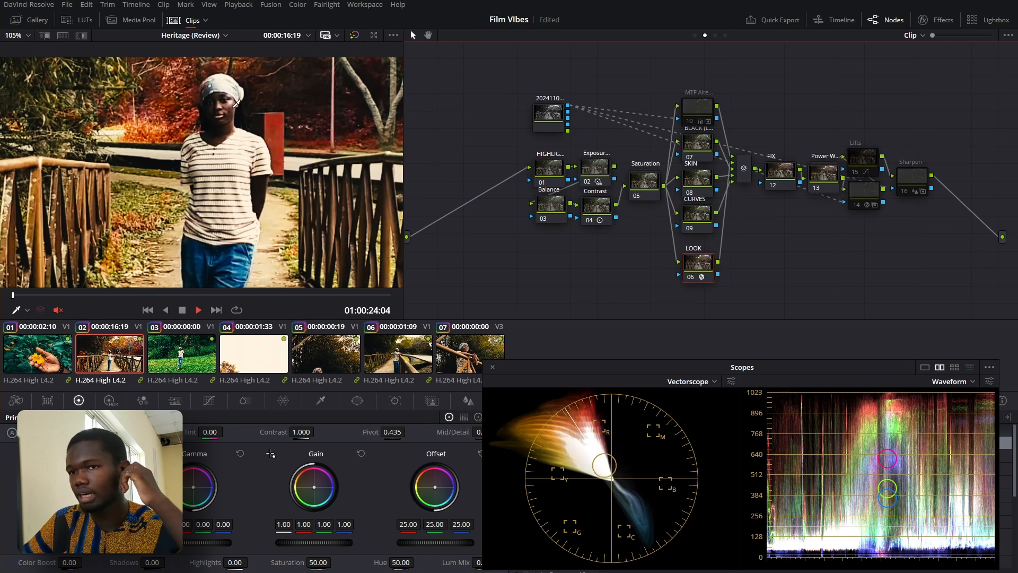
key("ctrl+d")
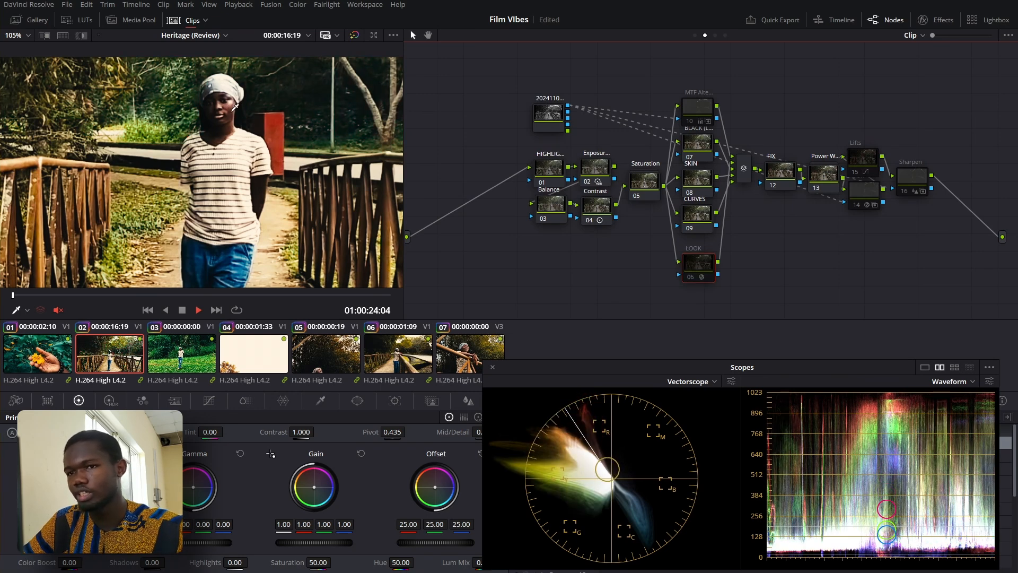
key("ctrl+d")
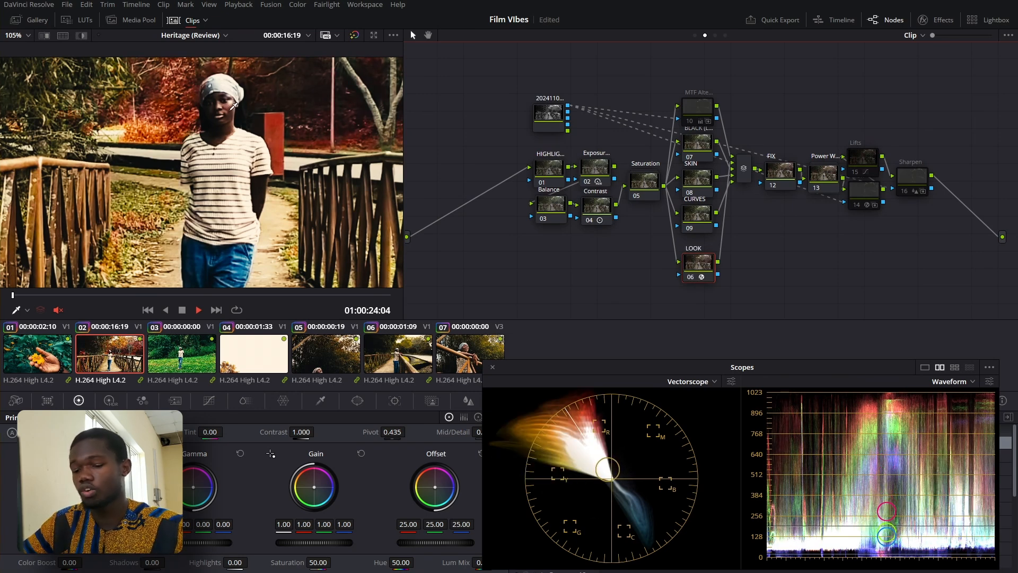
Step through the bridge clip's saved grade versions and load the one with golden-yellow foliage
key("ctrl+n")
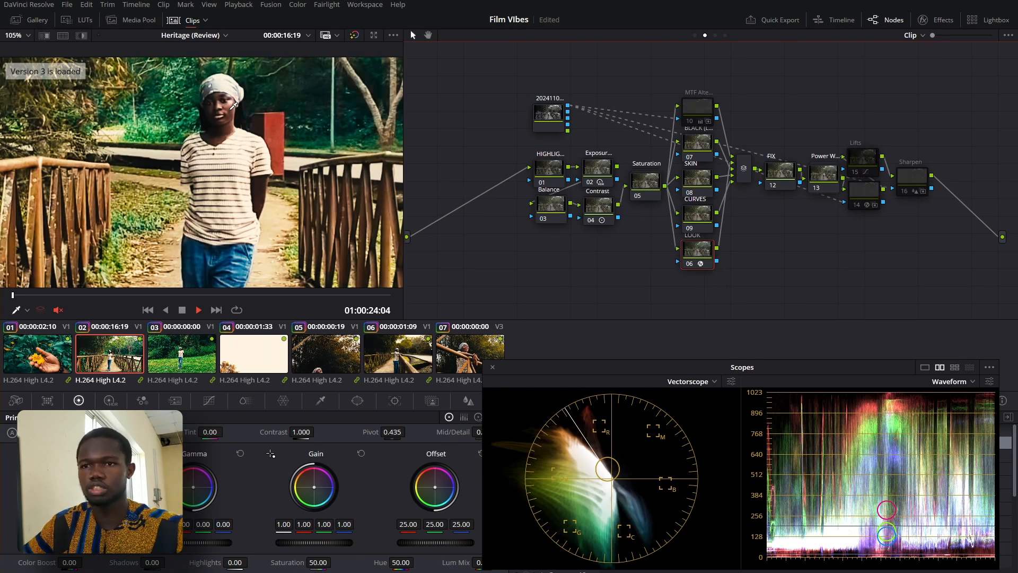
key("shift+z")
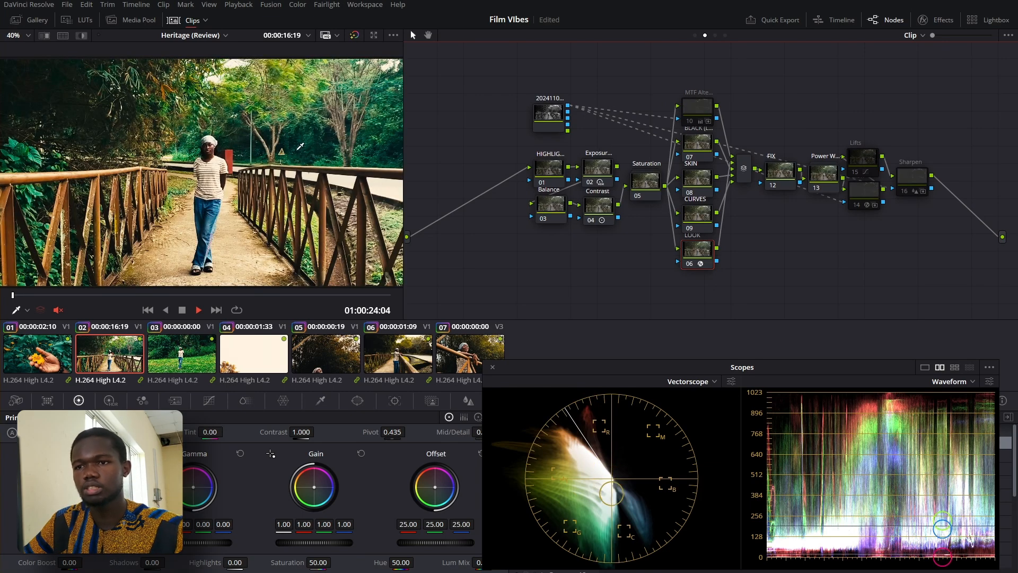
key("ctrl+n")
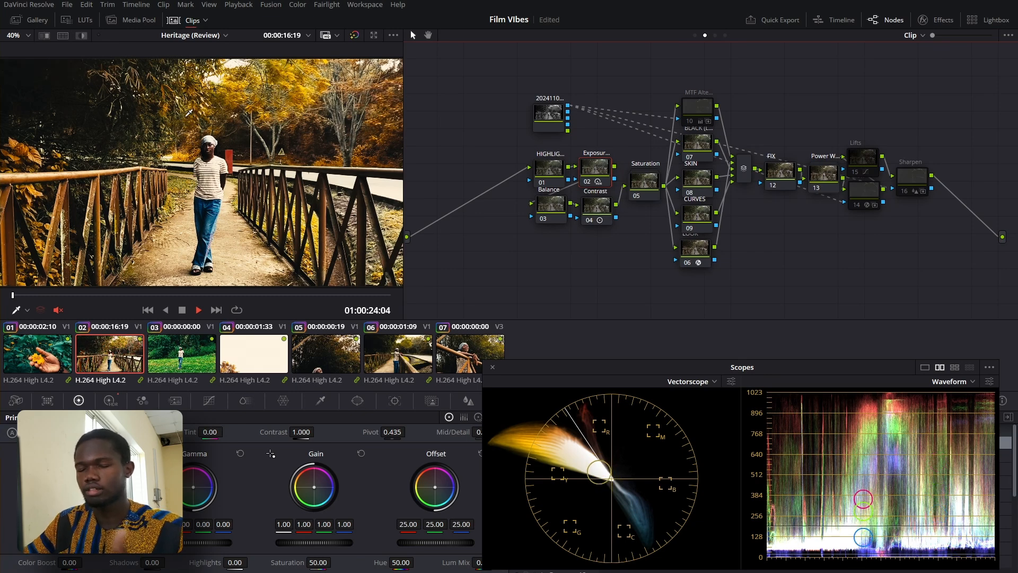
scroll(217, 137, "up", 2)
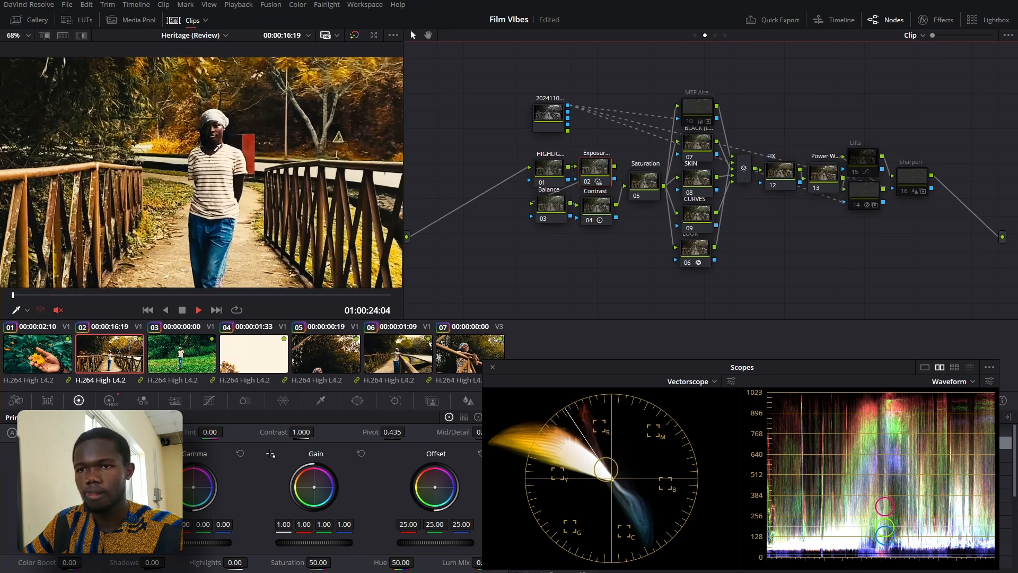
scroll(259, 240, "down", 2)
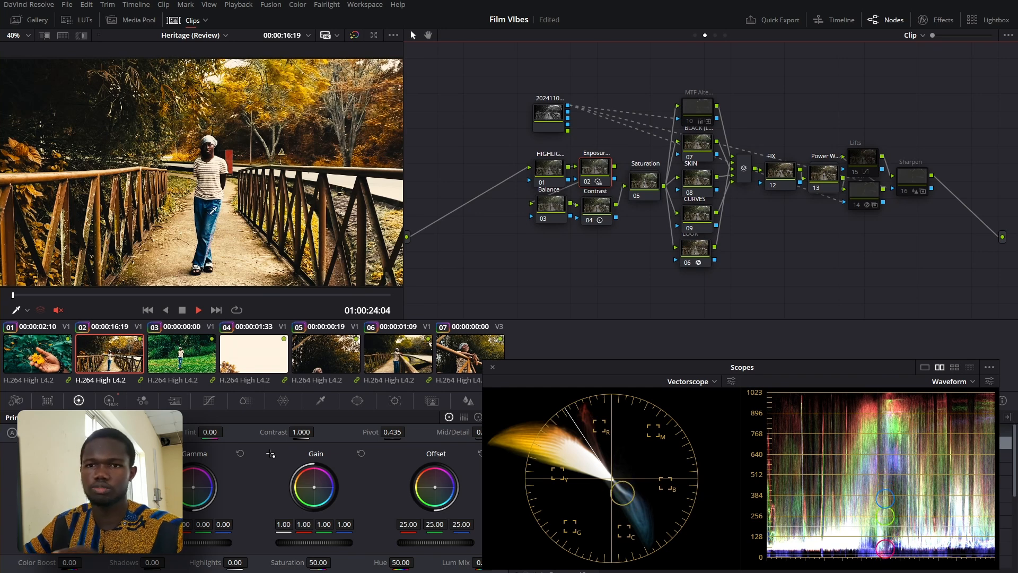
Compare the golden version with the whole grade bypassed and active, and toggle the Exposure node off and on
key("shift+d")
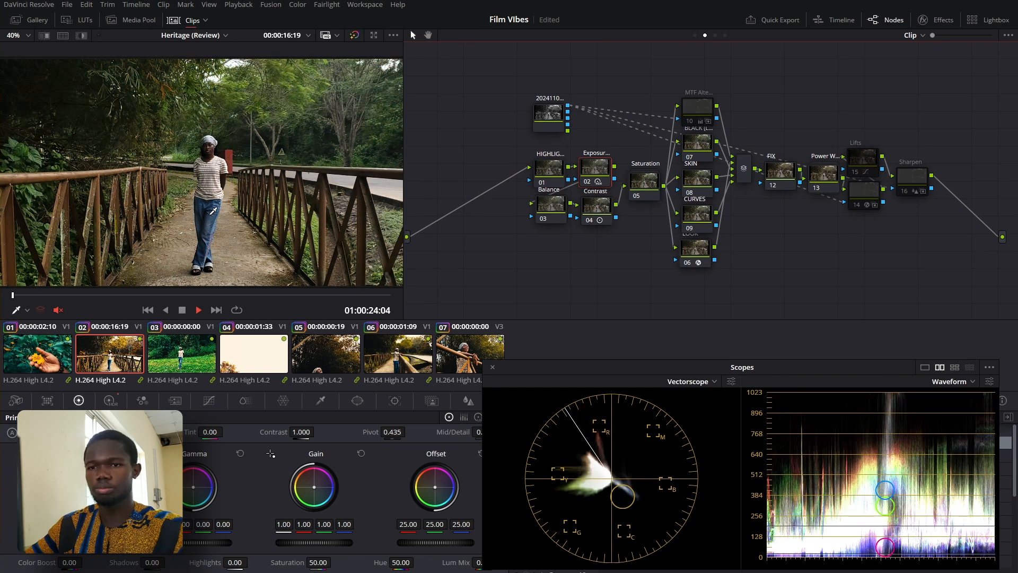
key("shift+d")
key("shift+d")
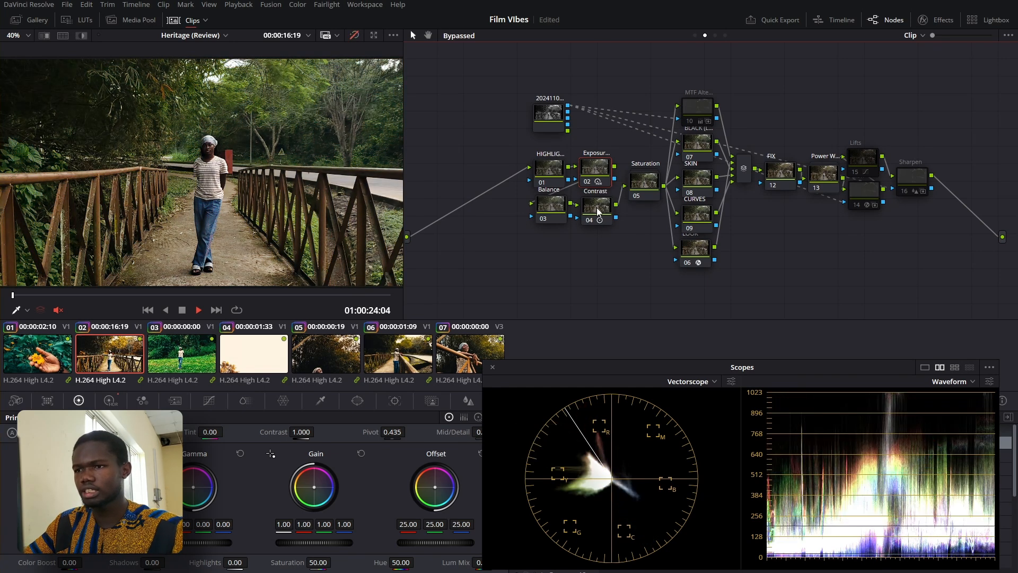
key("ctrl+d")
key("ctrl+d")
key("ctrl+d")
key("ctrl+d")
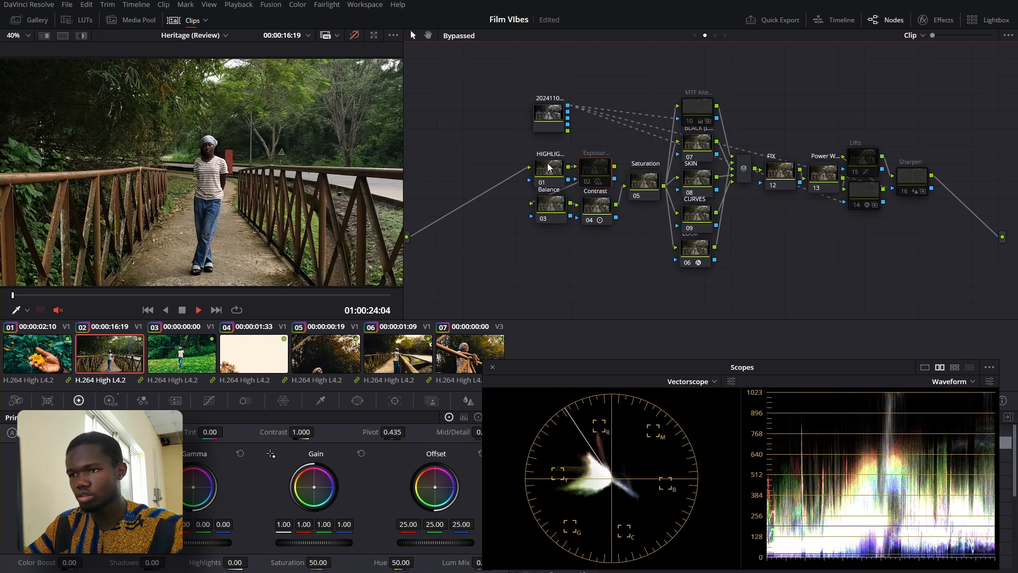
key("ctrl+d")
key("ctrl+d")
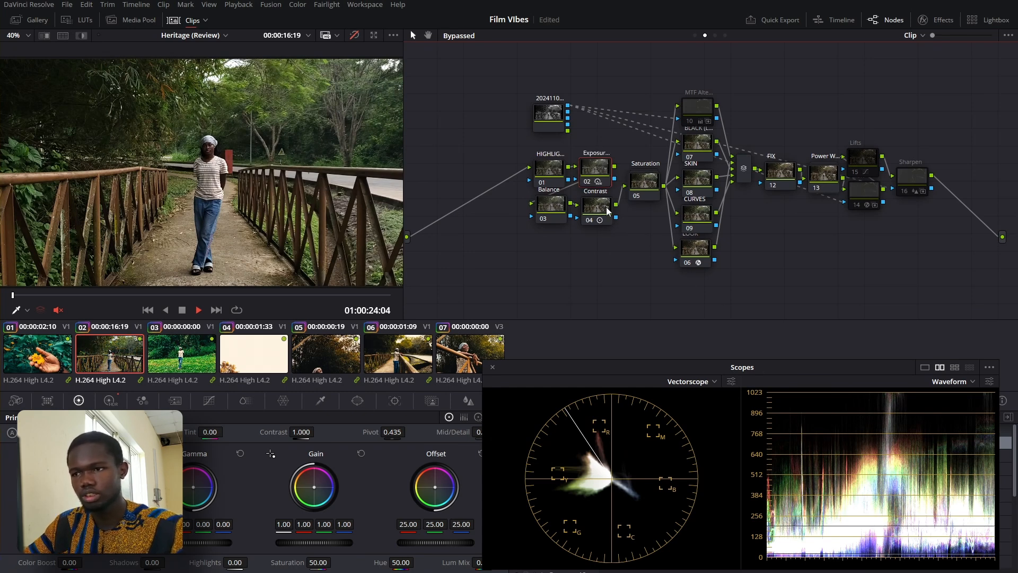
Reactivate the bypassed grade and check the effect of the Contrast and Exposure nodes by toggling each off and on
left_click(607, 210)
key("ctrl+d")
key("ctrl+d")
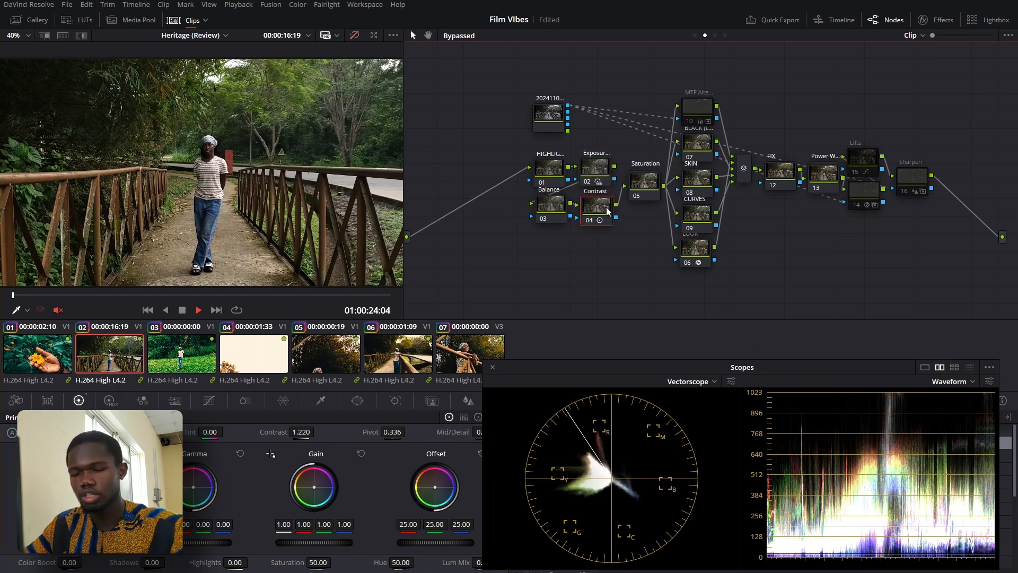
key("shift+d")
key("ctrl+d")
key("ctrl+d")
left_click(600, 173)
key("ctrl+d")
key("ctrl+d")
key("ctrl+d")
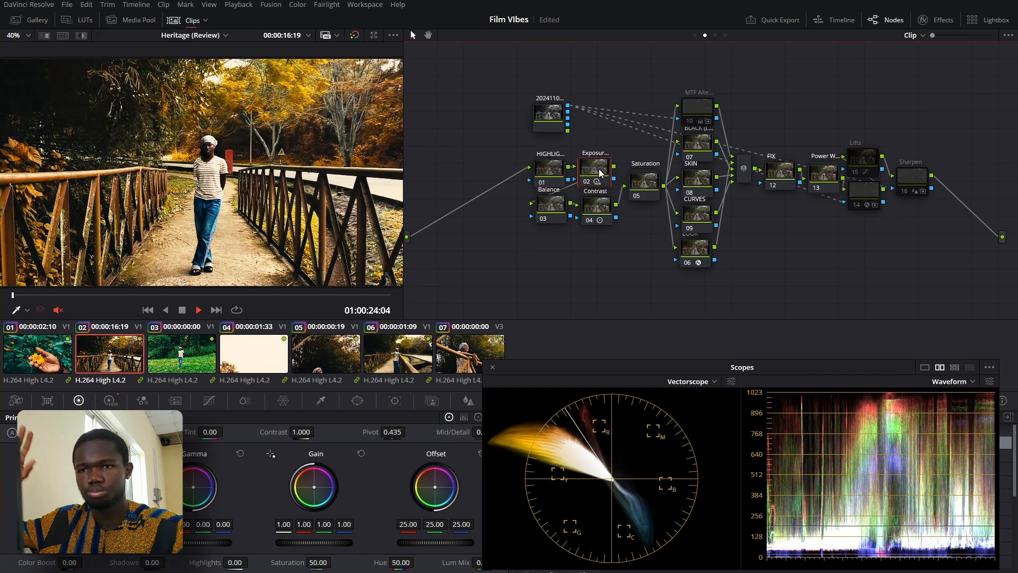
Open the third clip and compare its image with the grade bypassed and active
left_click(200, 359)
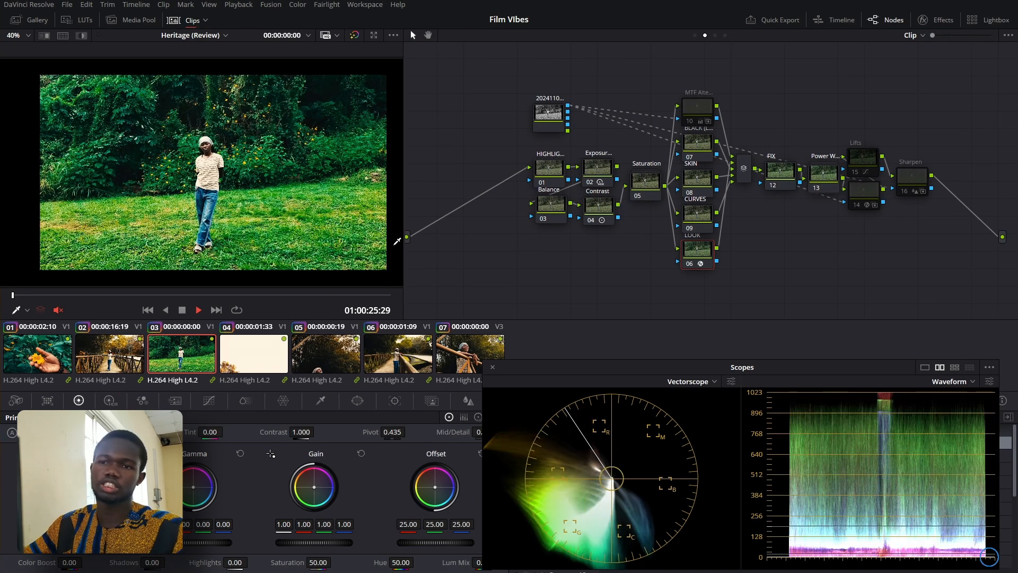
key("shift+d")
key("shift+d")
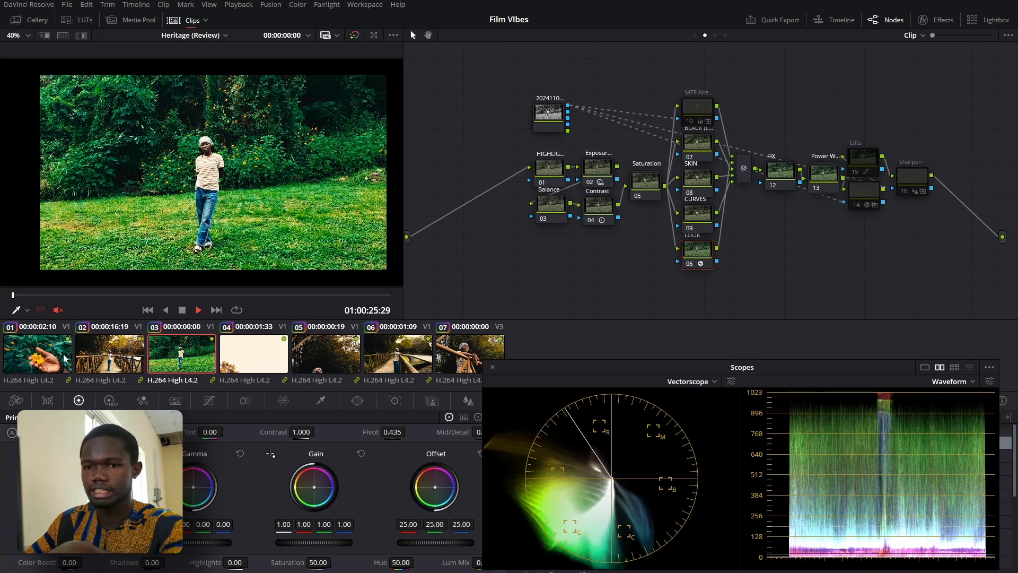
Compare the first clip's look with the third clip's, checking the third clip once more with its grade bypassed
left_click(37, 367)
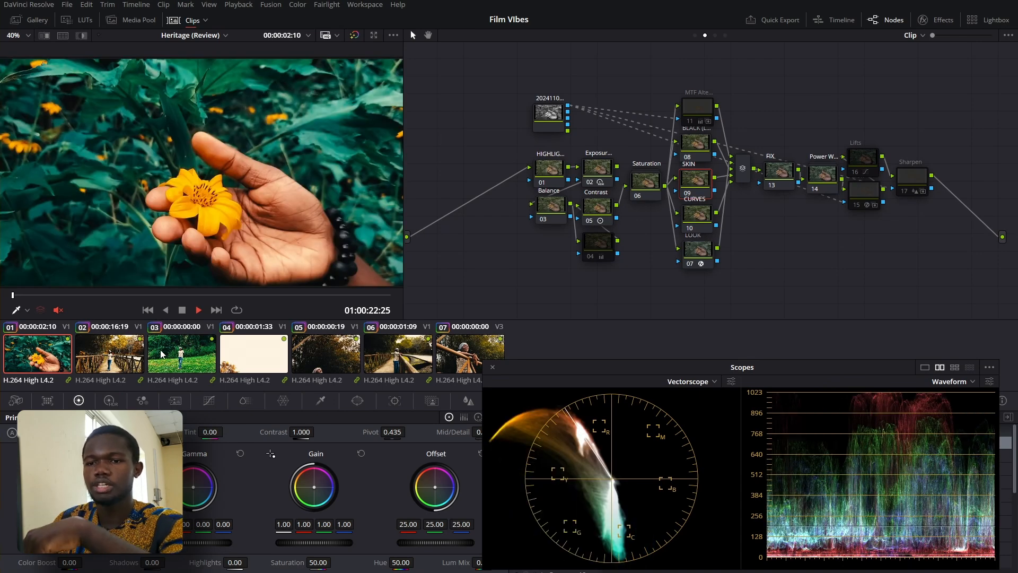
left_click(161, 354)
left_click(63, 359)
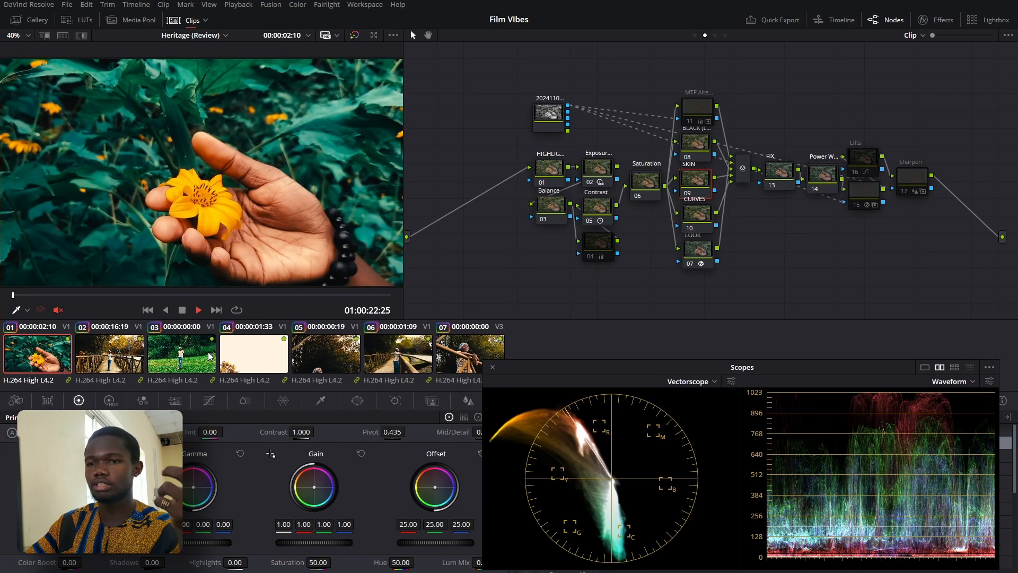
left_click(210, 356)
key("shift+d")
key("shift+d")
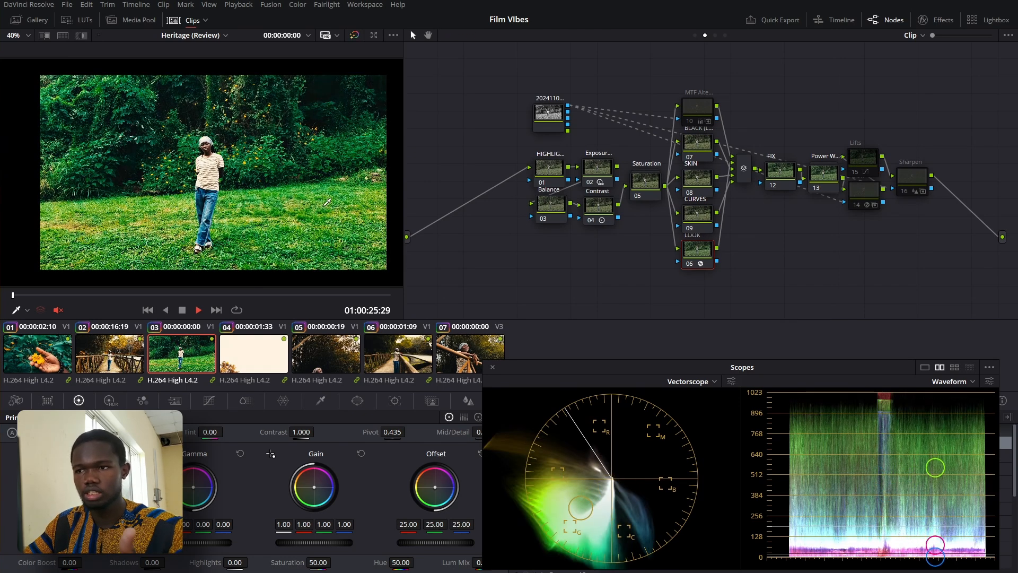
On the third clip, move the LOOK node below CURVES, try the first clip's LOOK settings on it, and restore its original look
left_click(70, 349)
left_click(705, 255)
left_click(184, 360)
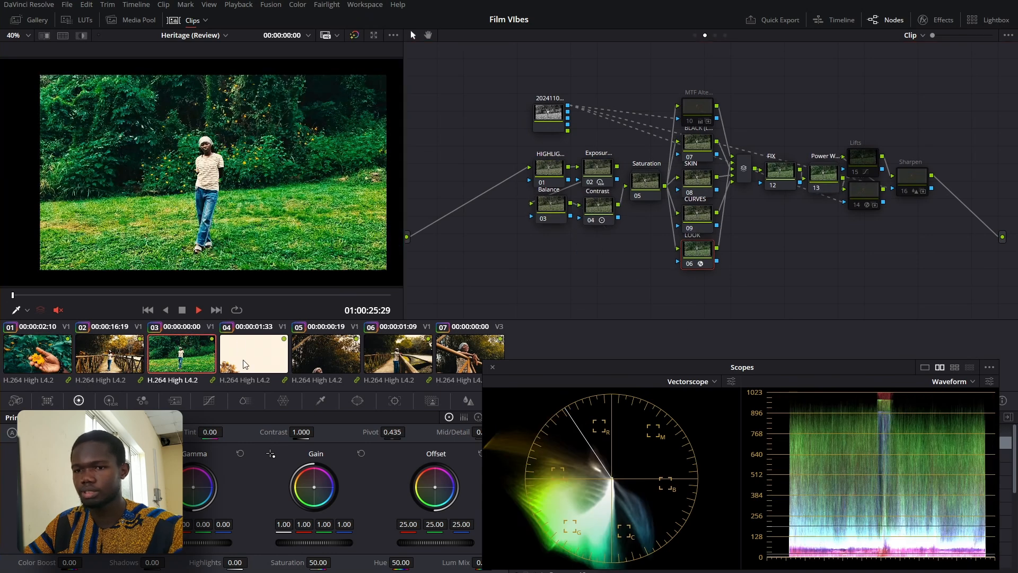
left_click_drag(701, 253, 696, 269)
key("ctrl+v")
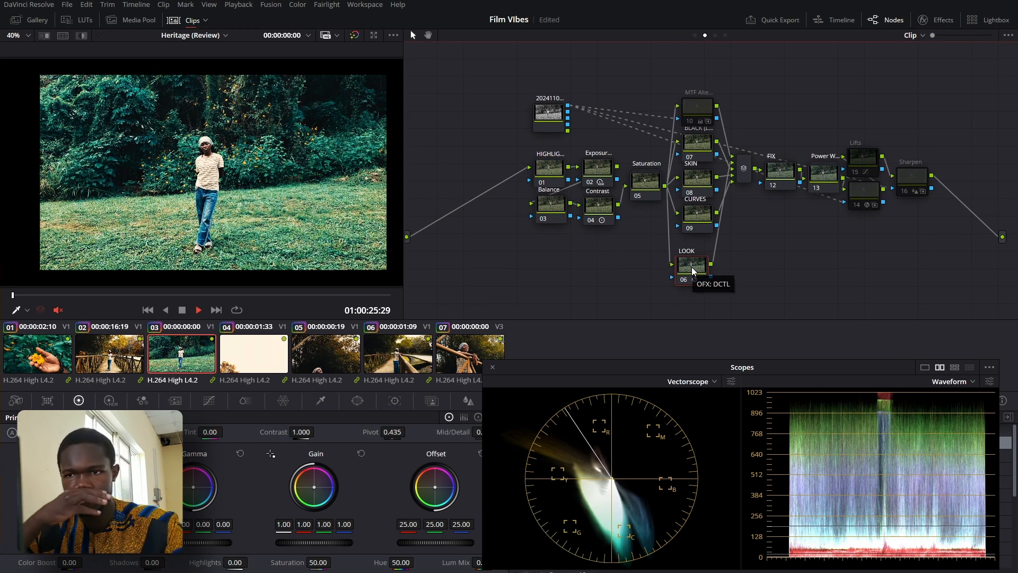
key("ctrl+d")
key("ctrl+d")
key("ctrl+d")
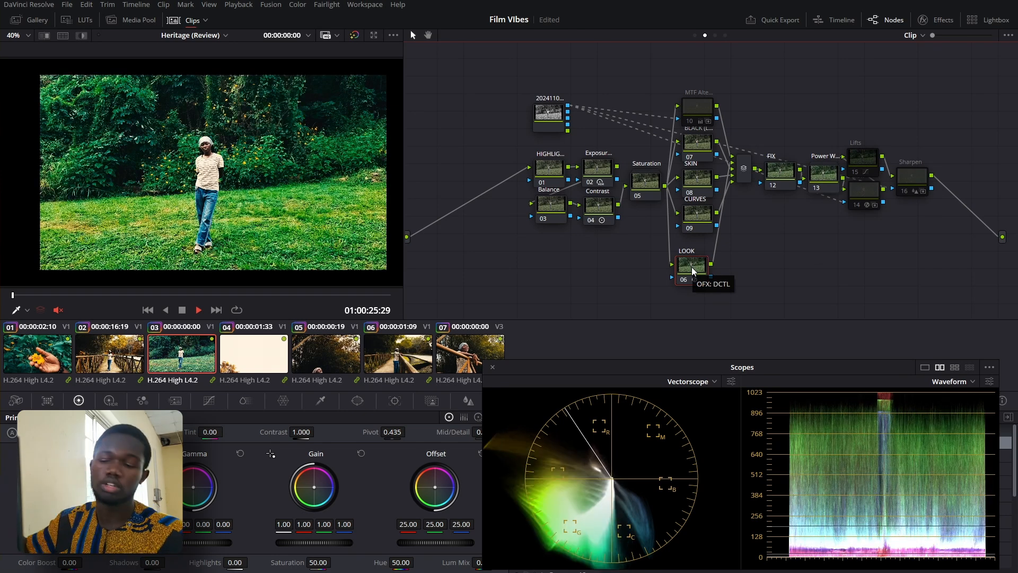
Cycle through the third clip's saved grade versions and return to Version 3 with the green foliage
key("ctrl+n")
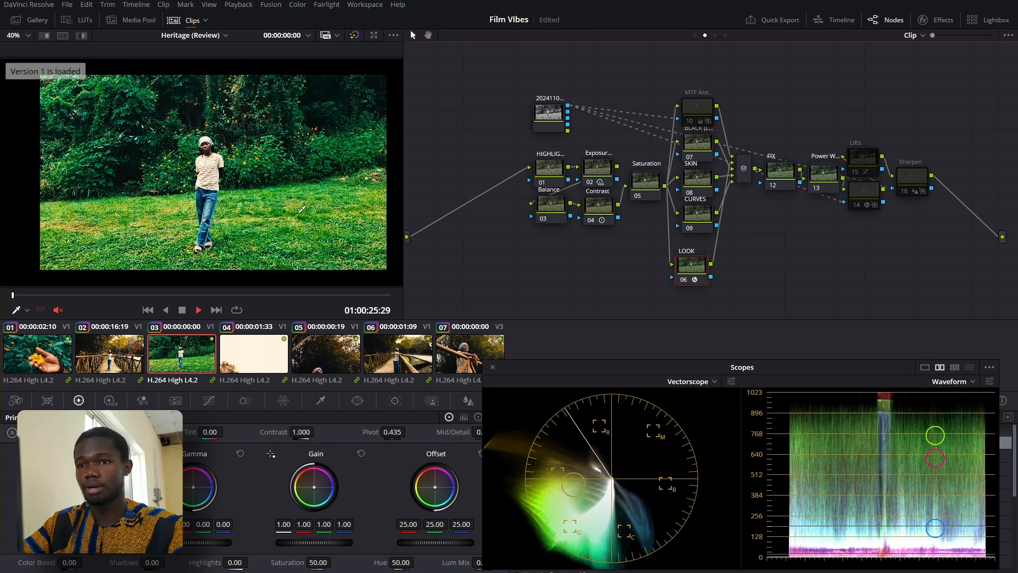
key("ctrl+n")
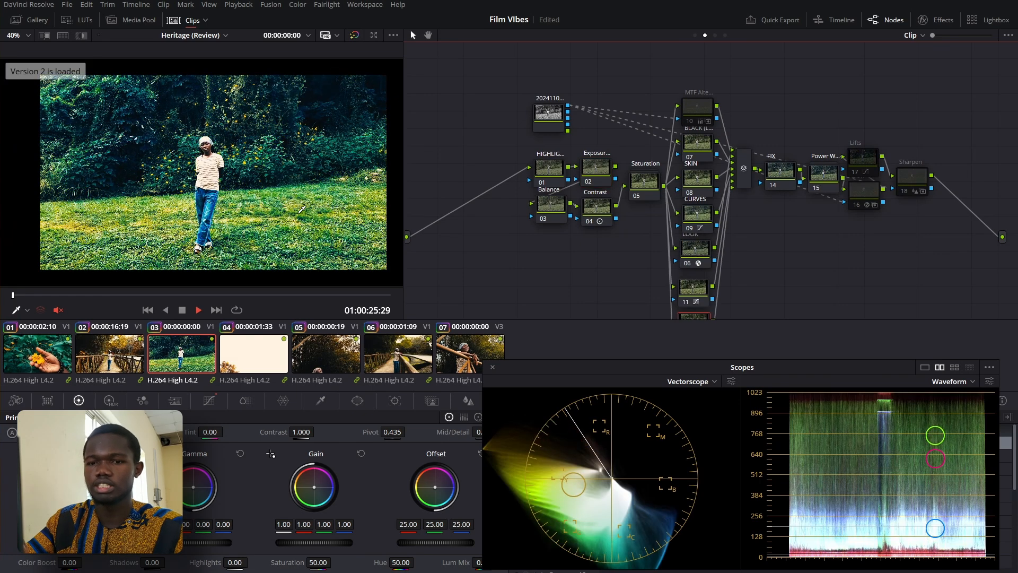
key("ctrl+n")
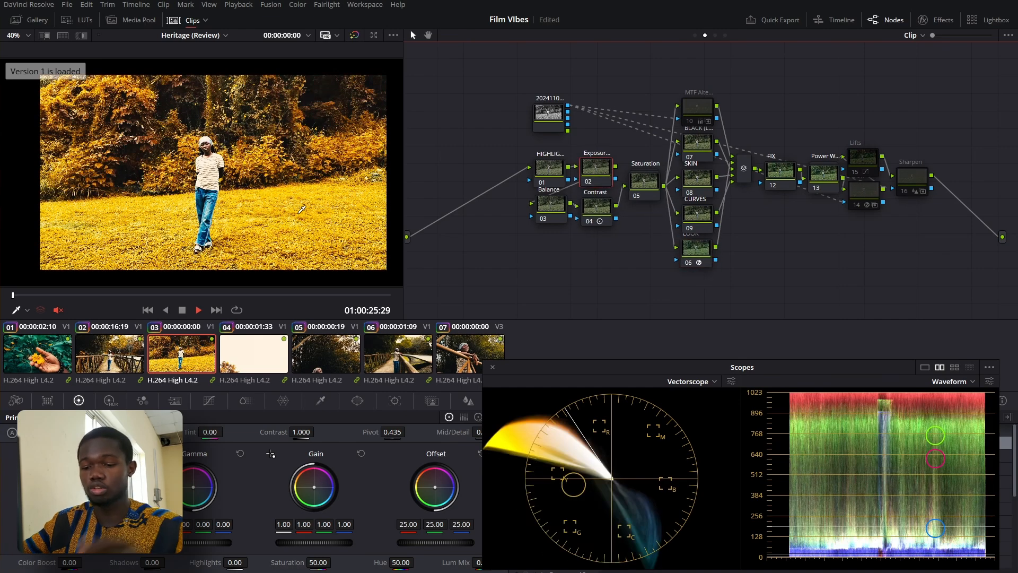
key("ctrl+b")
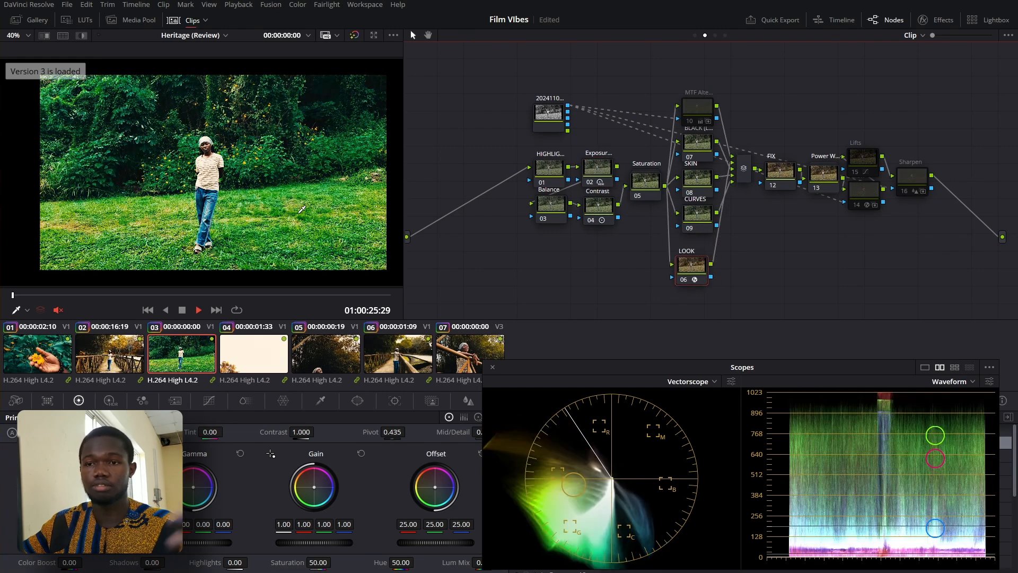
Inspect the subject in the third clip up close with the grade bypassed and active
key("shift+d")
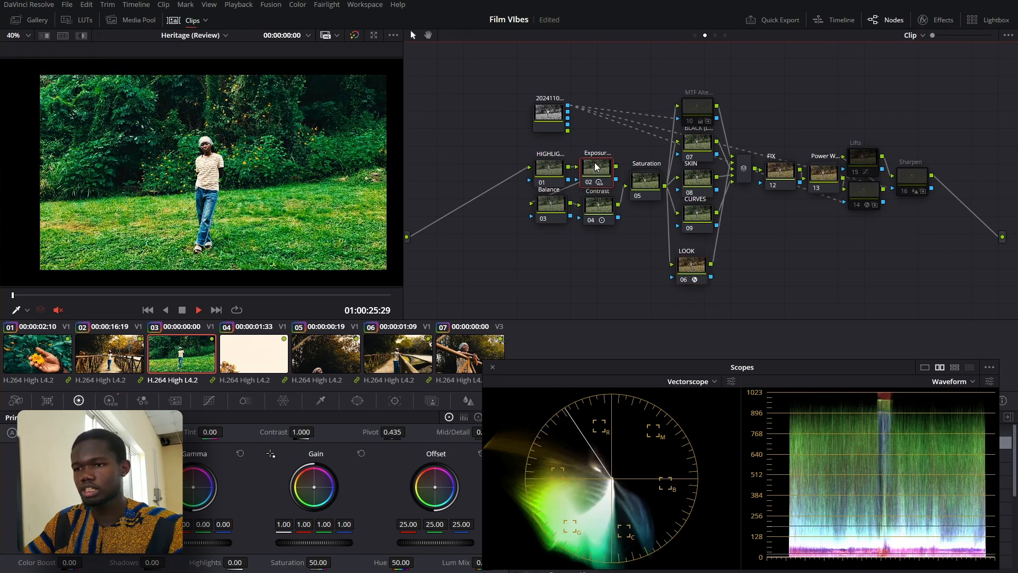
scroll(238, 143, "up", 5)
scroll(237, 139, "up", 2)
scroll(236, 106, "down", 2)
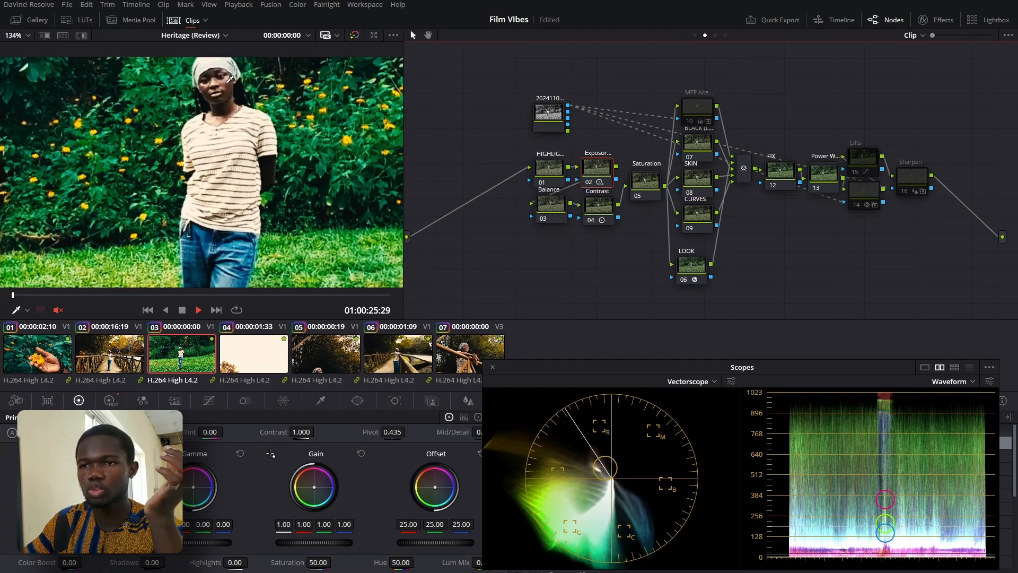
key("shift+d")
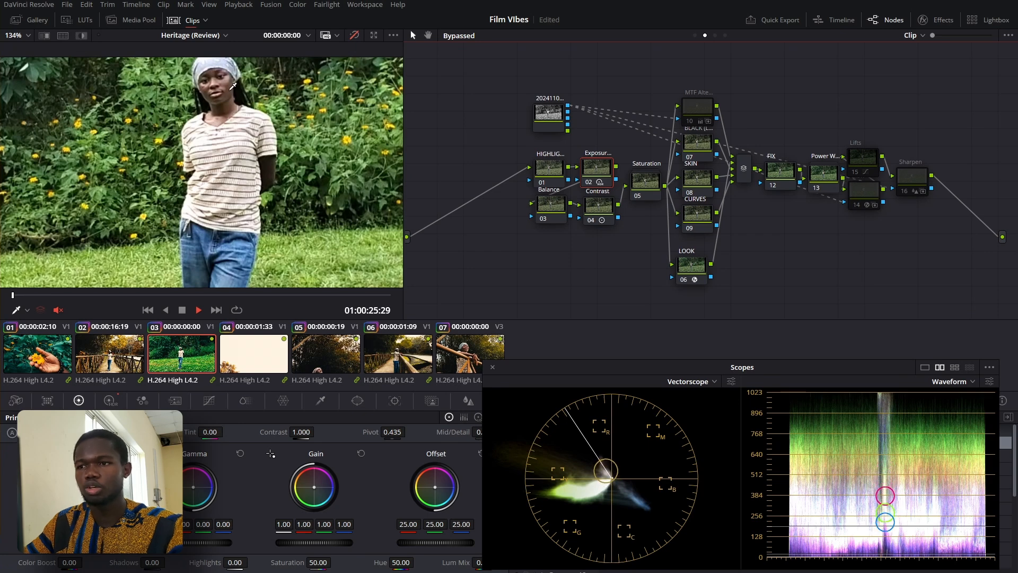
key("shift+d")
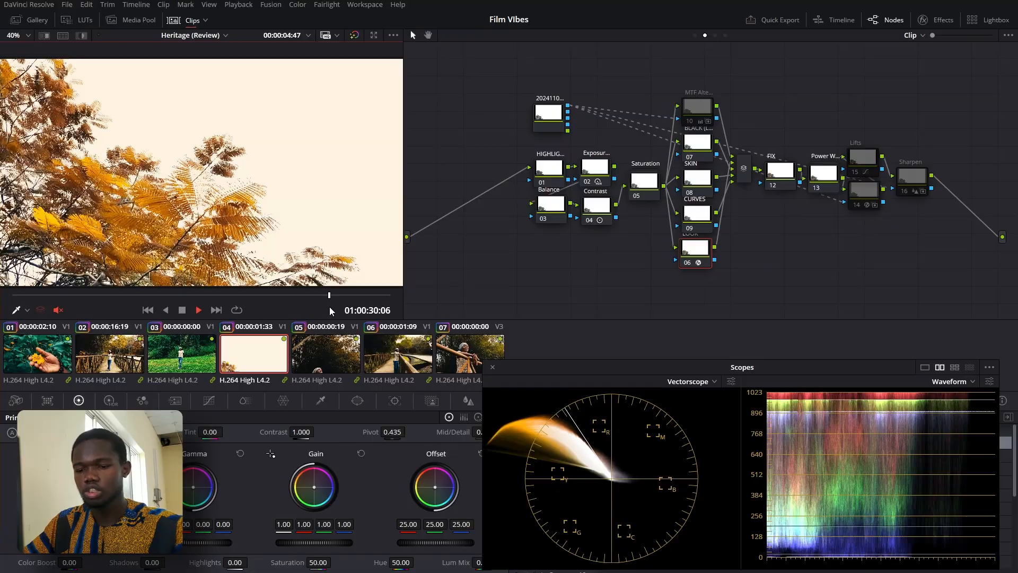
Compare the fourth clip's foliage with the grade bypassed and active, and open the fifth clip
key("shift+d")
key("shift+d")
key("shift+d")
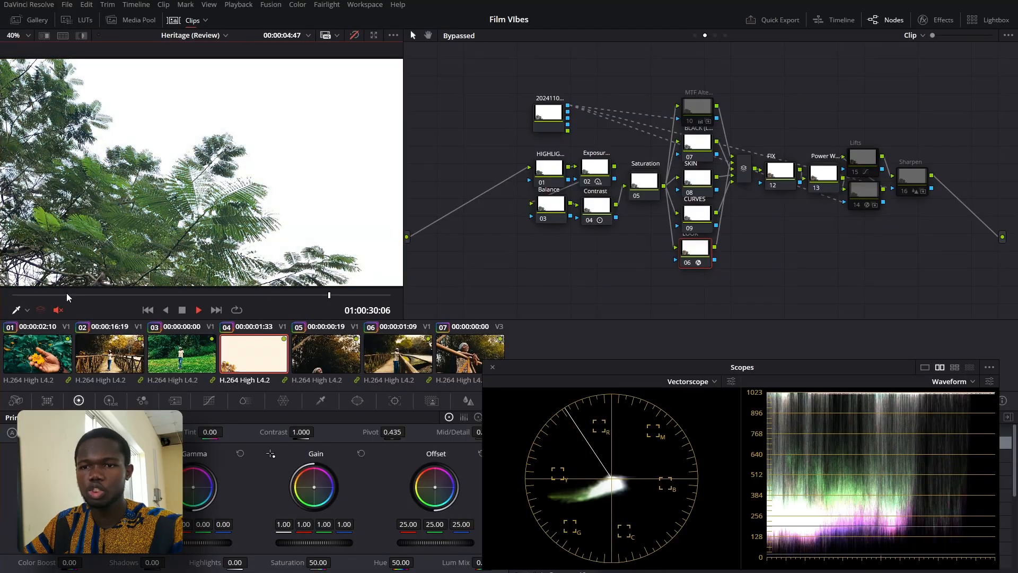
key("shift+d")
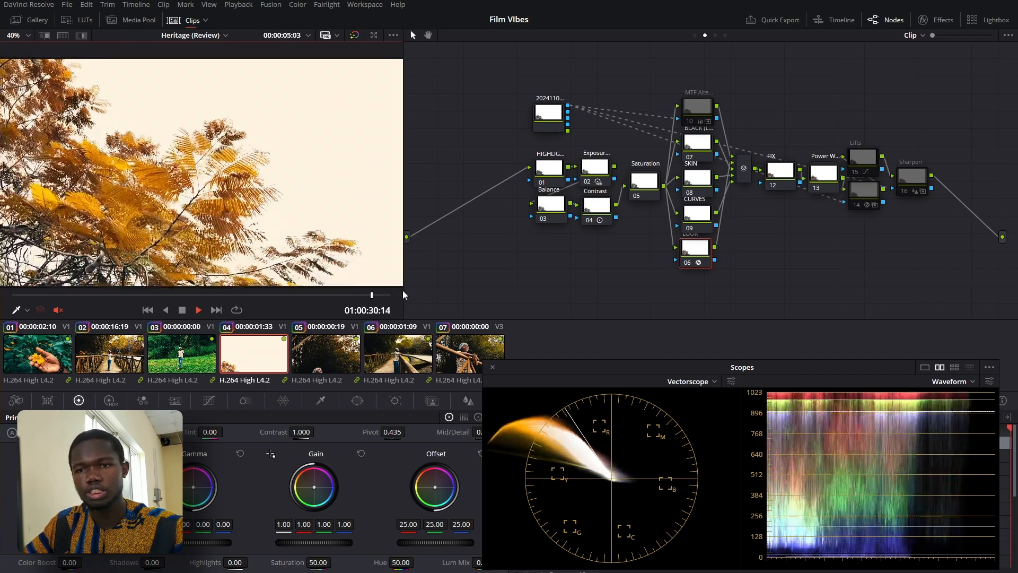
left_click(329, 352)
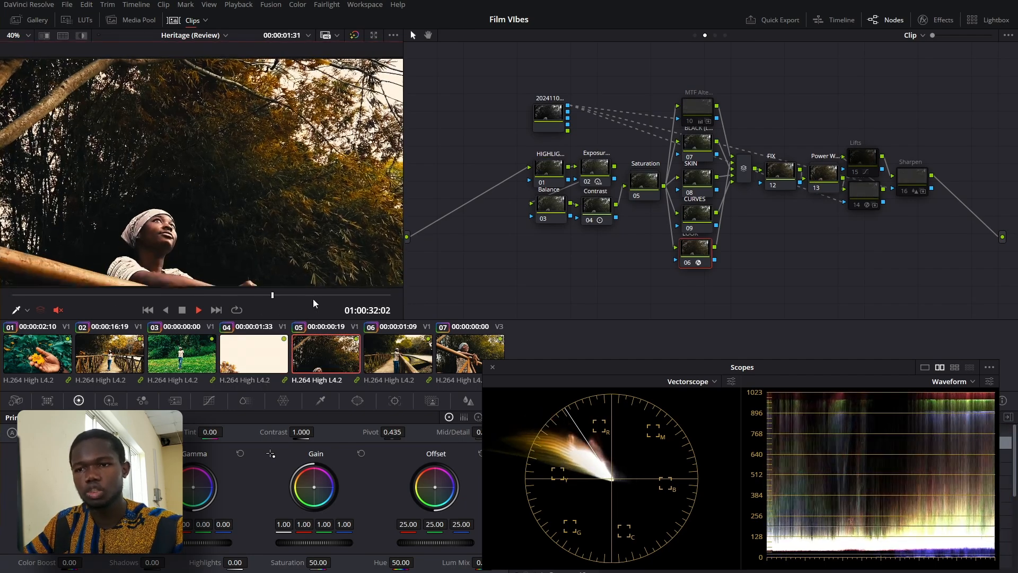
Compare the fourth and fifth clips, and scrub the fifth clip to its end to inspect the graded foliage and subject
left_click(256, 354)
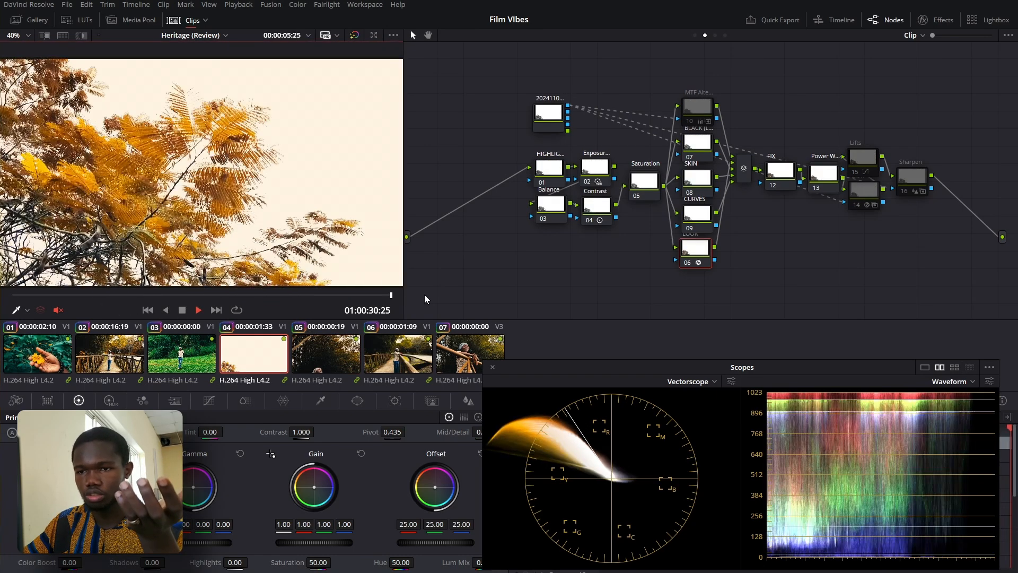
left_click(335, 354)
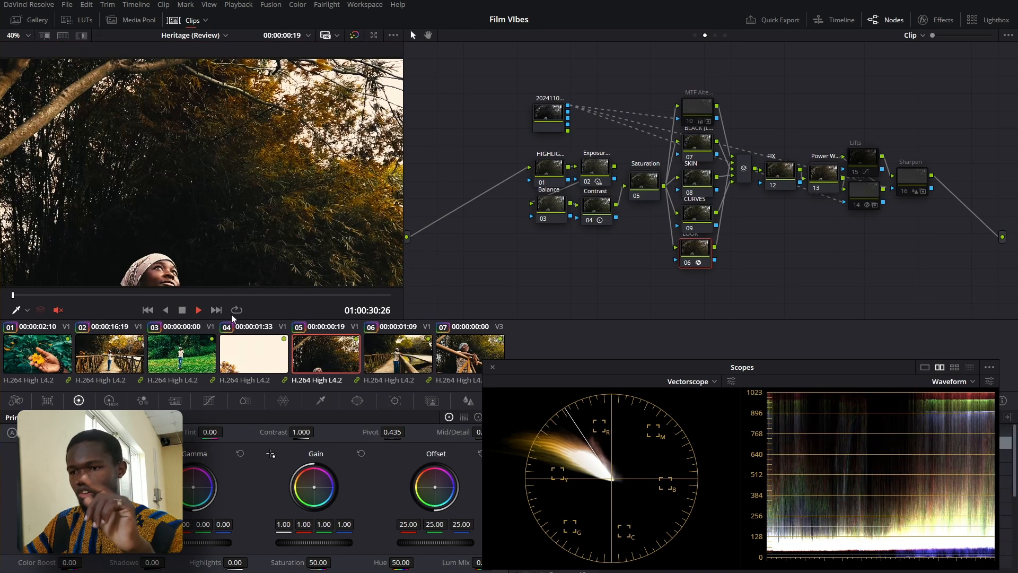
left_click_drag(149, 296, 405, 290)
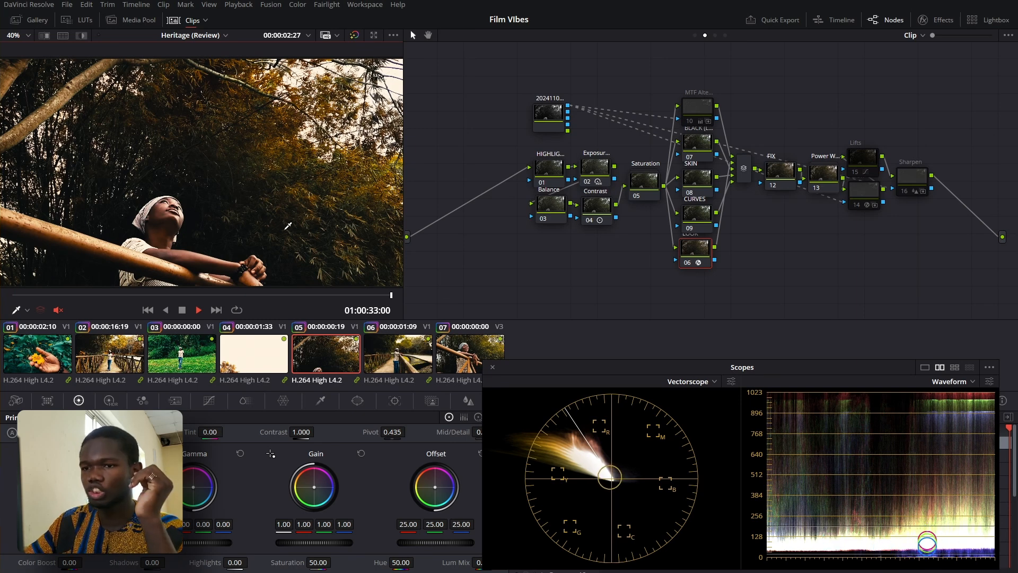
scroll(310, 256, "down", 1)
scroll(293, 243, "up", 1)
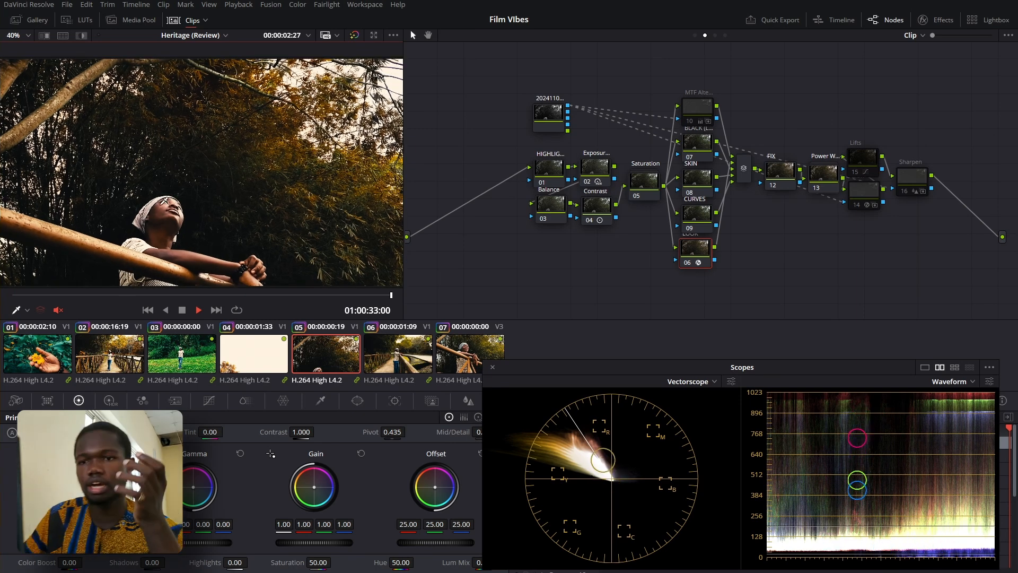
Cycle through the fifth clip's saved grade versions and settle on Version 1
key("ctrl+n")
key("ctrl+n")
key("ctrl+n")
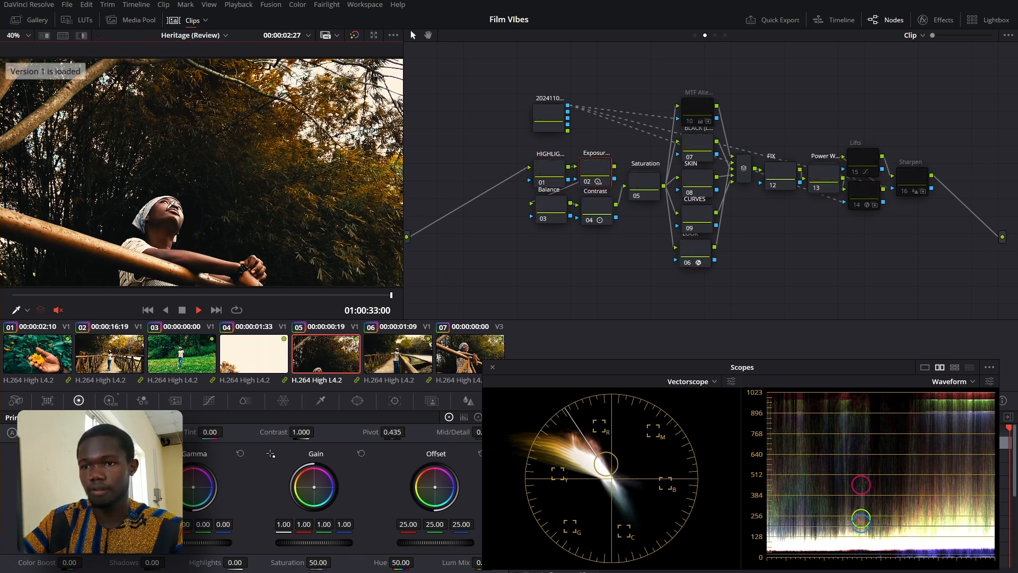
key("ctrl+n")
key("ctrl+n")
key("ctrl+n")
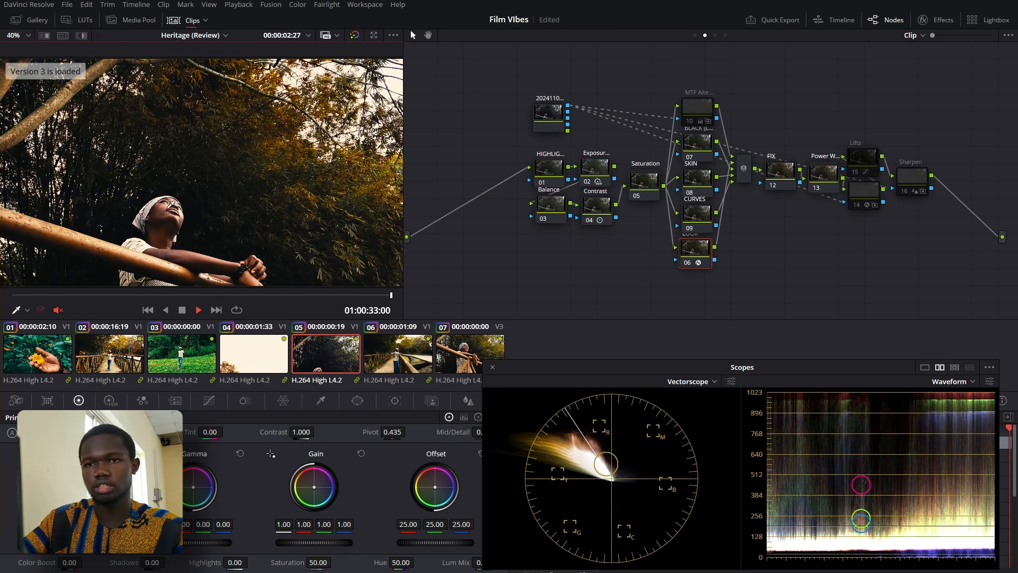
key("ctrl+n")
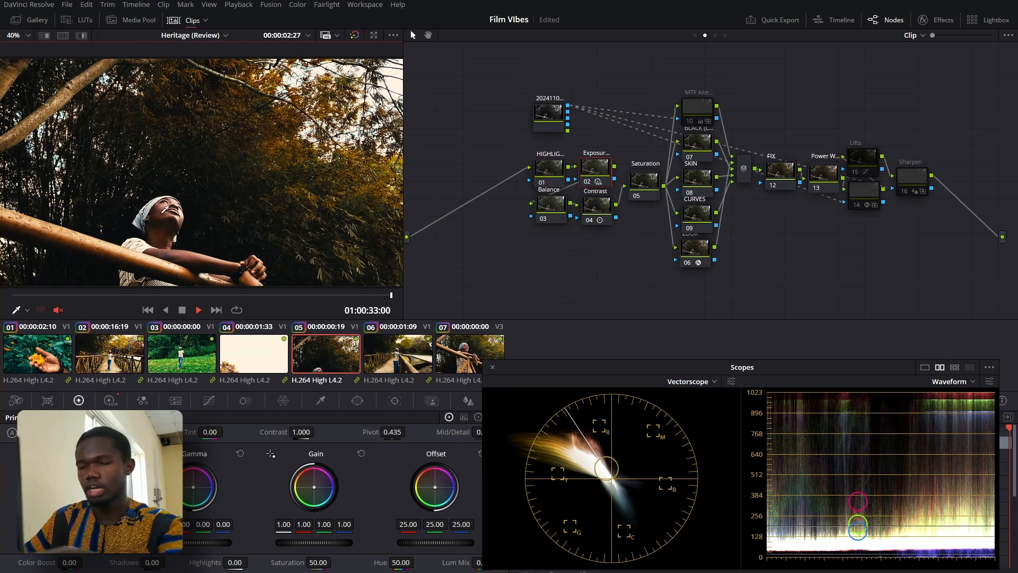
Compare the fifth clip's last frame with the whole grade bypassed and active
key("shift+d")
key("shift+d")
key("shift+d")
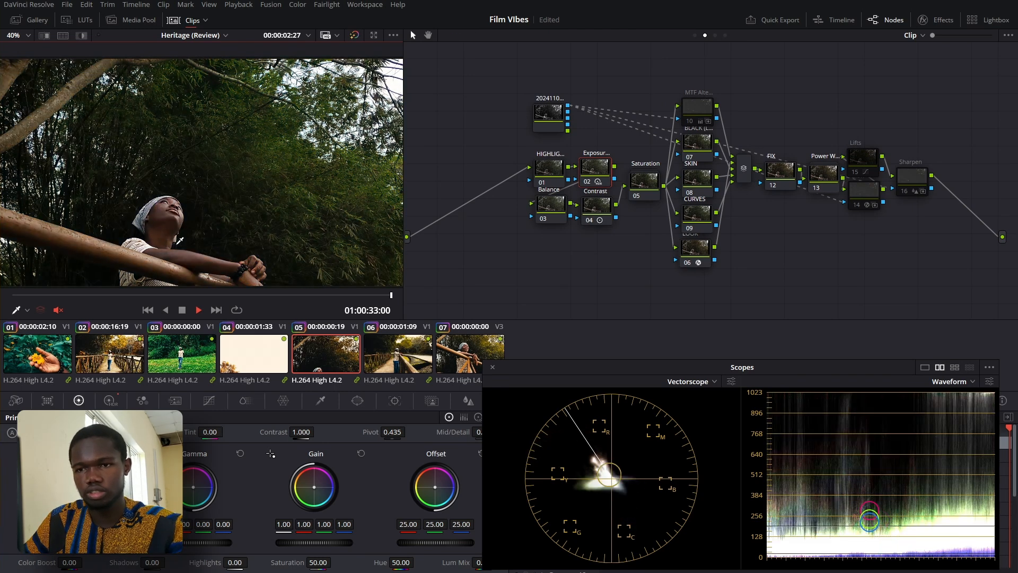
key("shift+d")
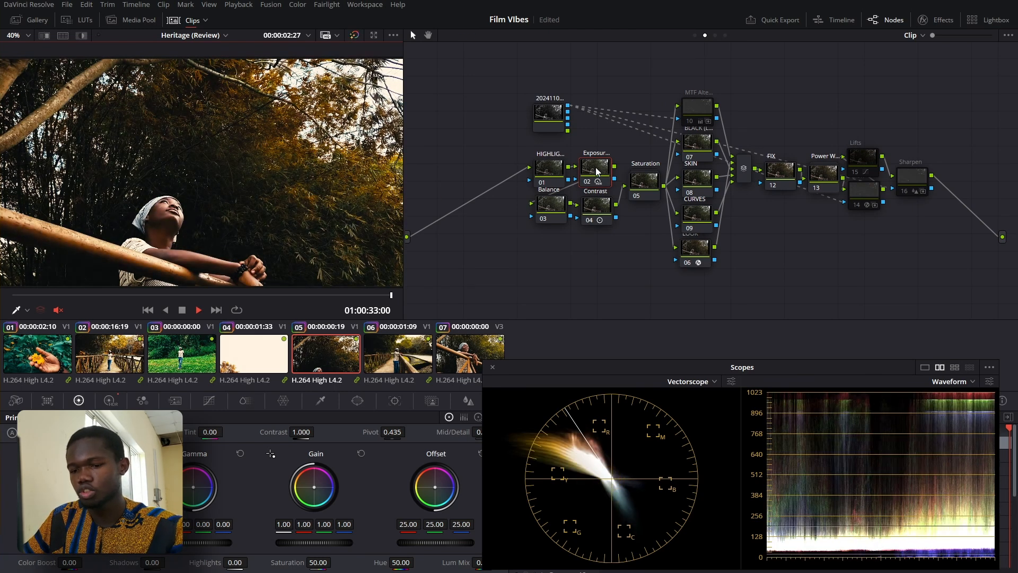
Check the effect of the fifth clip's Exposure and Contrast nodes and the group post-clip LUT node by disabling and re-enabling them
key("ctrl+d")
left_click(598, 212)
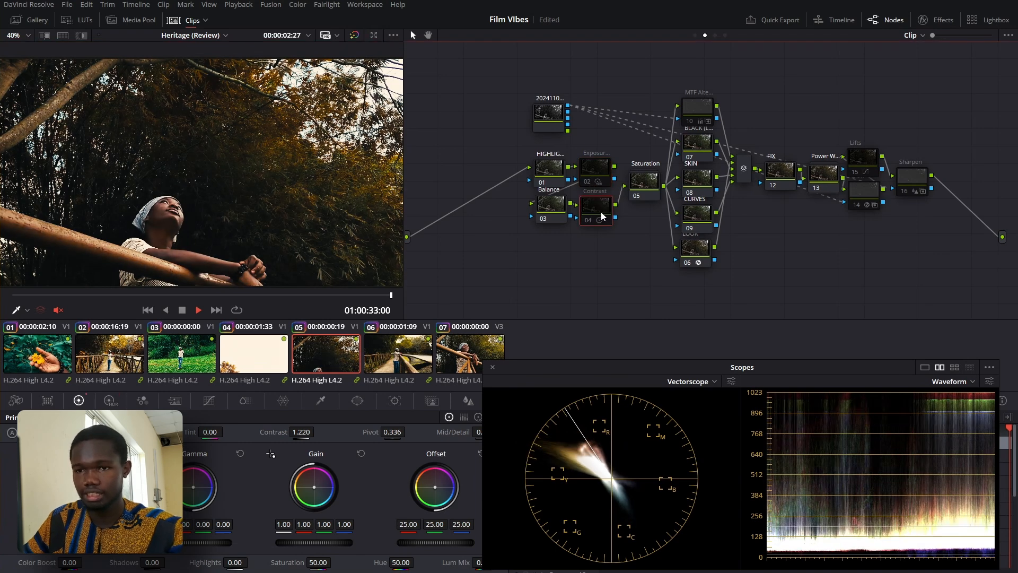
left_click(715, 35)
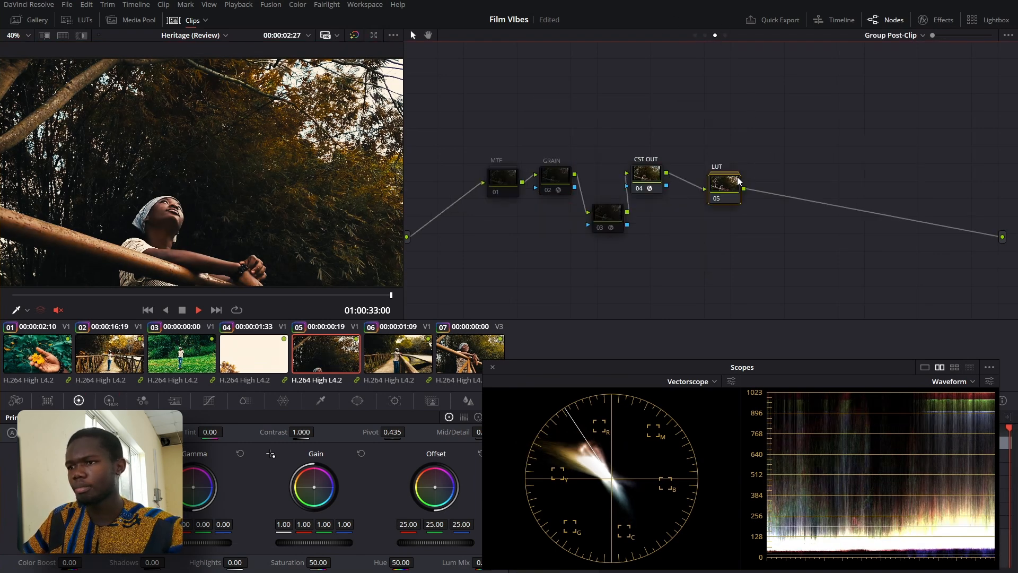
left_click(736, 181)
key("ctrl+d")
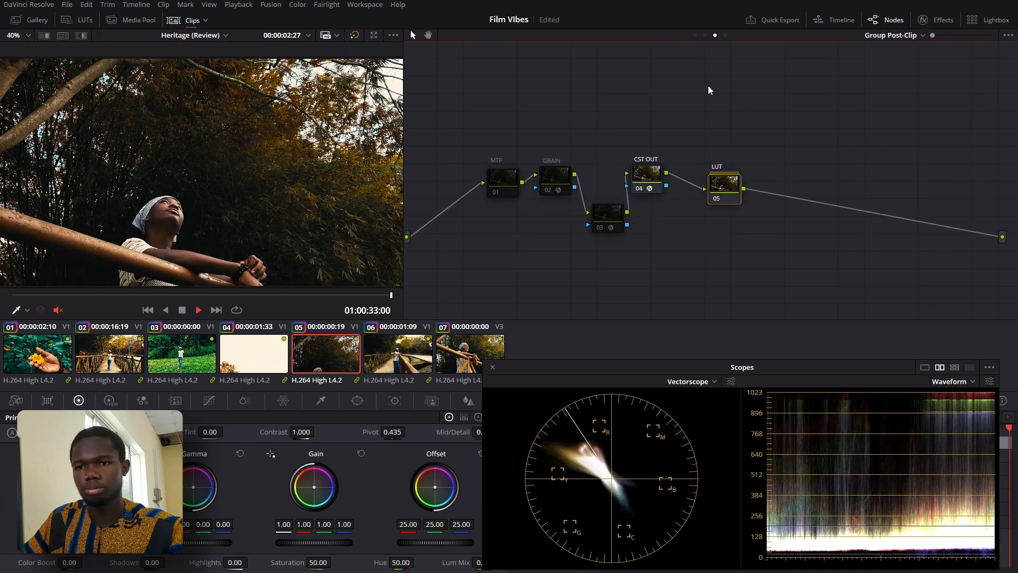
left_click(704, 35)
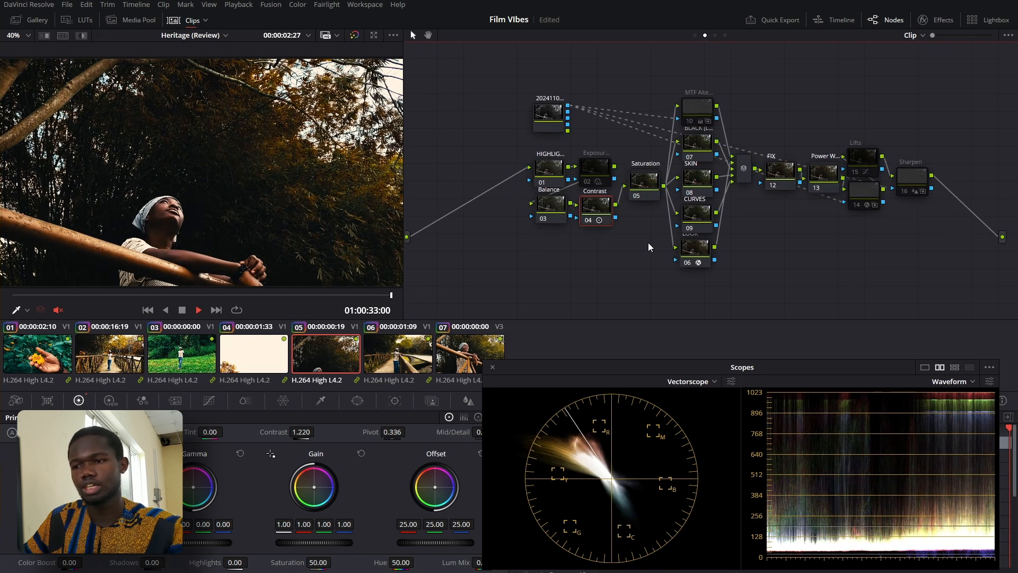
left_click(594, 167)
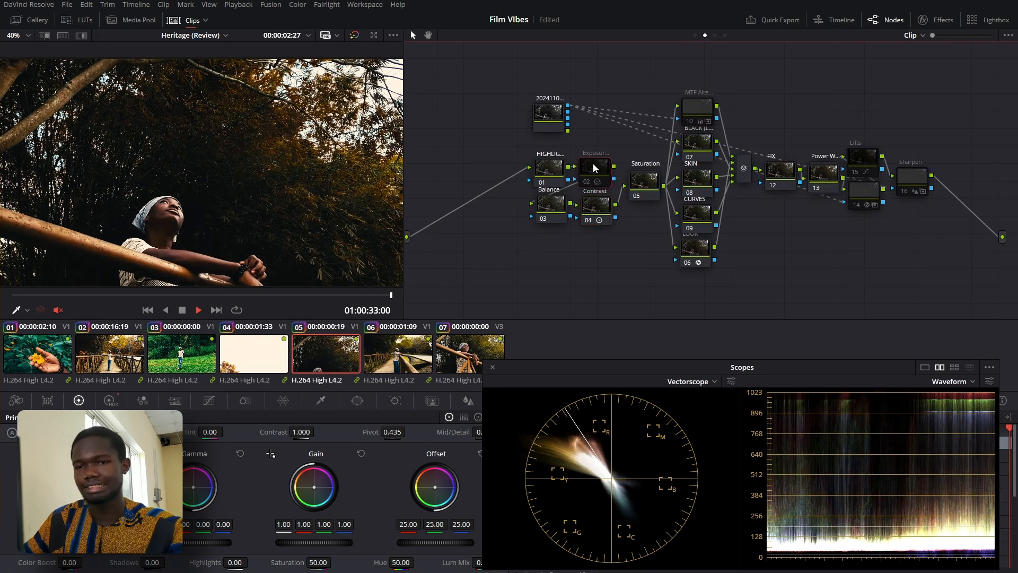
key("ctrl+d")
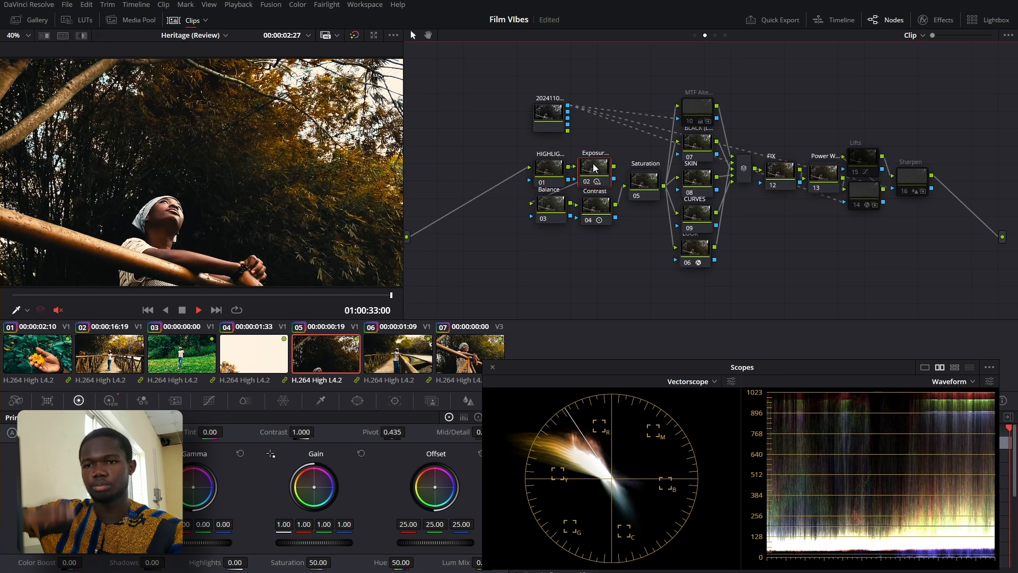
Examine the Exposure node's HDR and primaries color wheels, along with its node options such as HDR Mode, Color Space and Gamma
left_click(109, 401)
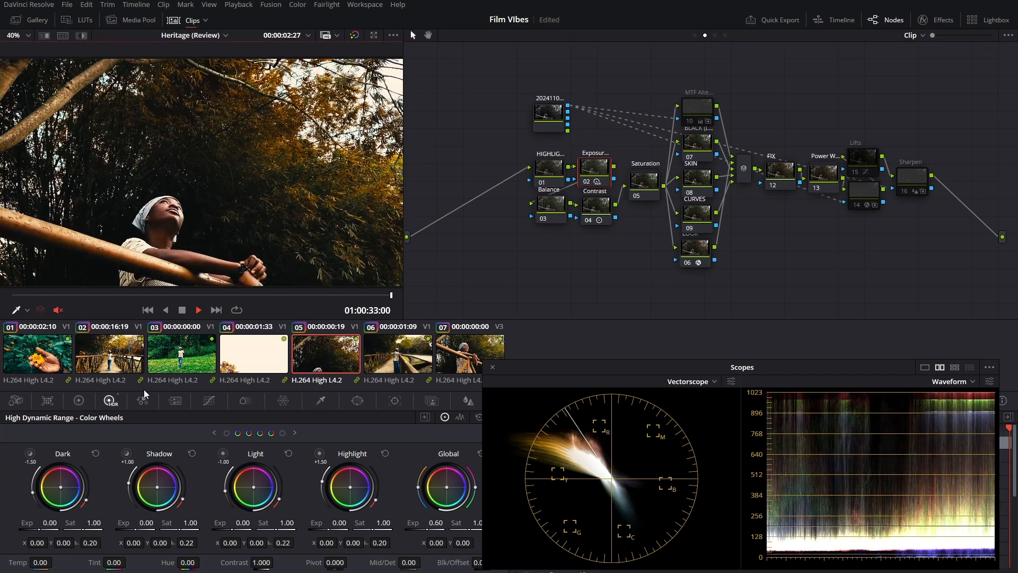
left_click(88, 403)
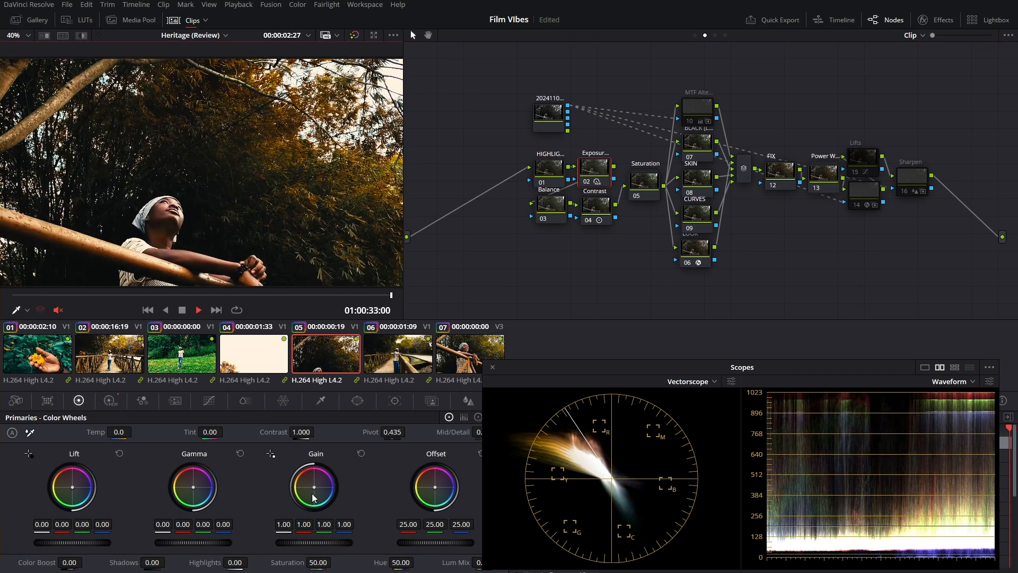
left_click(111, 407)
left_click(88, 401)
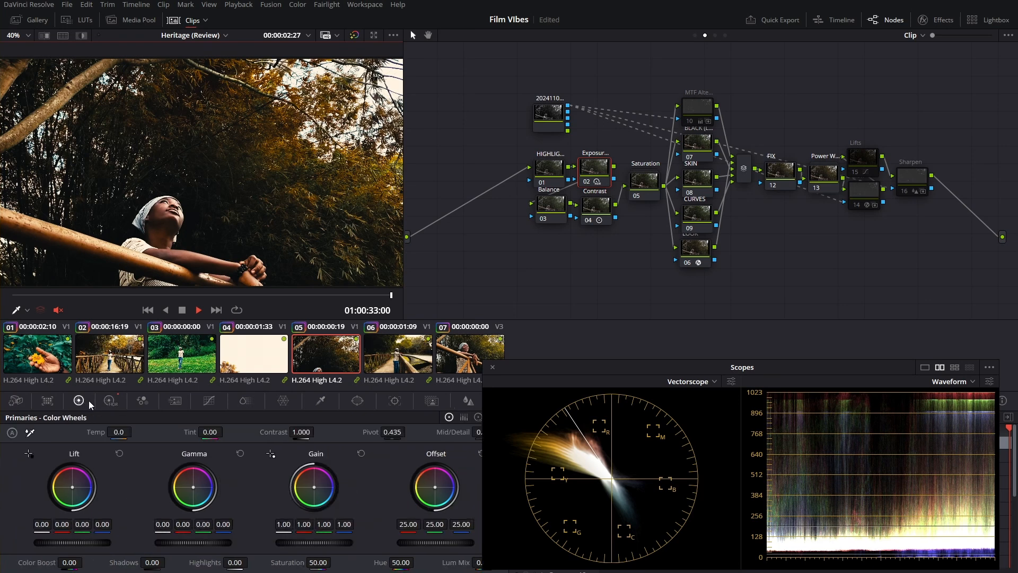
right_click(586, 170)
mouse_move(700, 298)
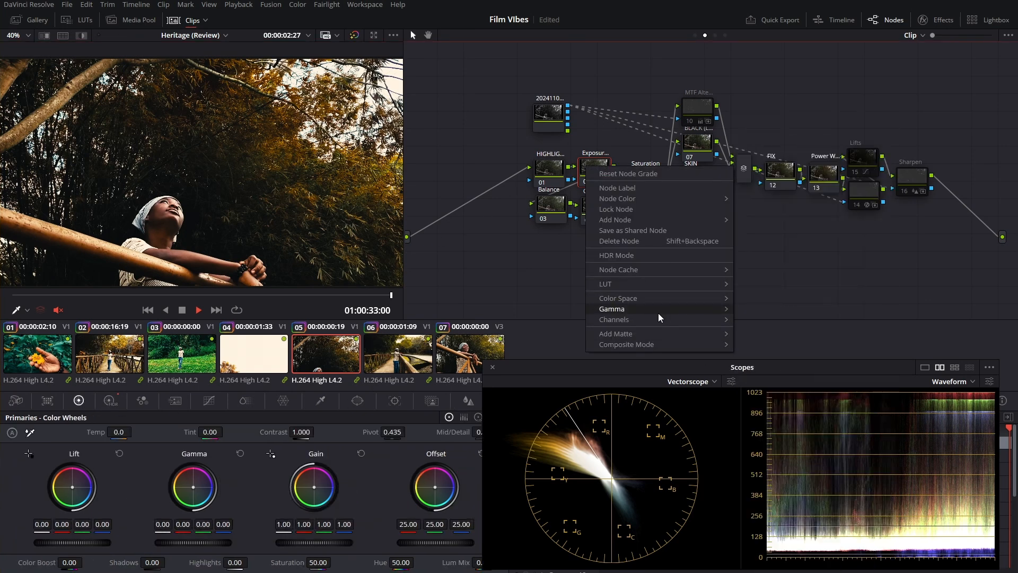
mouse_move(673, 311)
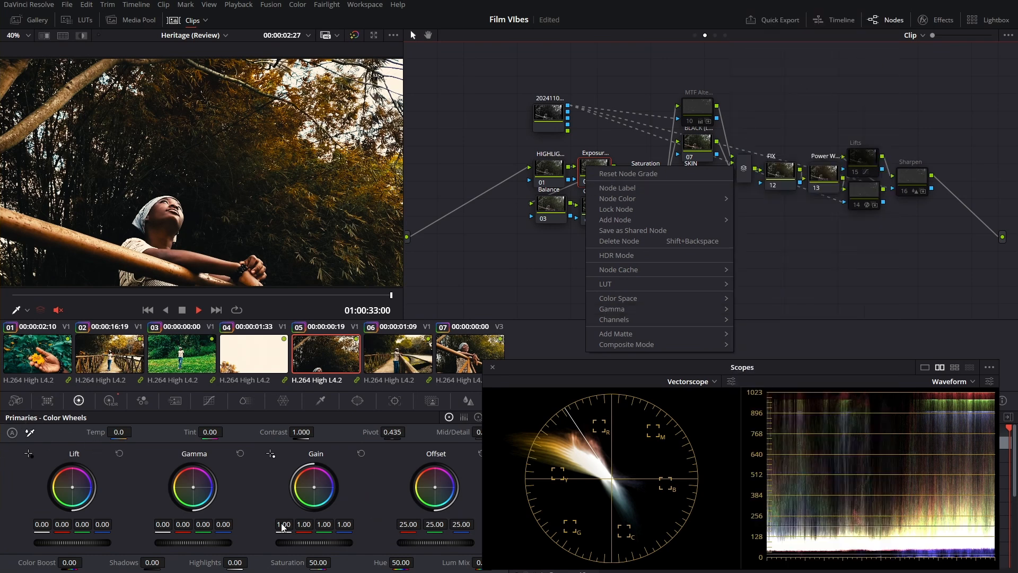
left_click(544, 285)
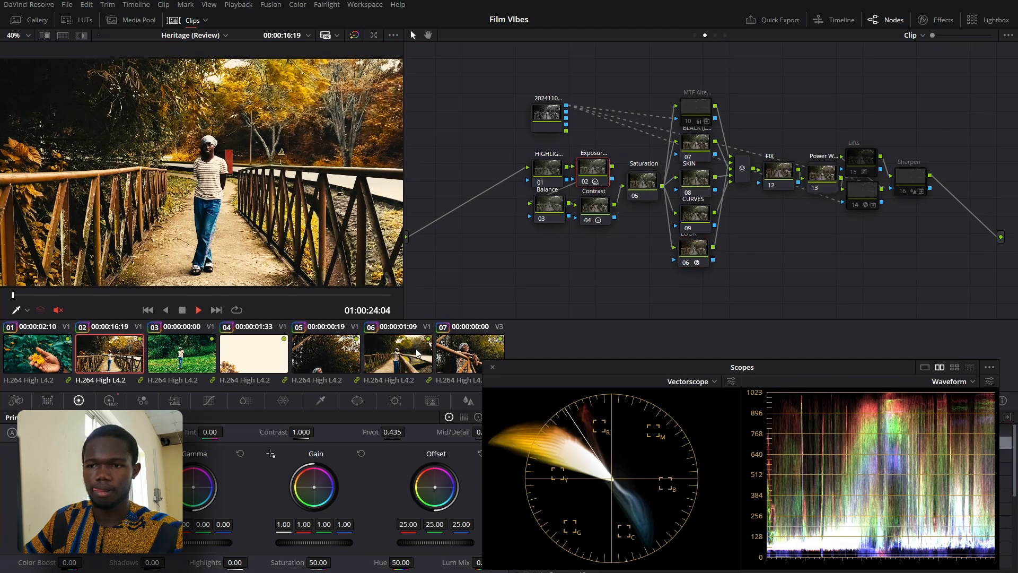
Inspect the subject on the bridge in the sixth clip up close and in the full frame
left_click(416, 353)
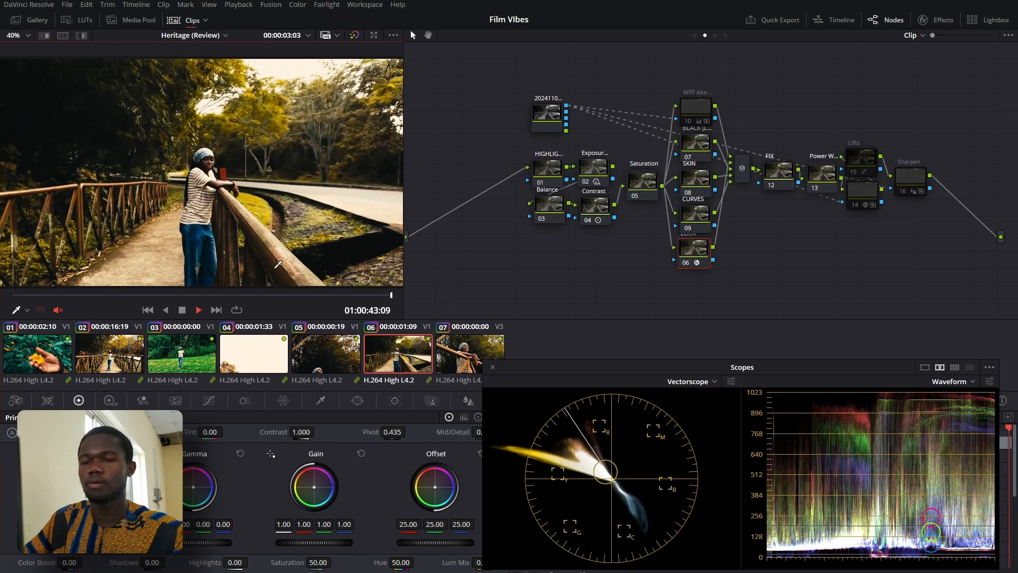
scroll(210, 164, "up", 5)
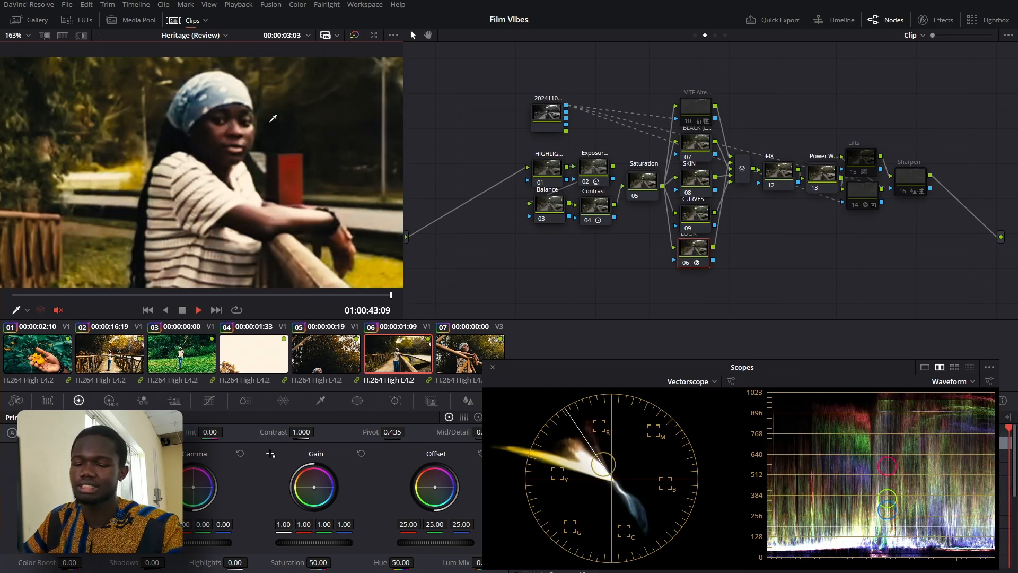
scroll(255, 159, "up", 1)
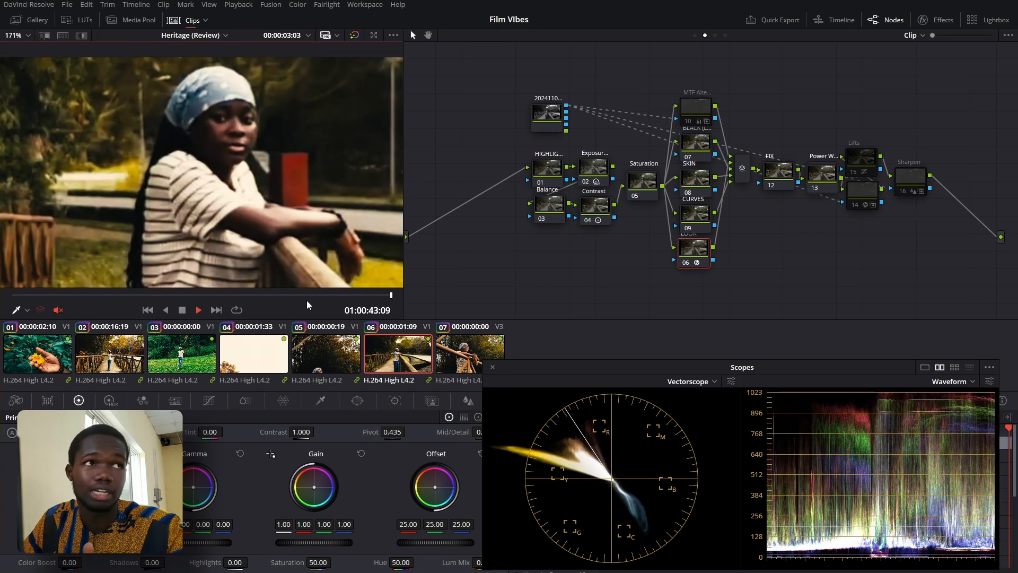
key("shift+z")
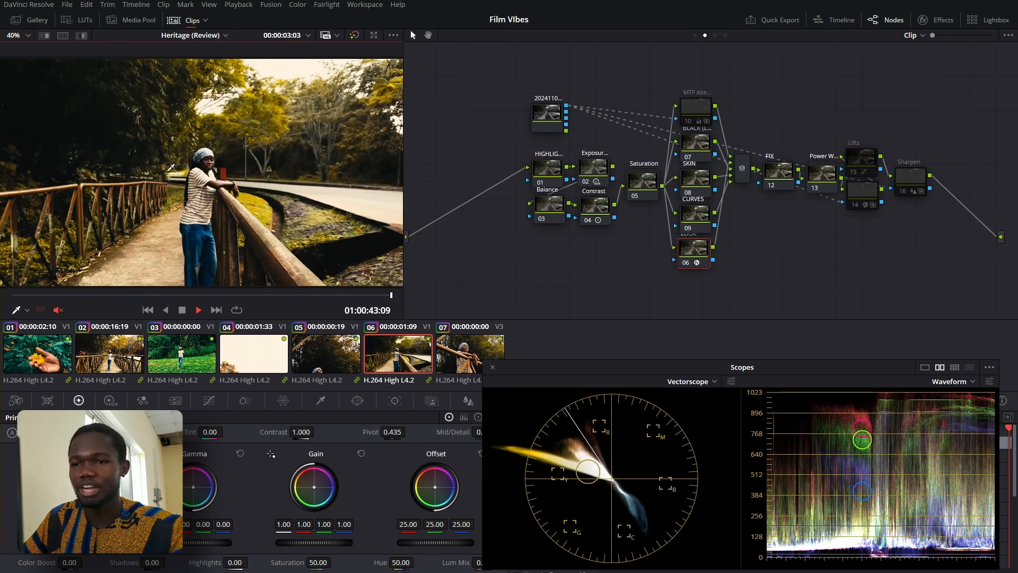
scroll(212, 170, "up", 6)
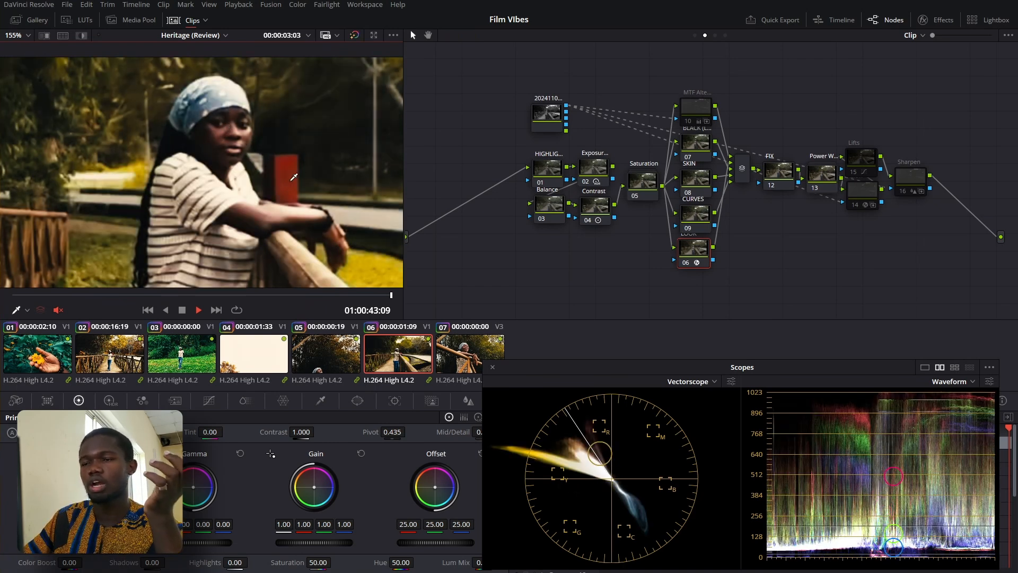
scroll(293, 176, "down", 6)
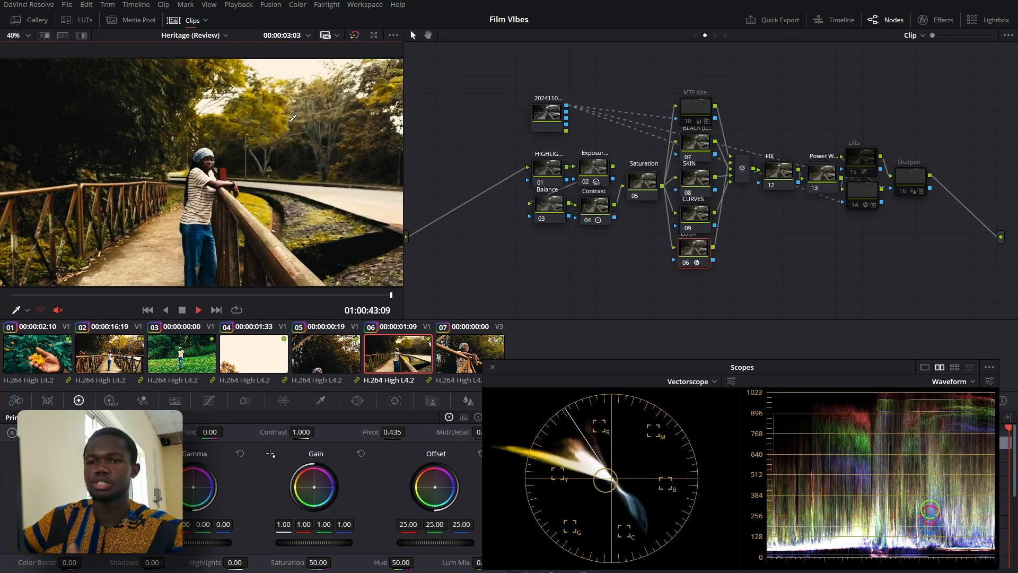
Compare the seventh clip's look with the sixth, fifth and third clips to judge how consistently they match
left_click(468, 366)
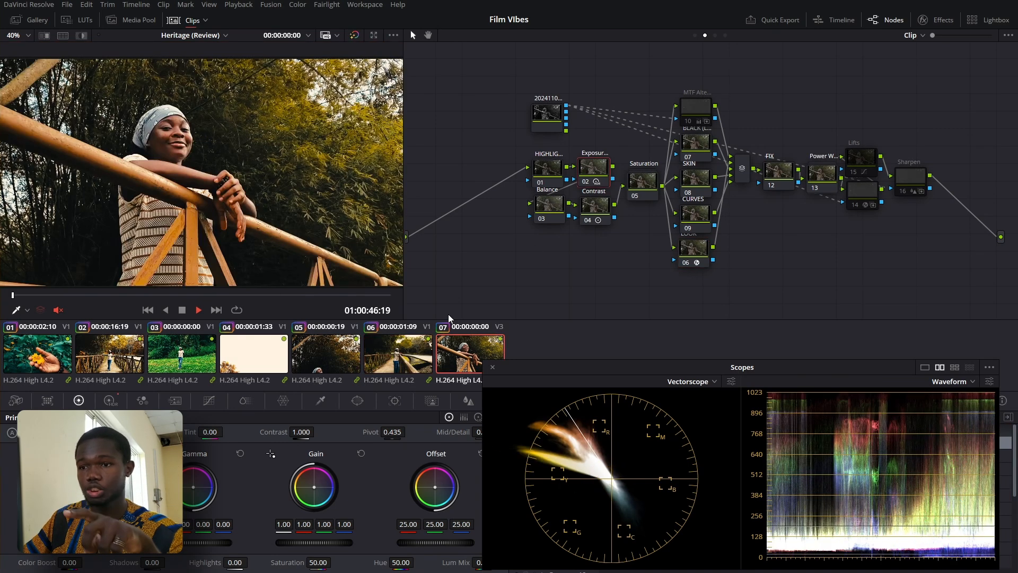
left_click(401, 366)
left_click(458, 363)
left_click(419, 360)
left_click(318, 355)
left_click(454, 364)
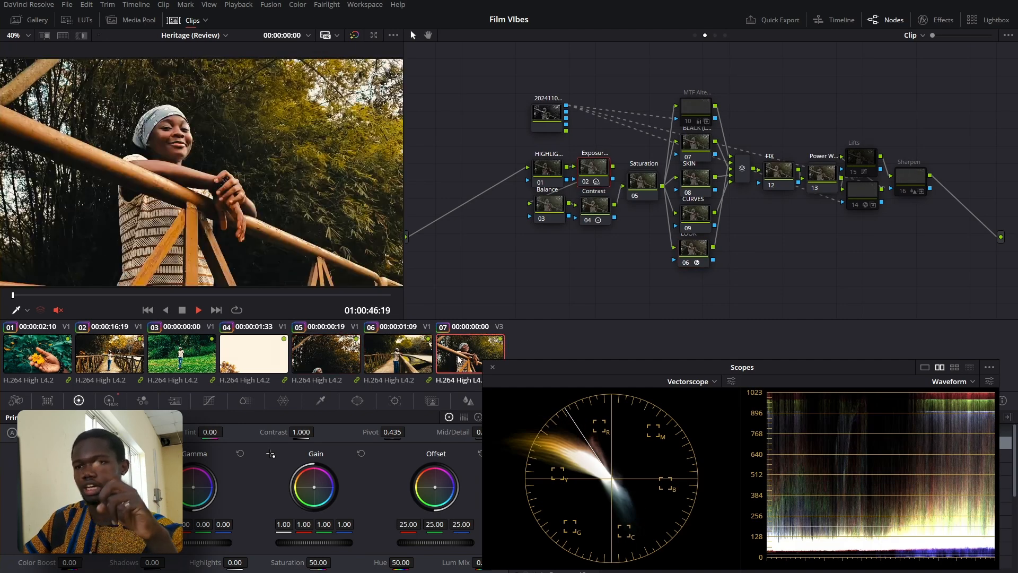
left_click(339, 348)
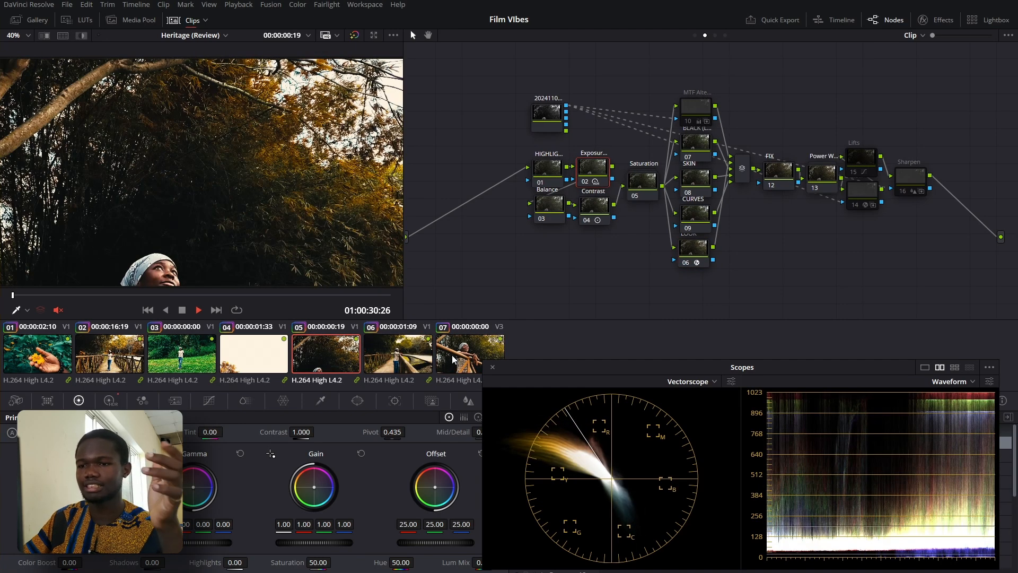
left_click(453, 360)
left_click(185, 355)
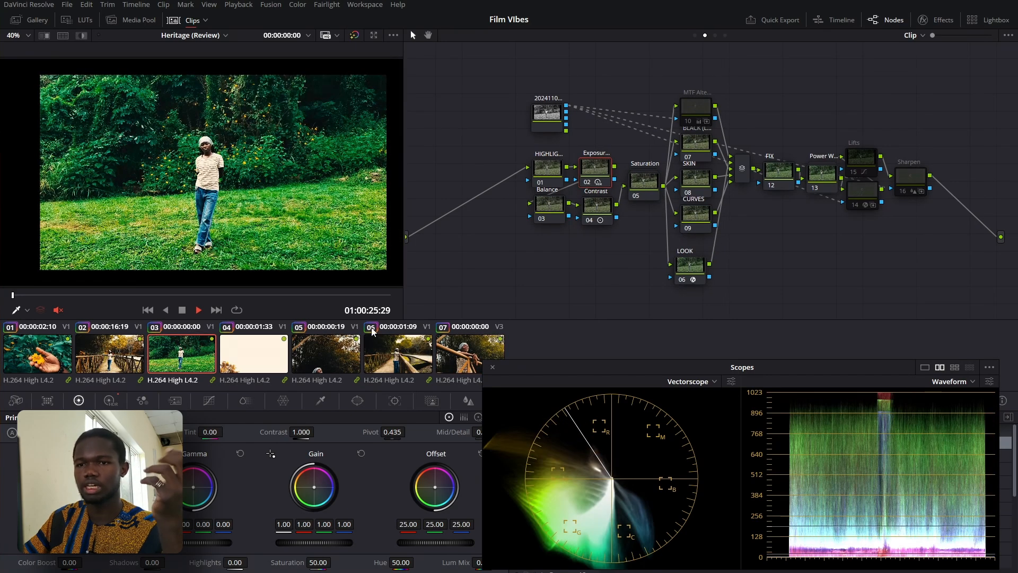
left_click(379, 343)
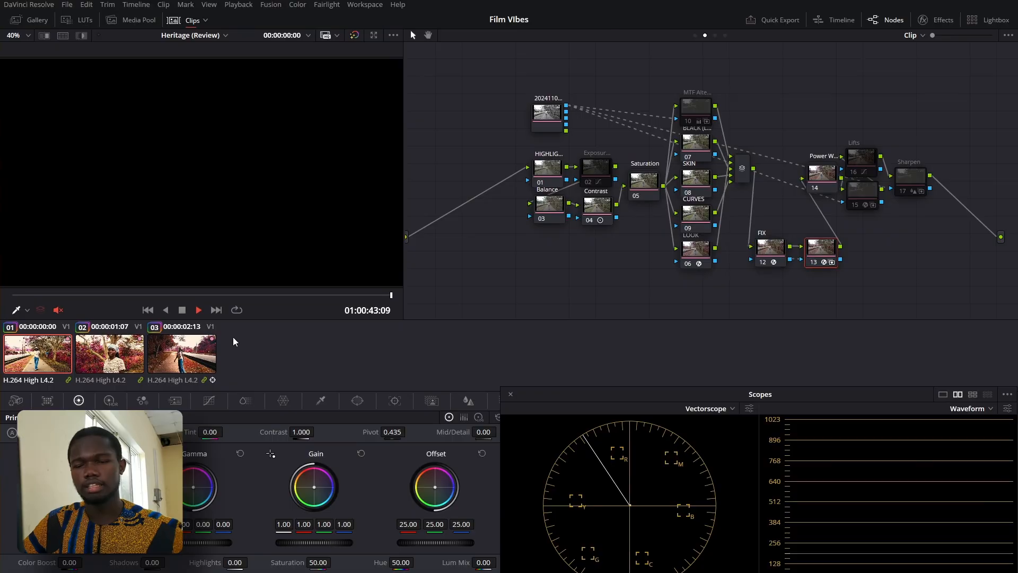
View the first pink-foliage clip from its start at a closer framing and move its LOOK node below CURVES
key("Up")
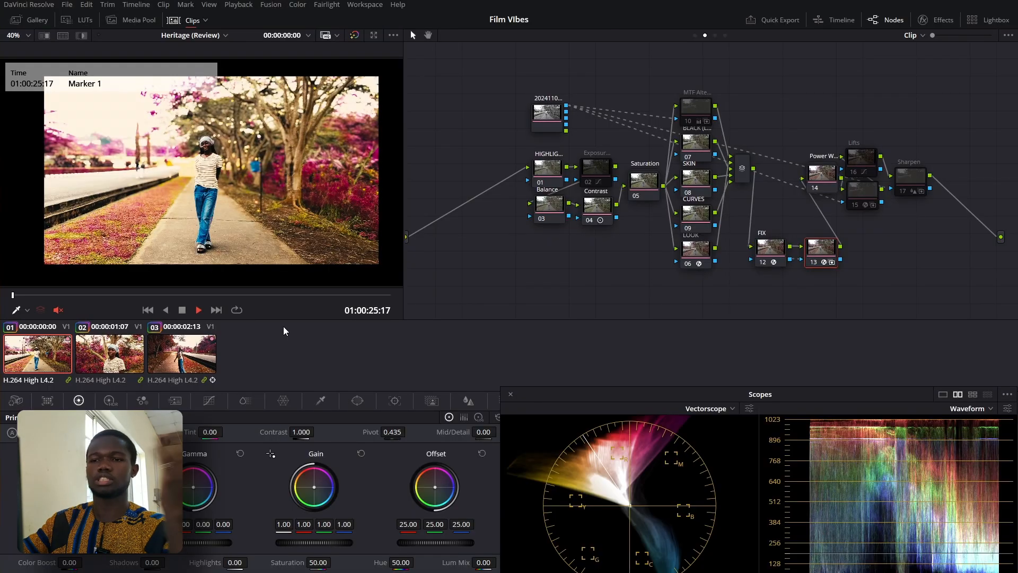
scroll(289, 230, "up", 1)
scroll(291, 228, "up", 1)
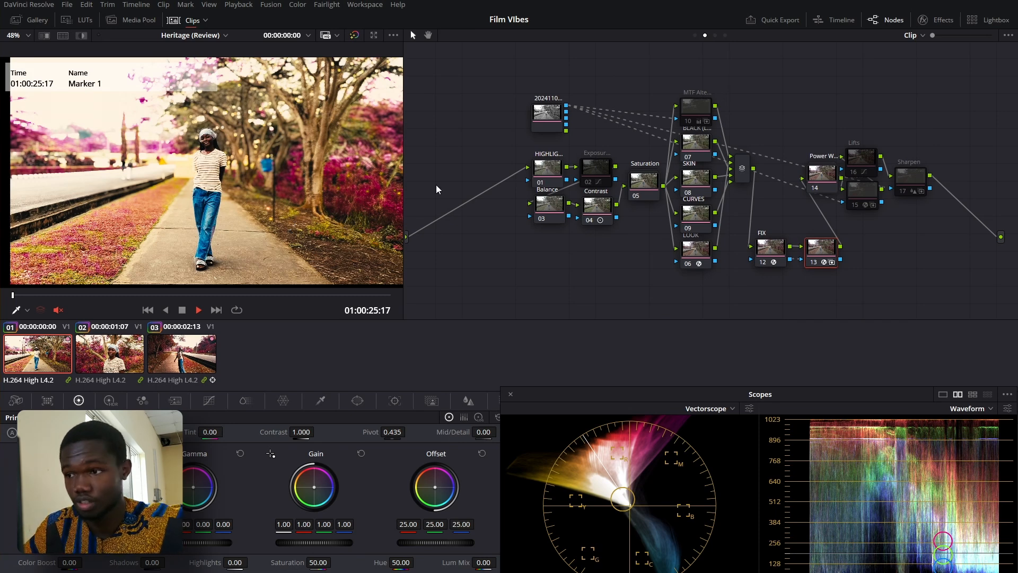
left_click_drag(697, 250, 690, 266)
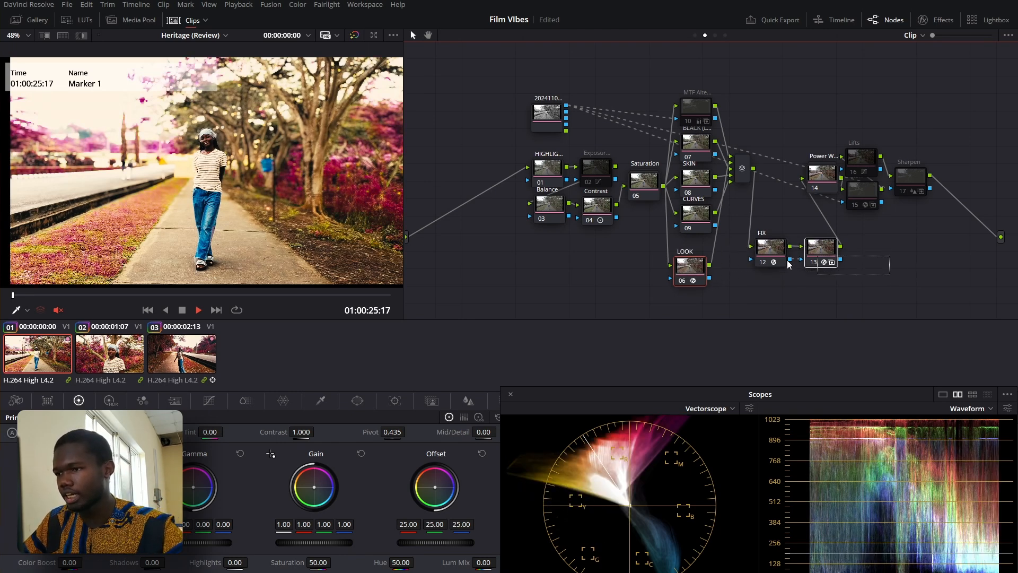
Disable the FIX node and the node following it, and keep LOOK enabled to isolate the foliage color change
left_click_drag(898, 308, 752, 233)
key("ctrl+d")
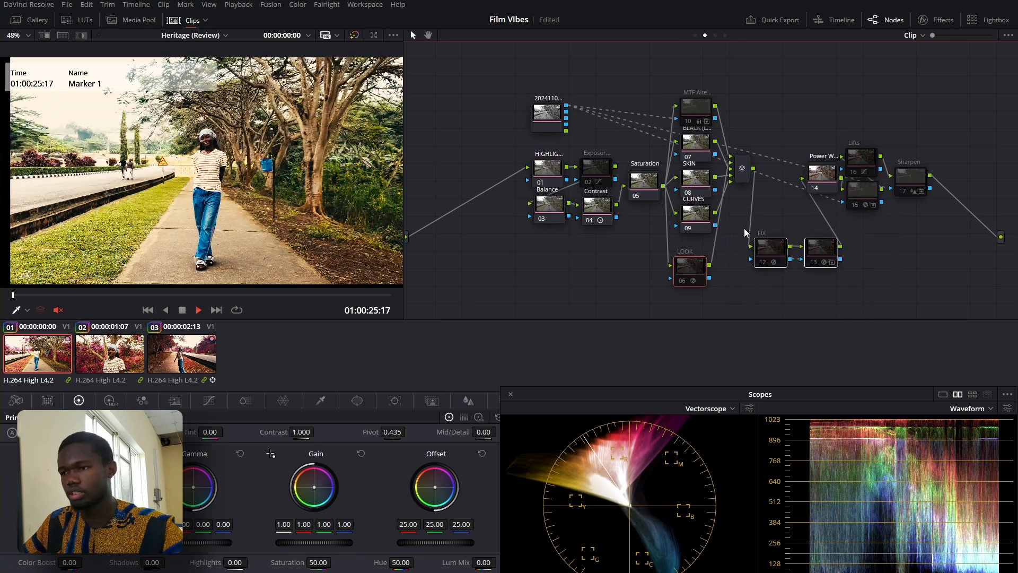
left_click(743, 295)
left_click_drag(693, 272, 693, 271)
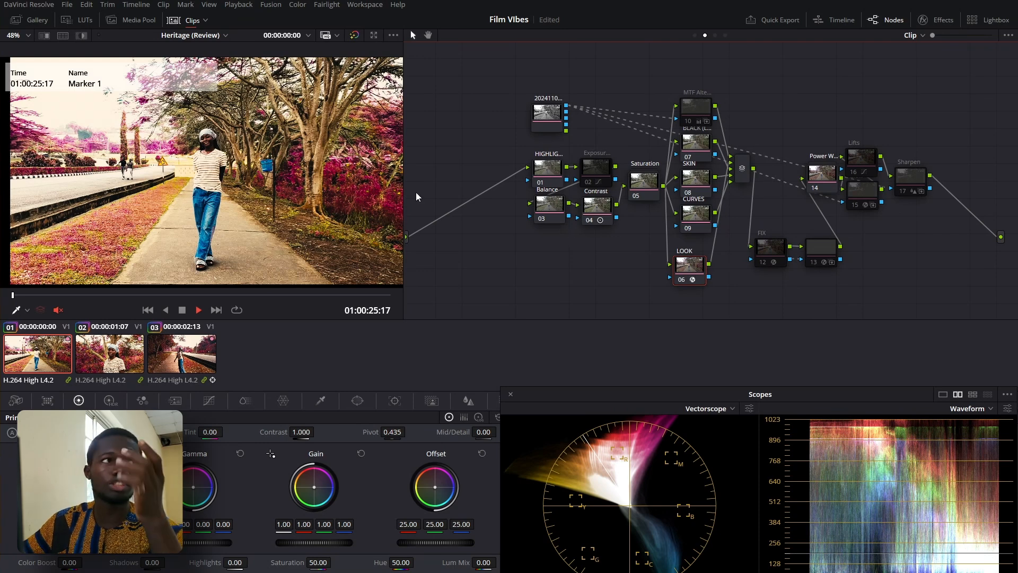
Compare the first pink-foliage clip with its whole grade bypassed and active
key("shift+d")
key("shift+d")
key("shift+d")
key("shift+d")
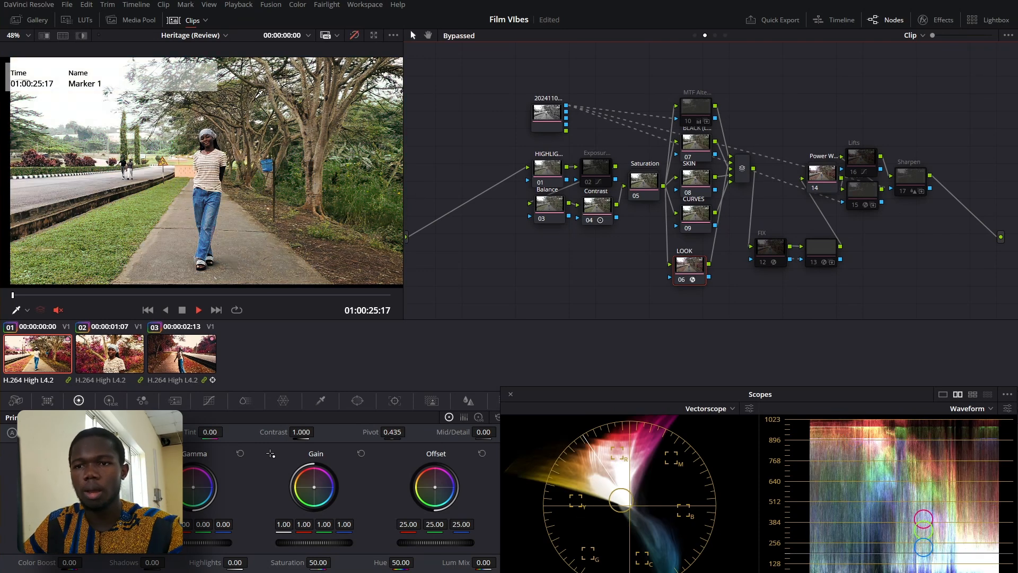
Cycle through the clip's saved grade versions to compare their foliage looks, and end on Version 3
key("ctrl+n")
key("ctrl+n")
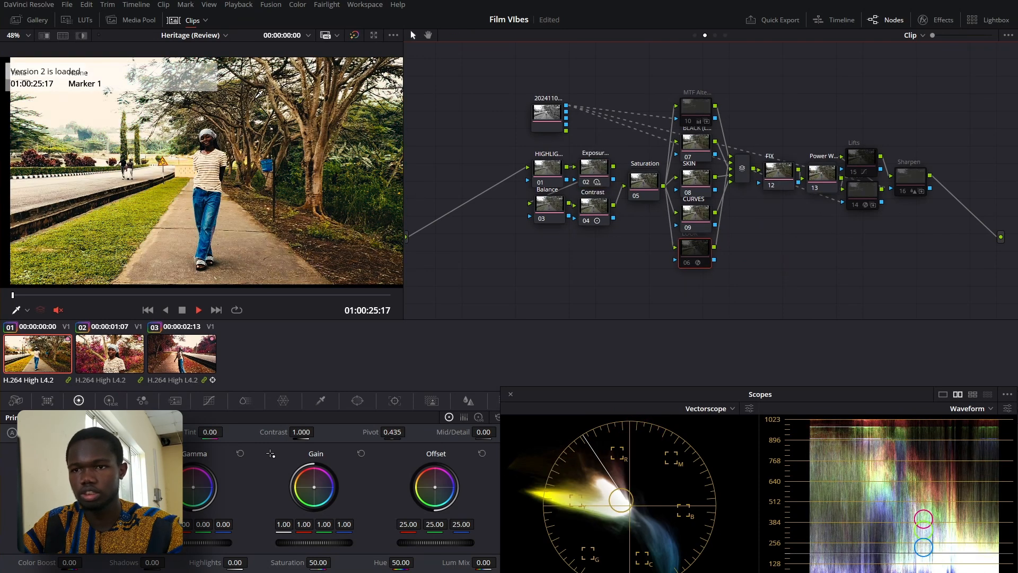
key("ctrl+n")
key("ctrl+b")
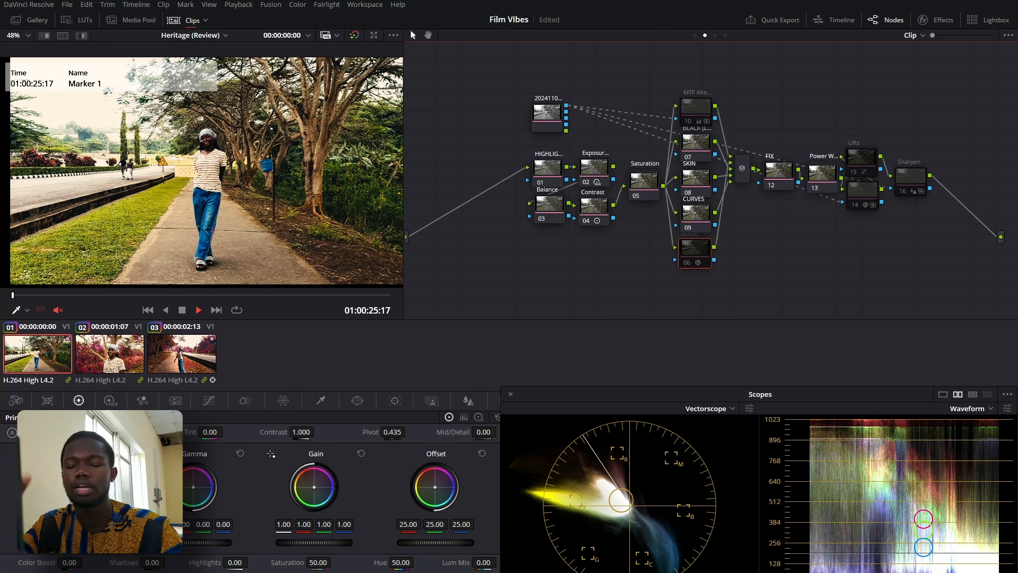
key("ctrl+n")
key("ctrl+n")
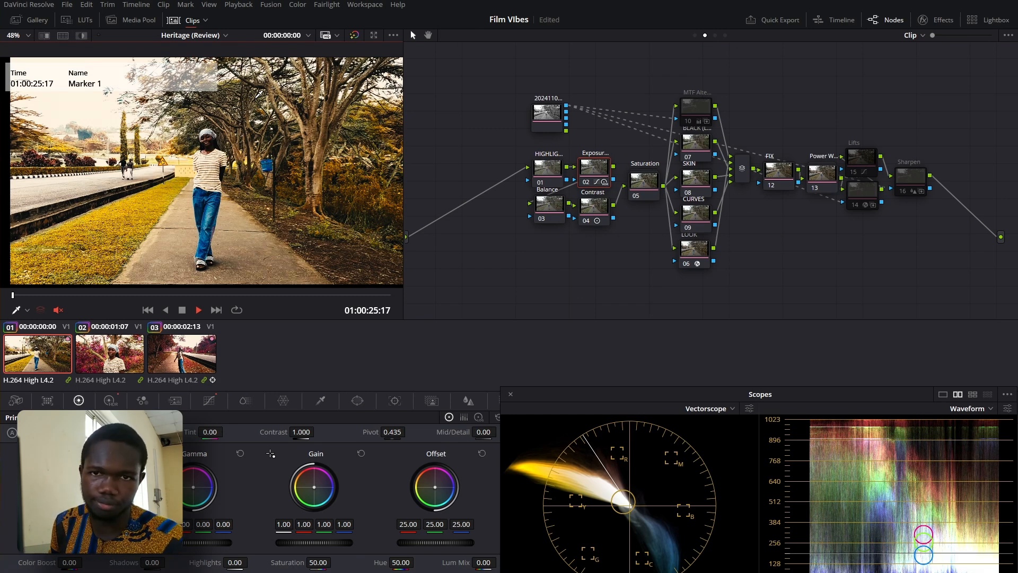
key("ctrl+n")
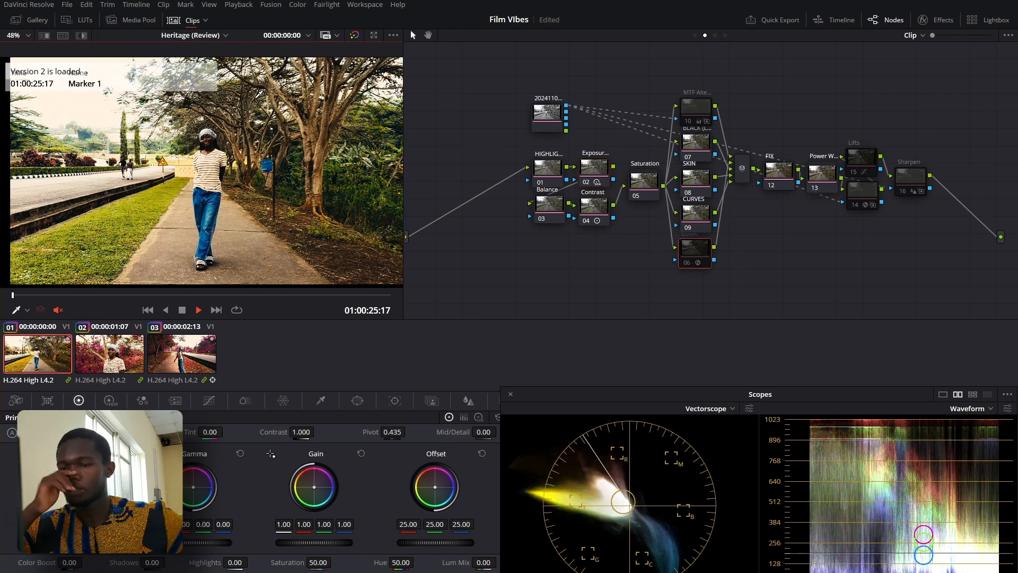
key("ctrl+n")
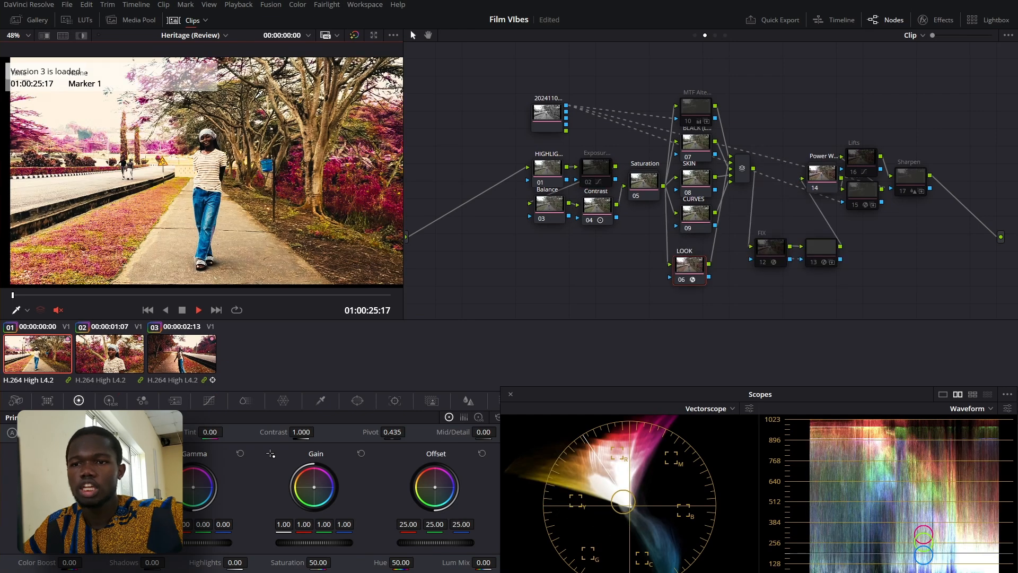
Compare the subject up close with the grade bypassed and active, and toggle the Contrast node off and on
scroll(229, 90, "up", 5)
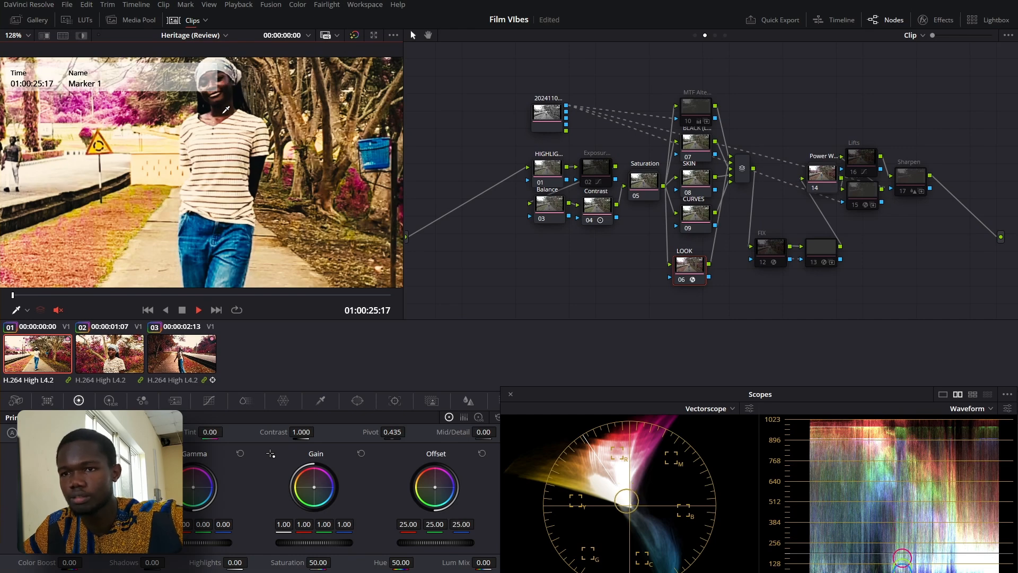
key("shift+d")
key("shift+d")
left_click(593, 211)
key("ctrl+d")
key("ctrl+d")
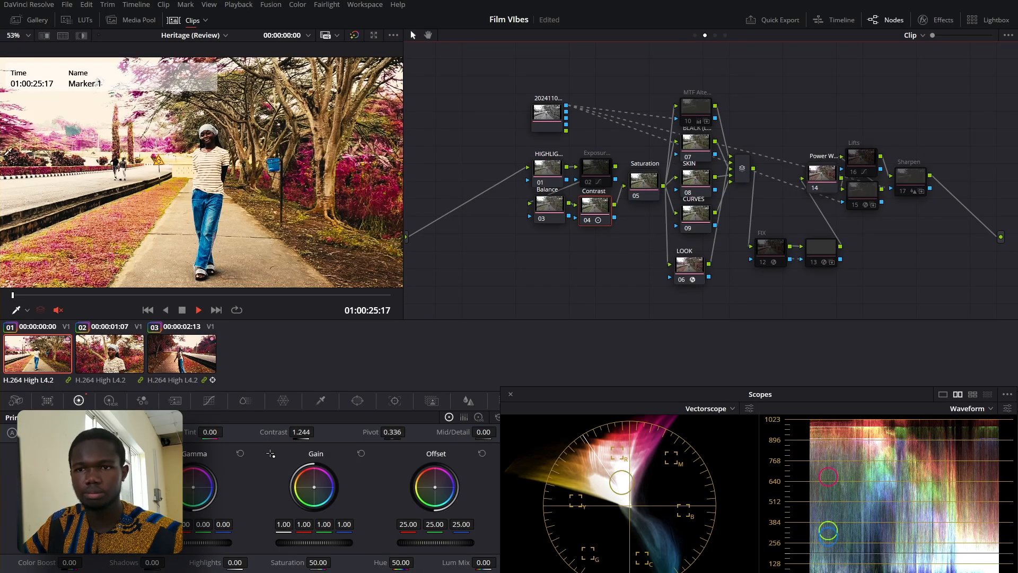
Go to frame 00:00:00:11 of the clip, enable the FIX node and preview its depth map
scroll(251, 130, "down", 5)
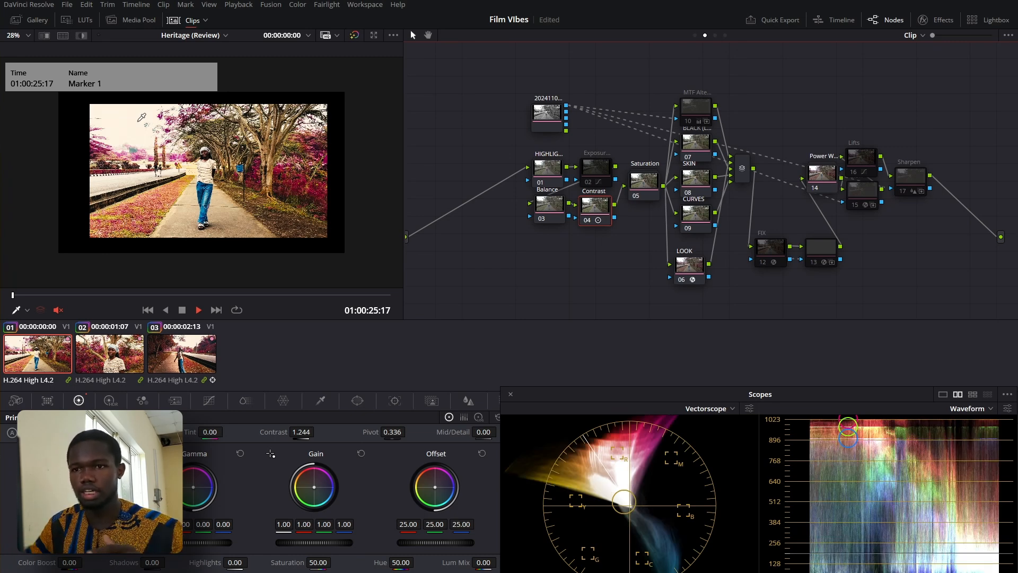
scroll(141, 117, "up", 2)
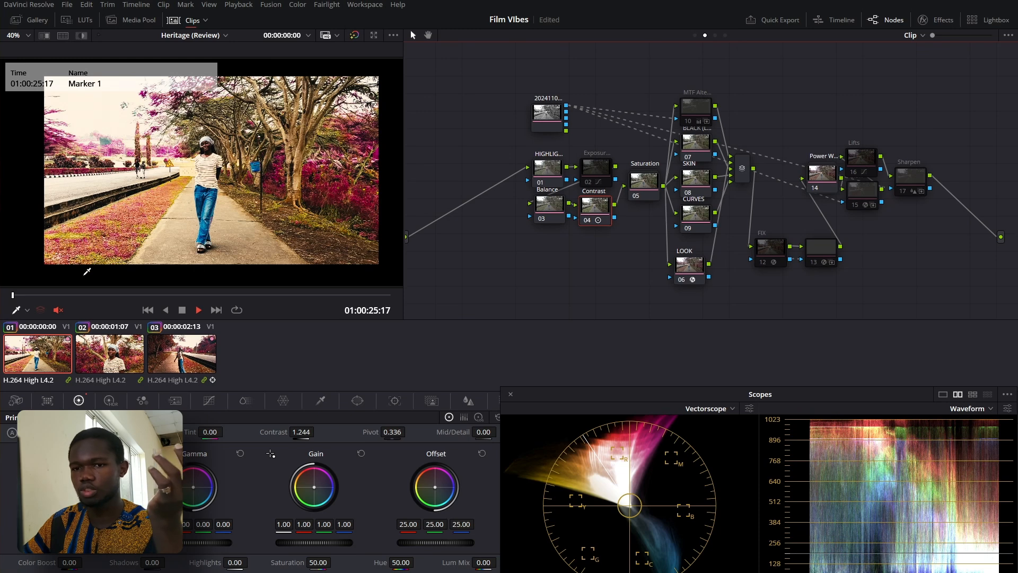
left_click(219, 295)
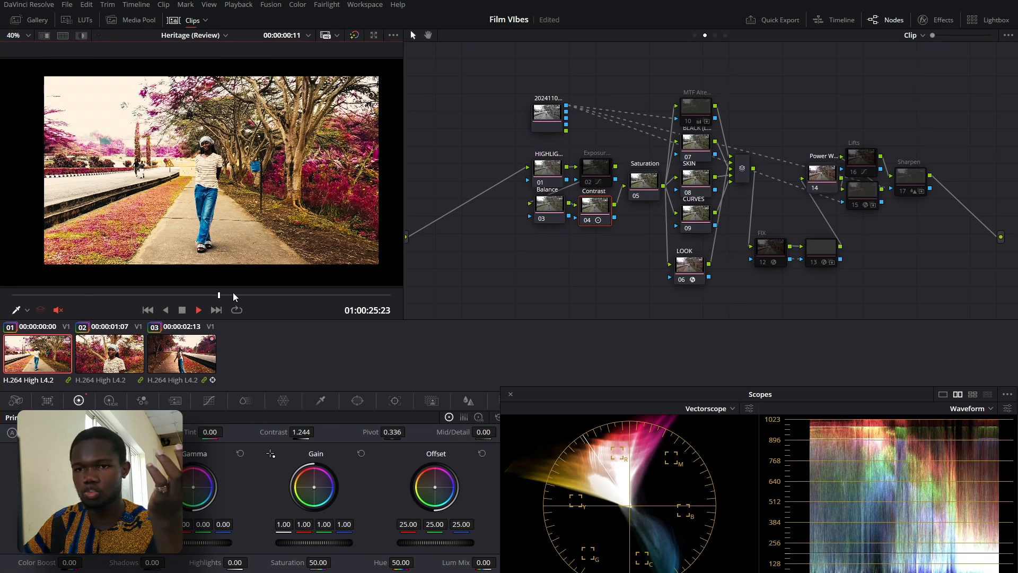
left_click(771, 249)
left_click(937, 21)
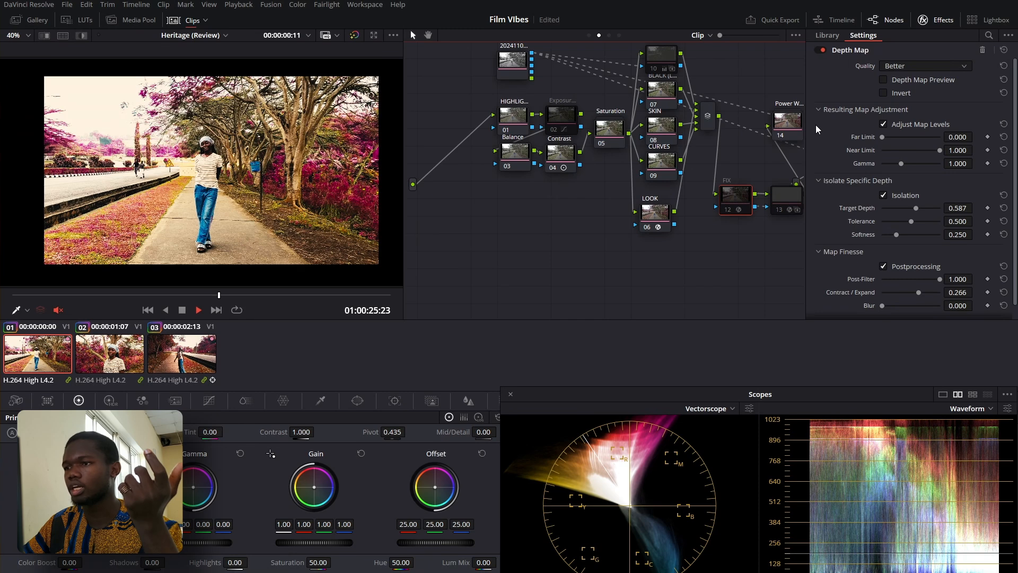
left_click(884, 80)
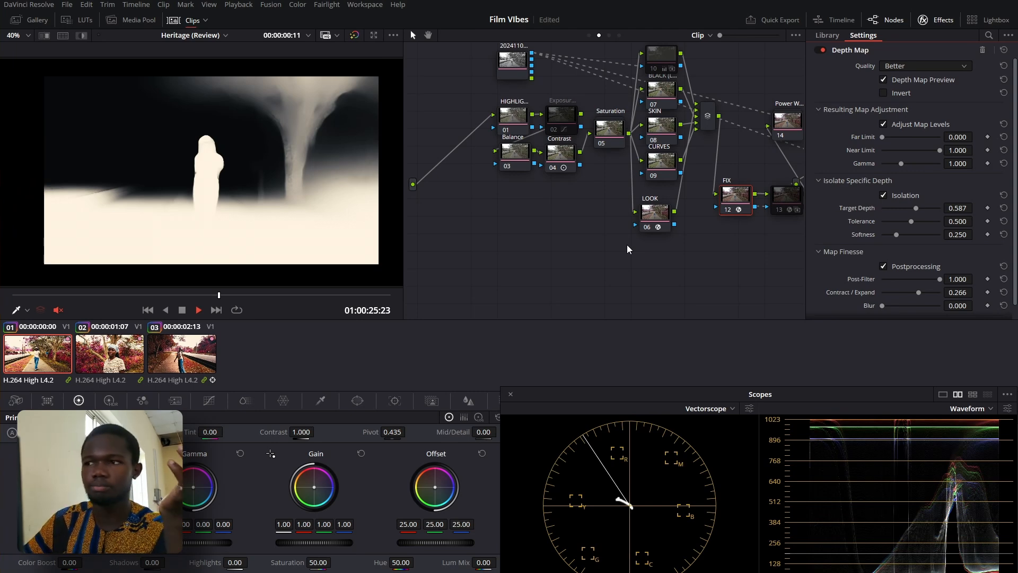
Compare the depth map with Isolation and Postprocessing each off and on, and turn the depth map preview off
left_click(883, 195)
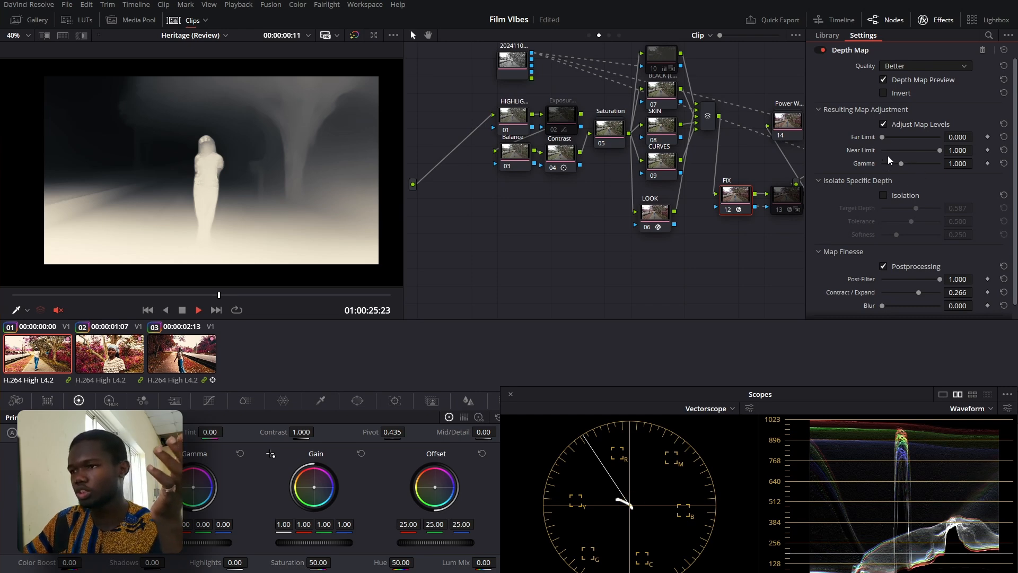
left_click(884, 195)
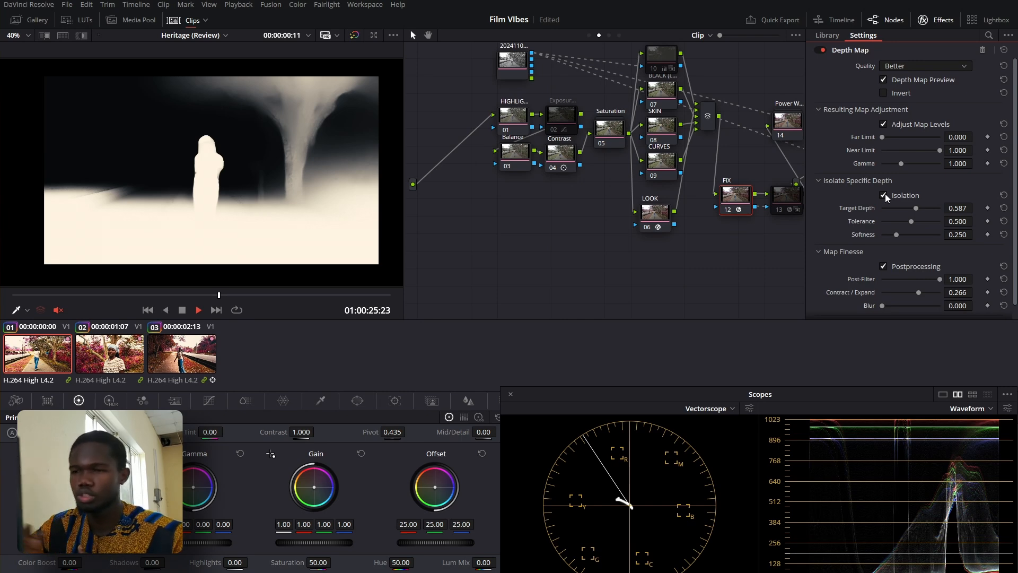
scroll(885, 233, "down", 1)
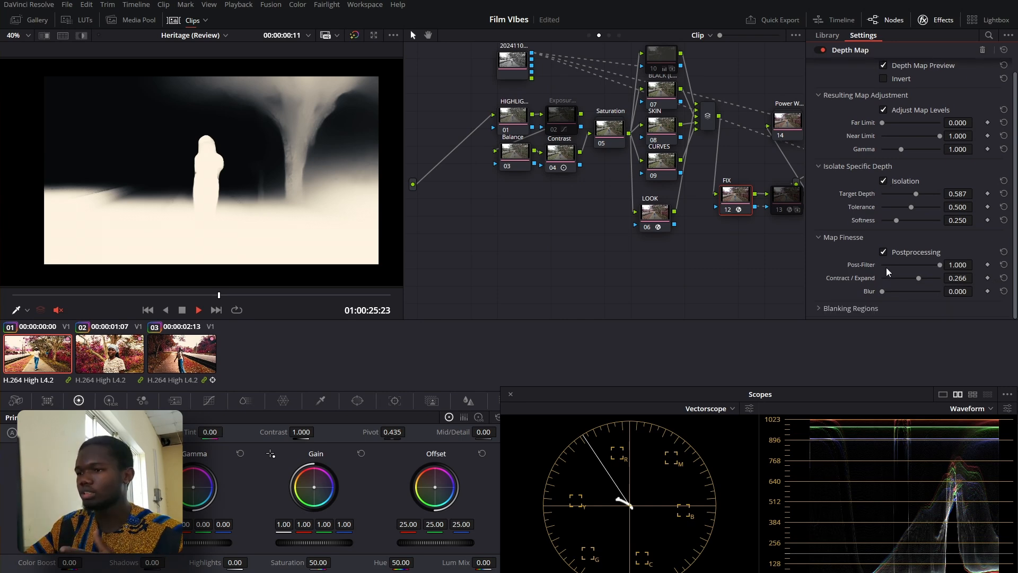
left_click(884, 253)
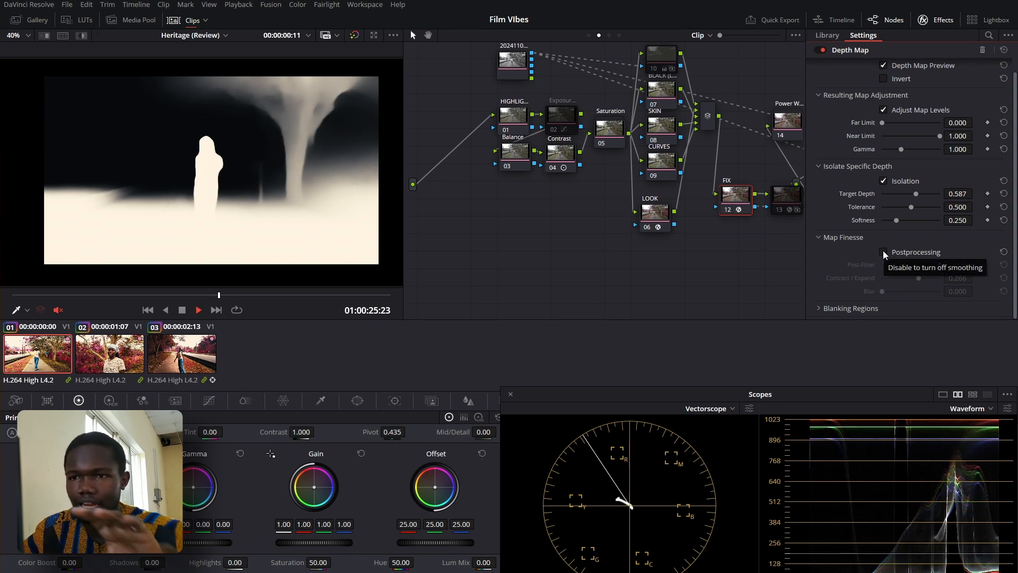
left_click(884, 253)
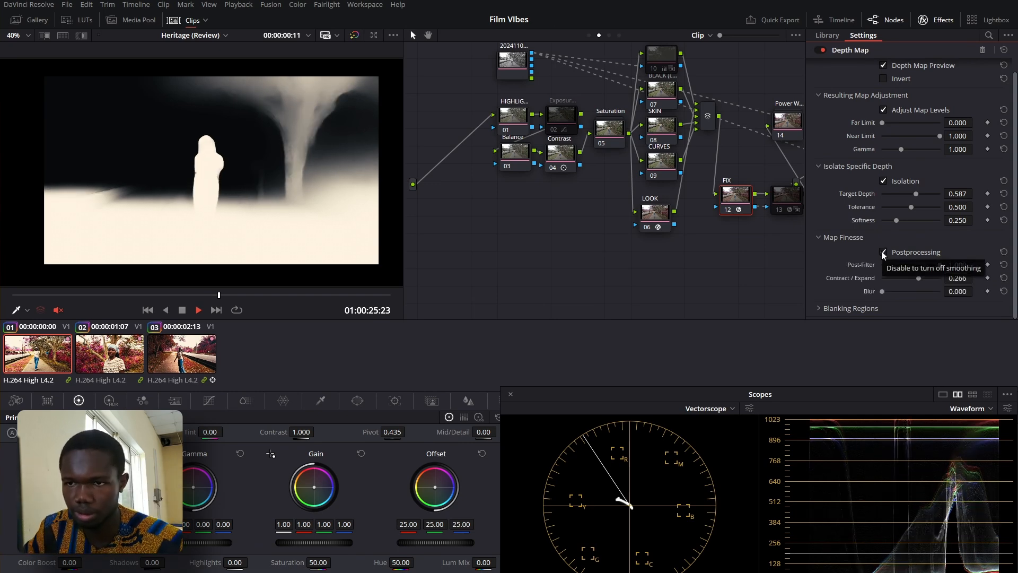
scroll(874, 78, "up", 1)
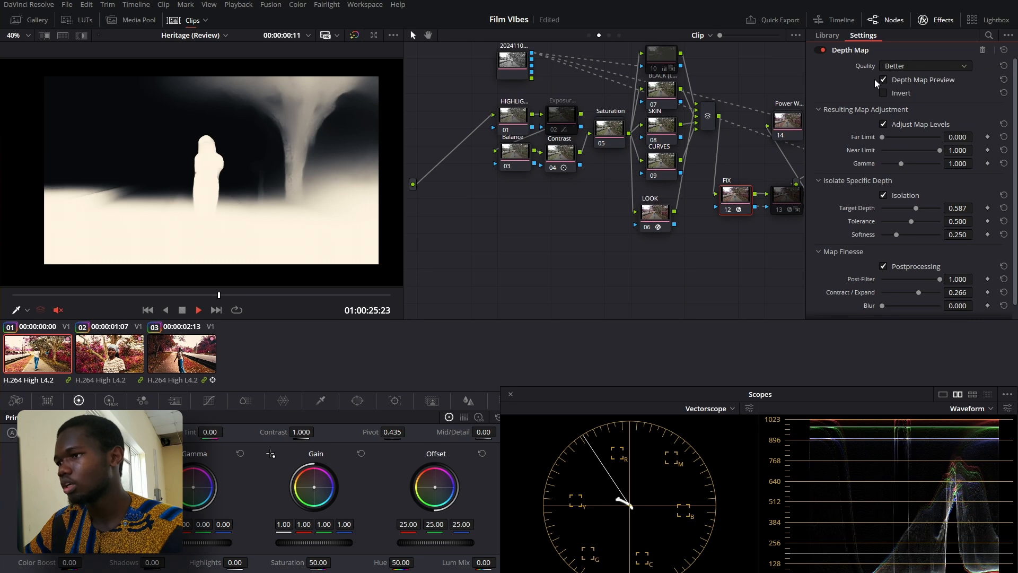
left_click(883, 80)
Fit the whole node graph in view and show the Defocus Background settings of the node after FIX
scroll(671, 235, "up", 3)
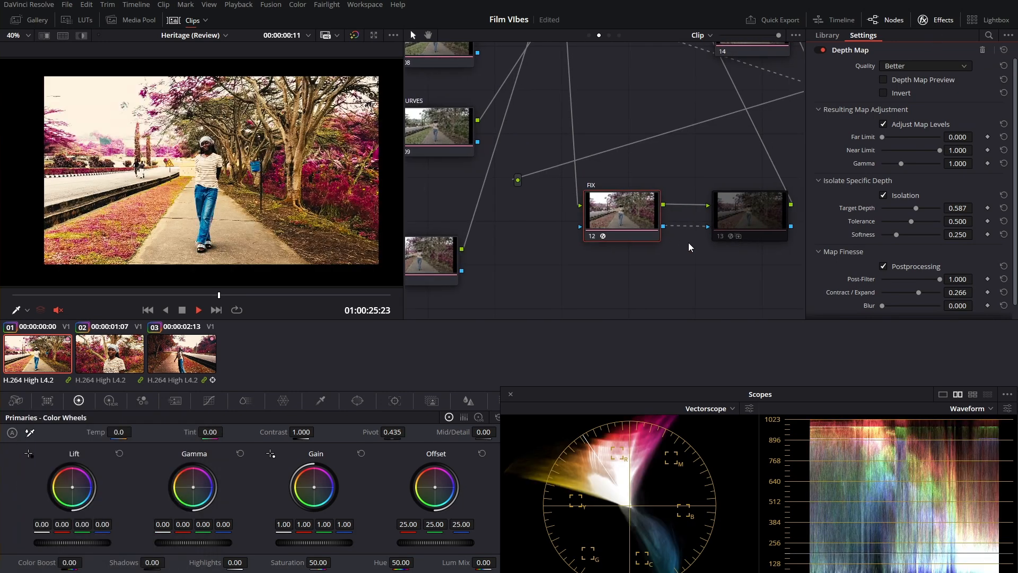
right_click(668, 256)
left_click(734, 334)
right_click(653, 236)
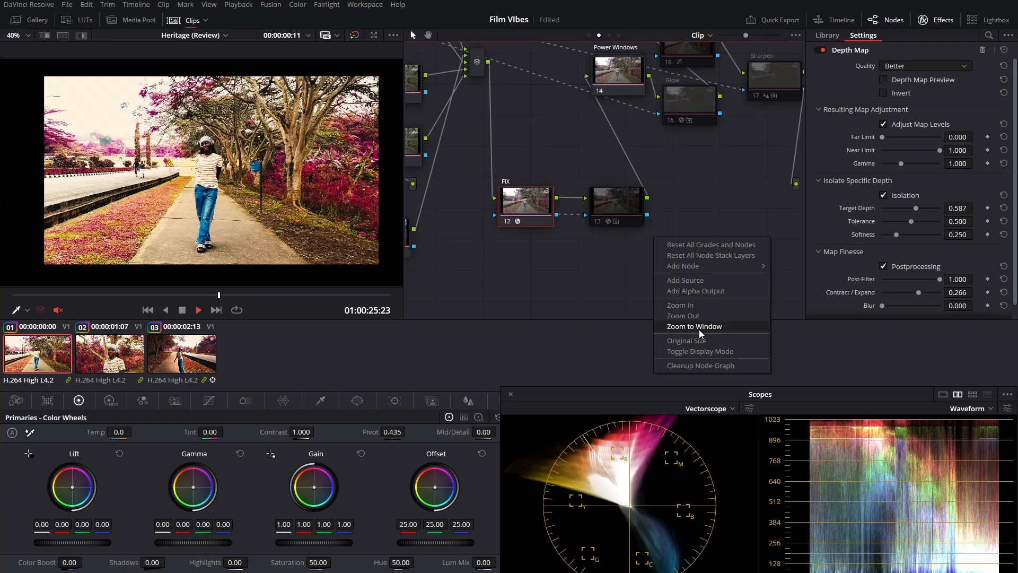
left_click(699, 329)
left_click(698, 240)
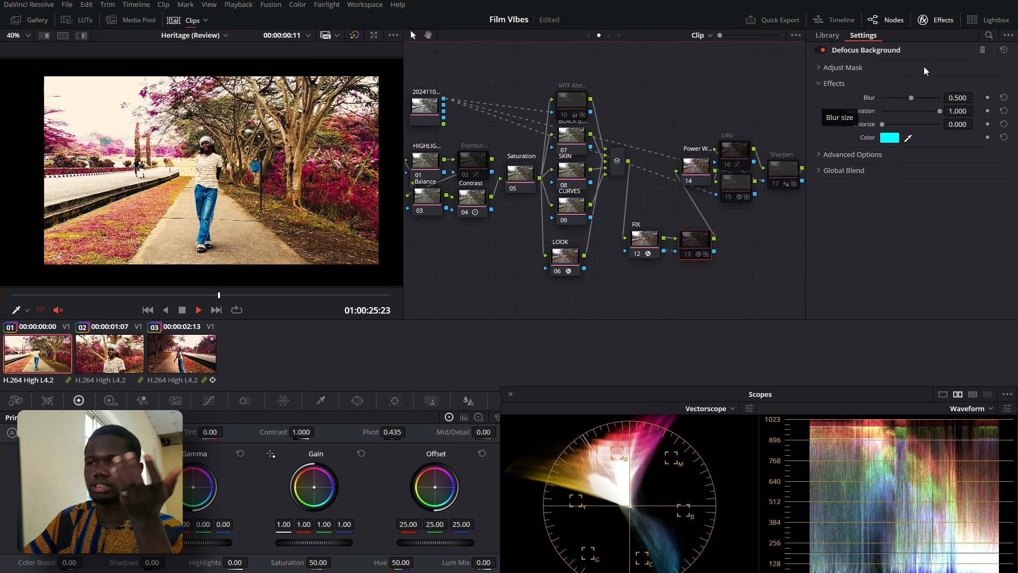
Search the effects library for "defo", clear the search, and view the Blur controls of the node after FIX
left_click(826, 36)
left_click(987, 36)
type("defo")
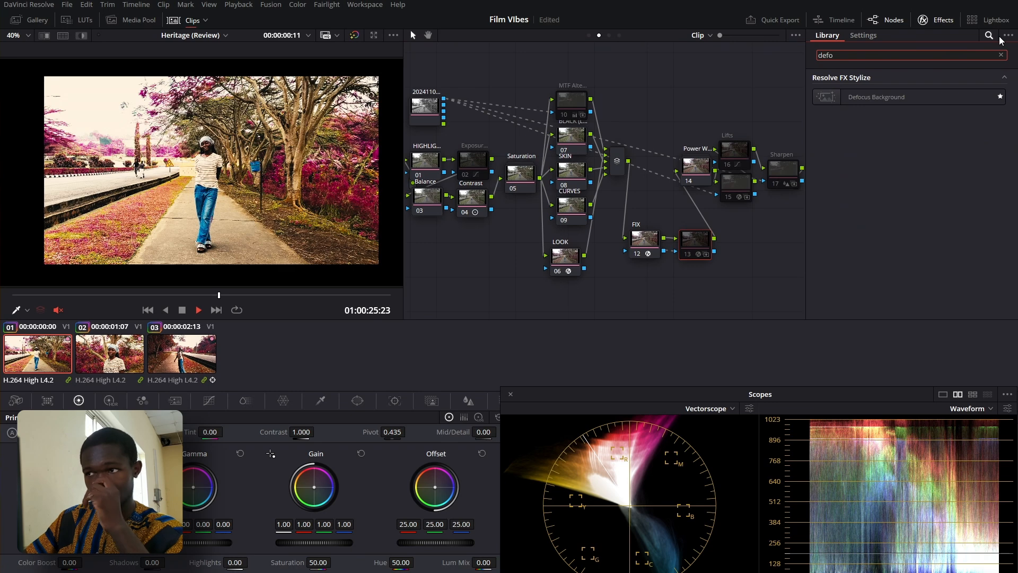
left_click(1001, 55)
left_click(776, 95)
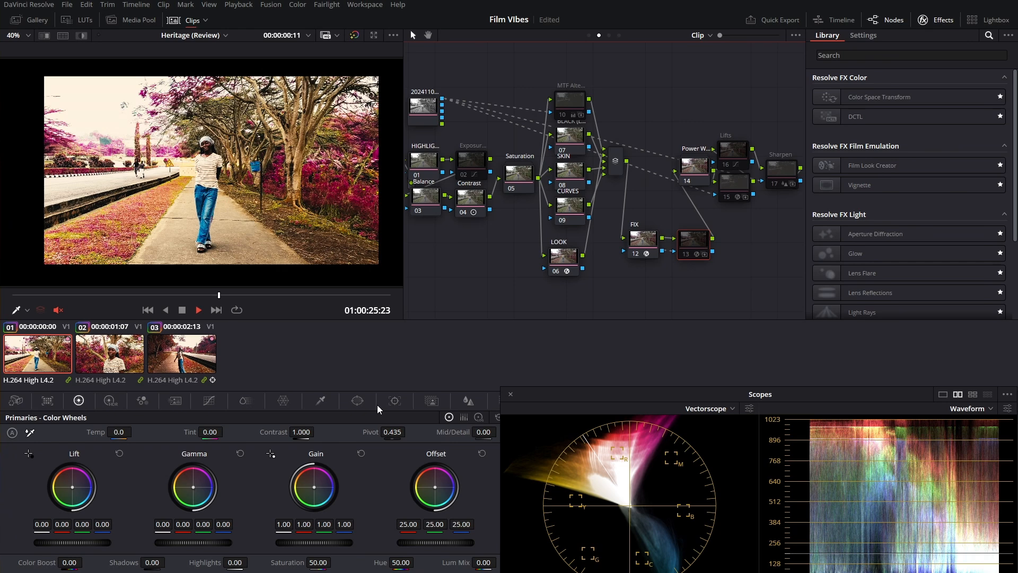
left_click(394, 401)
left_click(466, 401)
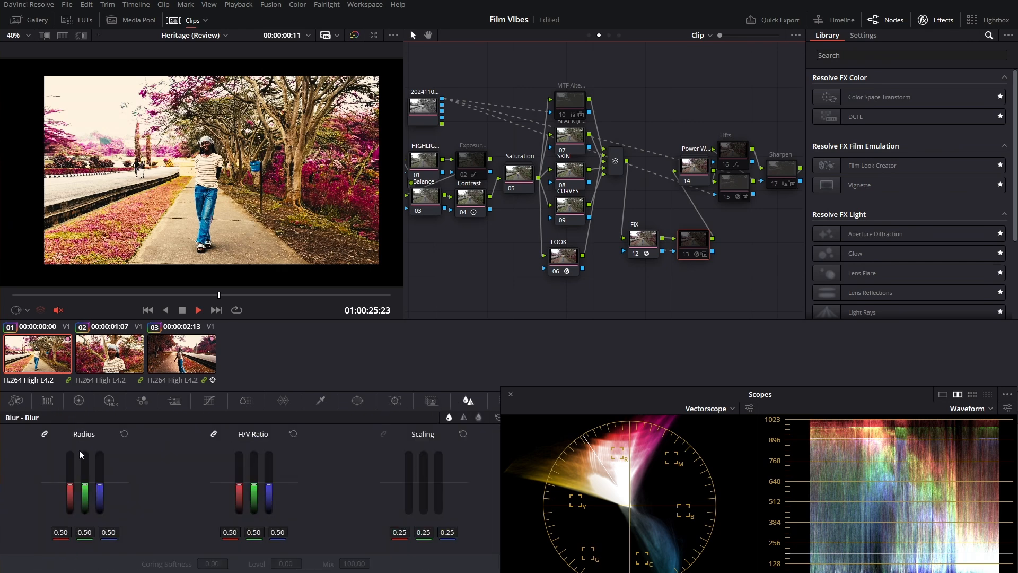
Enable the Defocus Background node and check its mask with Mask Preview, turning the preview off when done
key("ctrl+d")
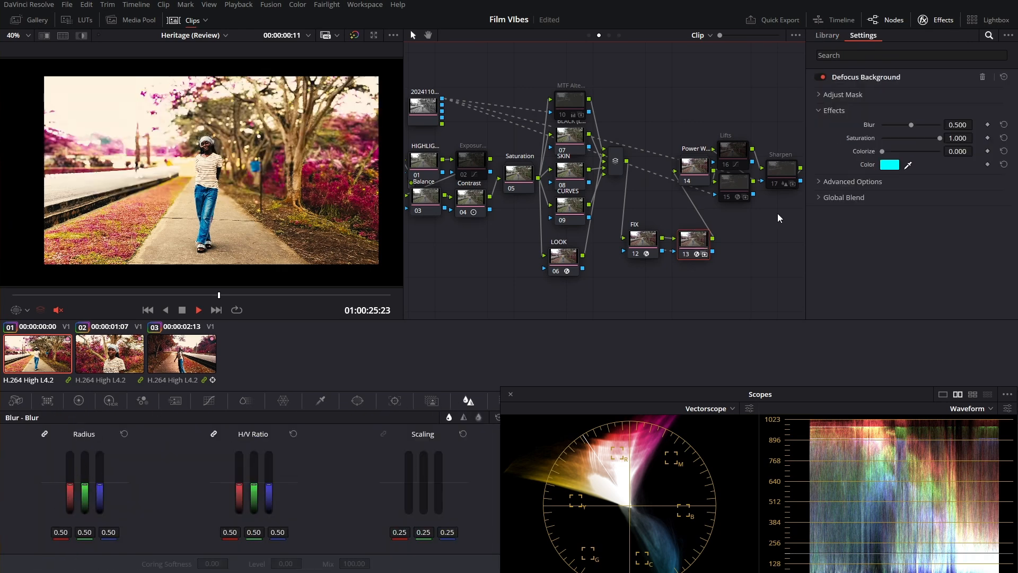
left_click(821, 95)
left_click(883, 109)
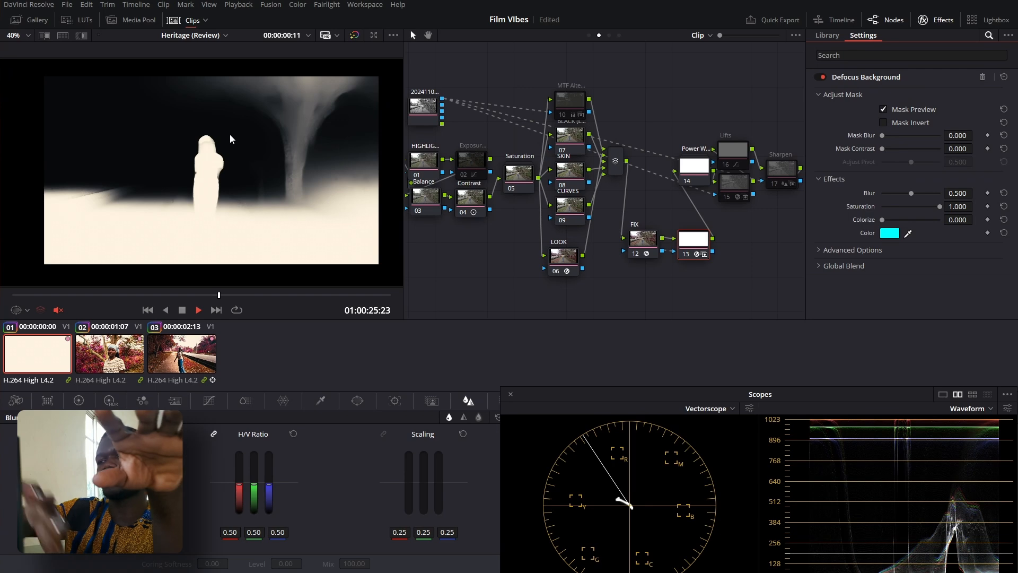
left_click_drag(748, 95, 745, 98)
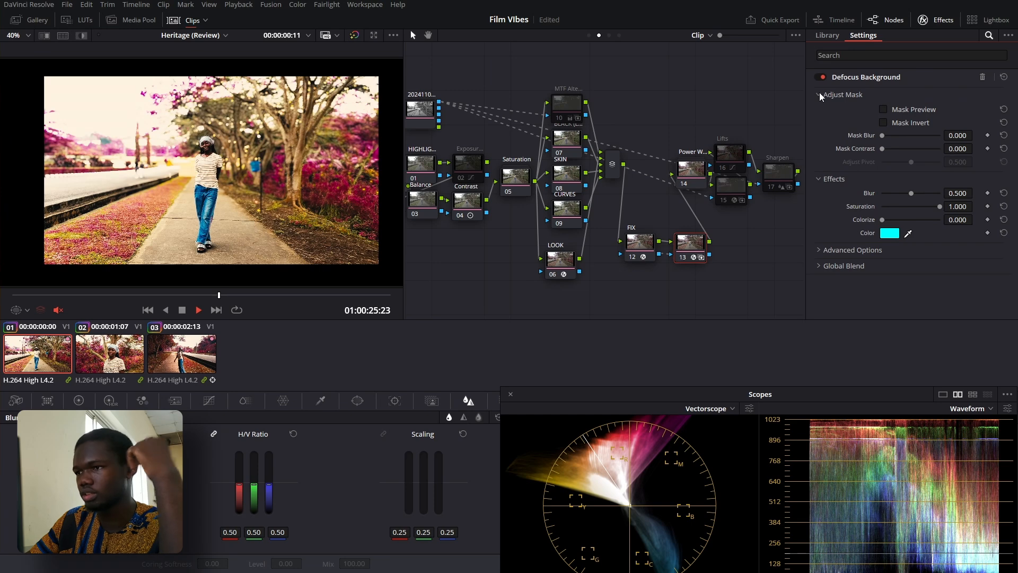
Try the background defocus at Blur 1.000, restore Blur to 0.500, and compare the subject with the node off and on
left_click(820, 94)
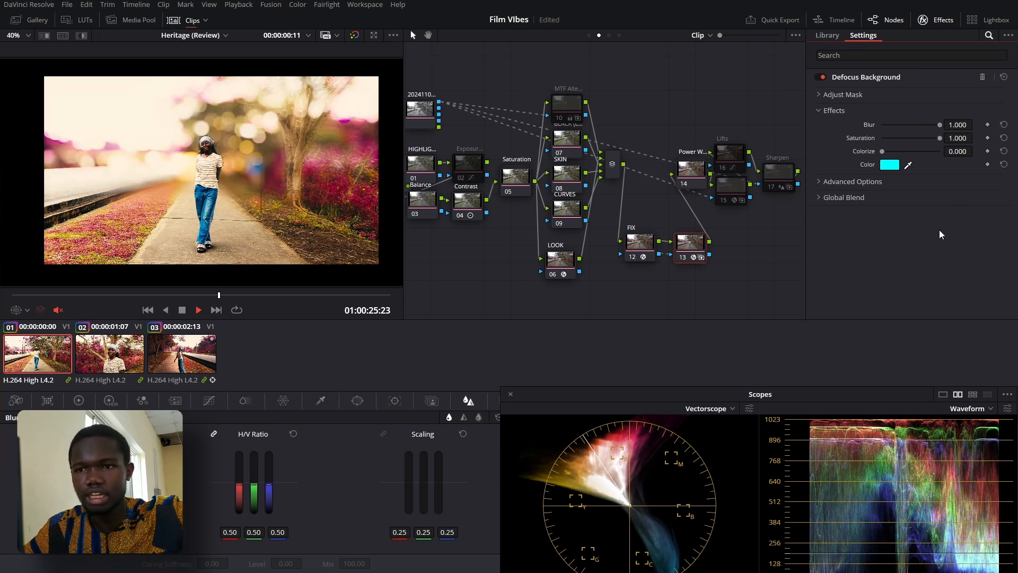
scroll(240, 159, "up", 5)
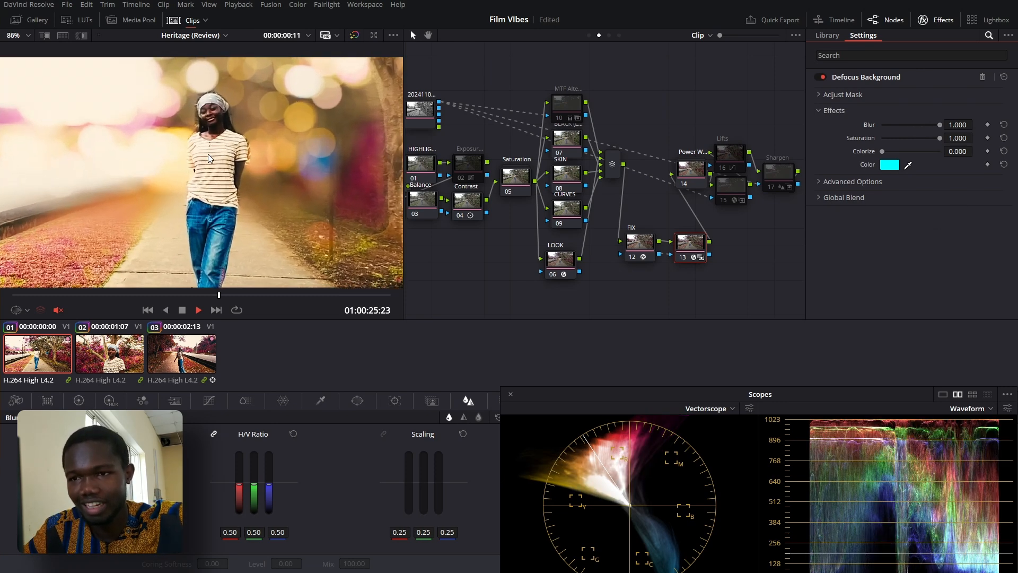
scroll(194, 97, "down", 2)
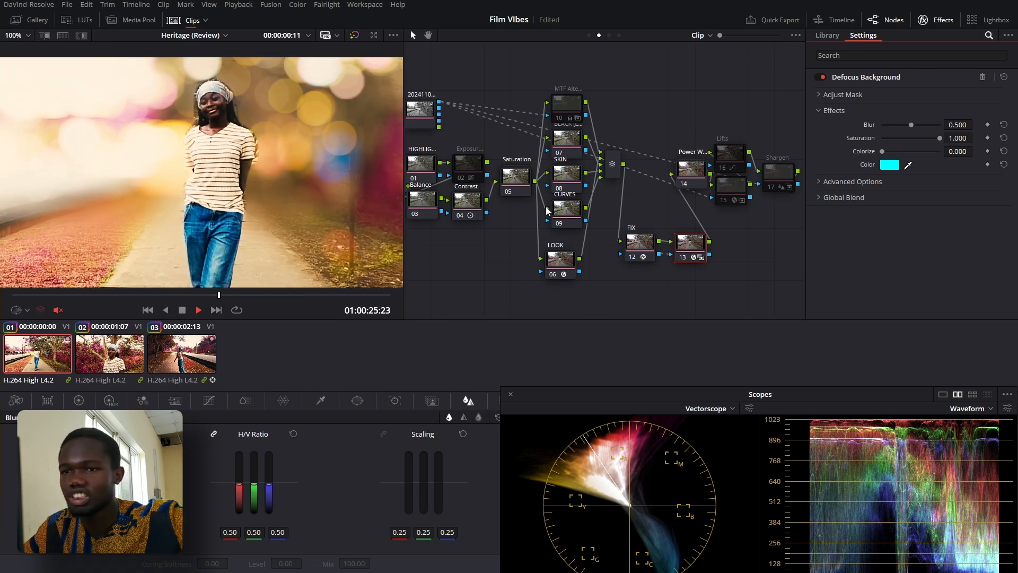
key("ctrl+d")
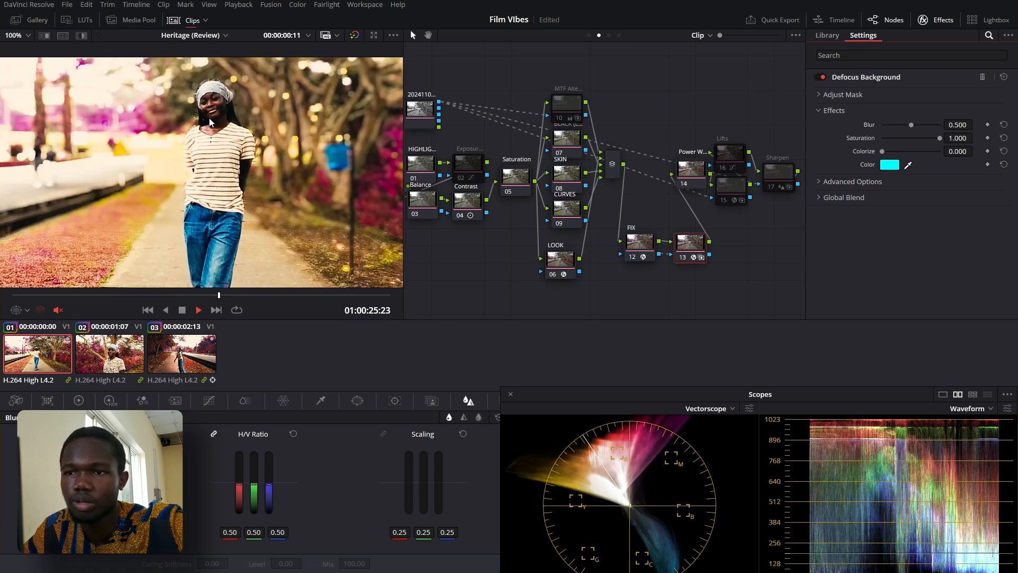
scroll(253, 123, "down", 3)
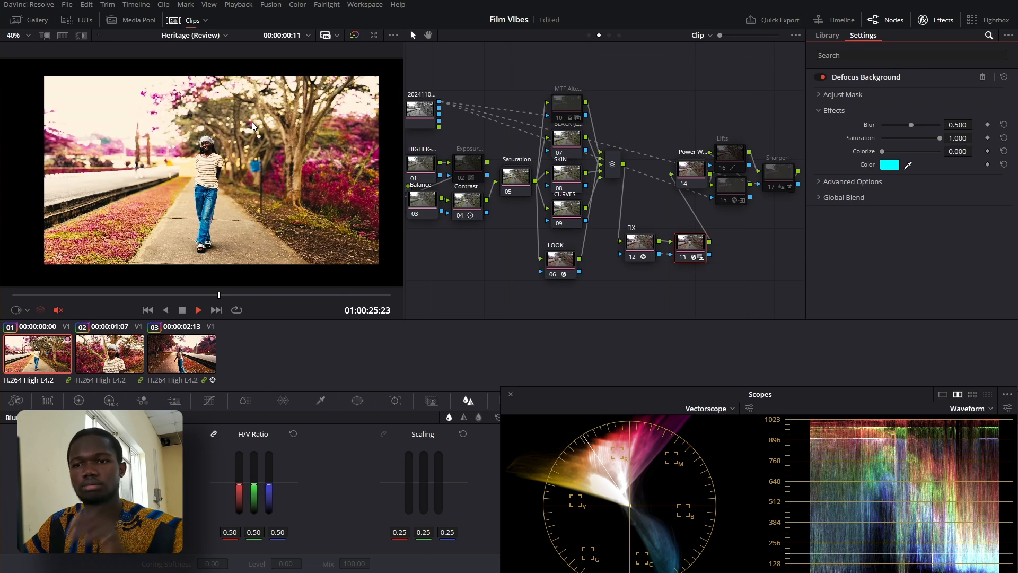
Check the subject up close, then try background Saturation 0.000 and Colorize 1.000, restoring Saturation to 1.000 and Colorize to 0.000
scroll(253, 126, "up", 5)
scroll(227, 118, "down", 1)
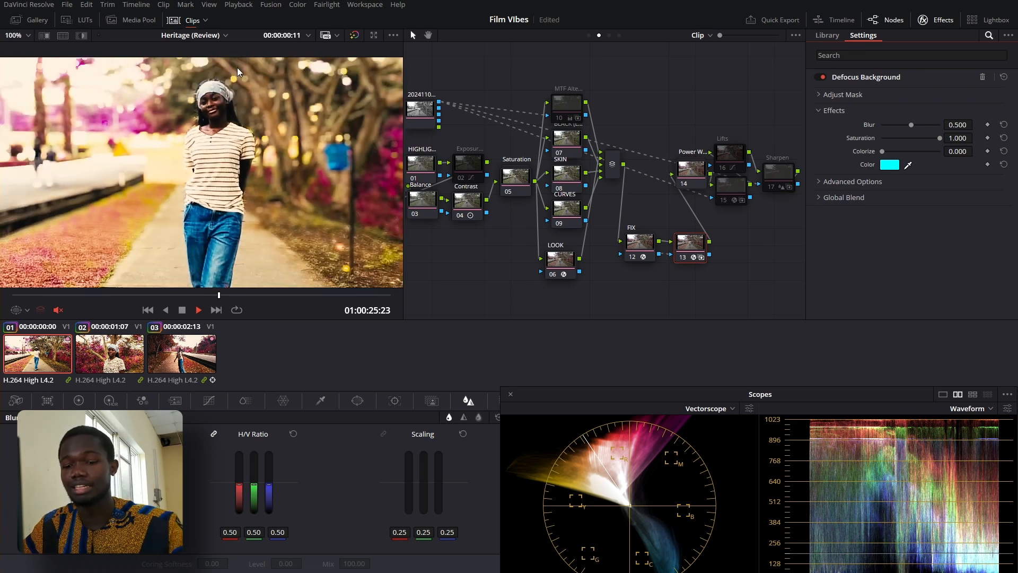
scroll(260, 134, "down", 3)
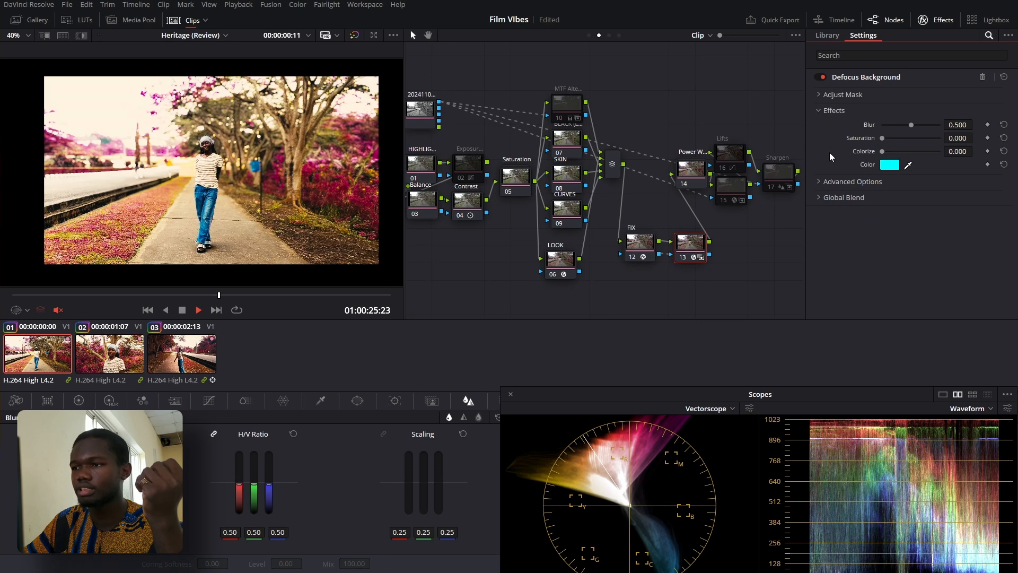
double_click(883, 139)
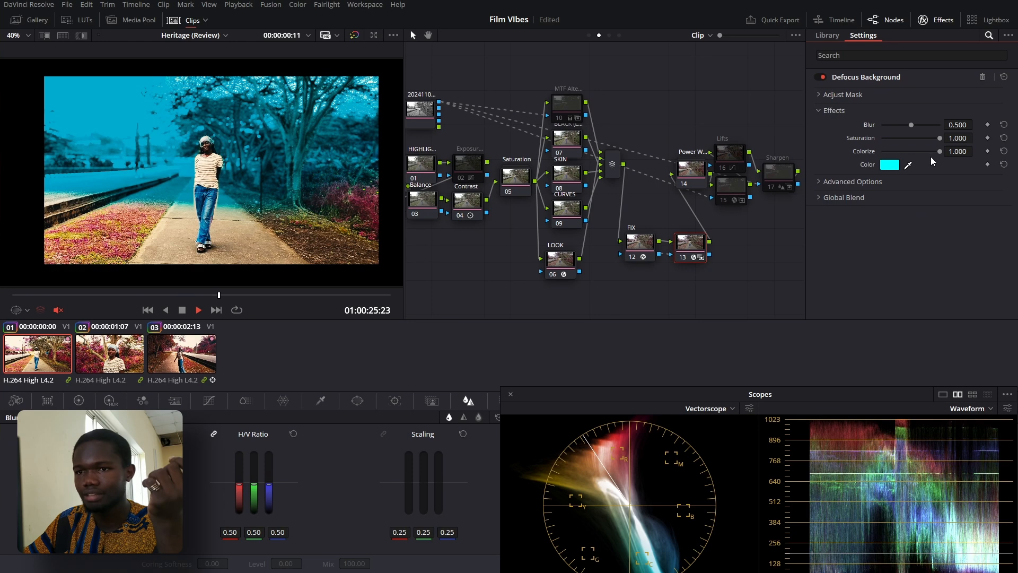
left_click_drag(843, 160, 610, 209)
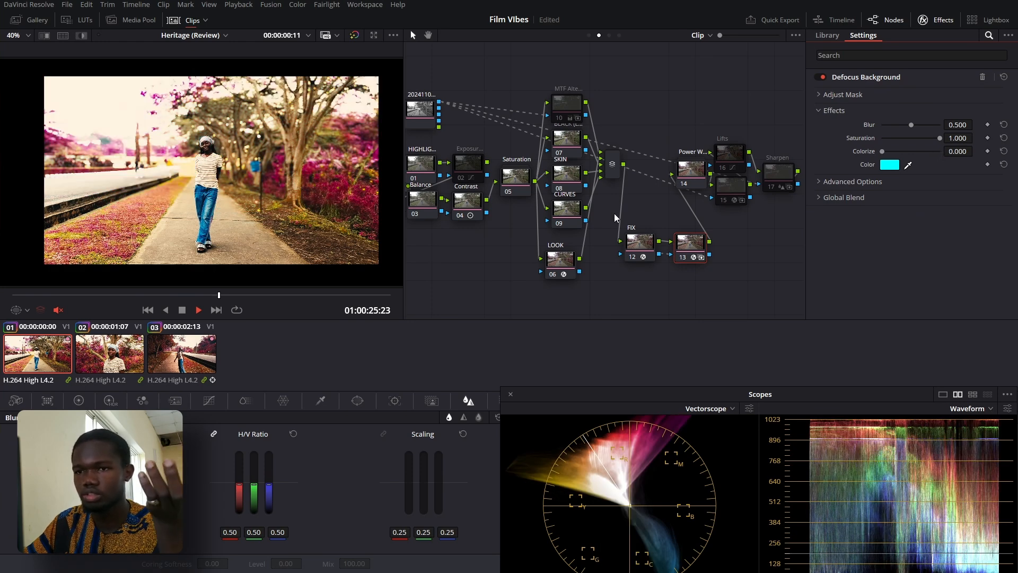
Show the Defocus Background advanced options, try the Gaussian blur type, and set the type back to Lens
left_click(820, 180)
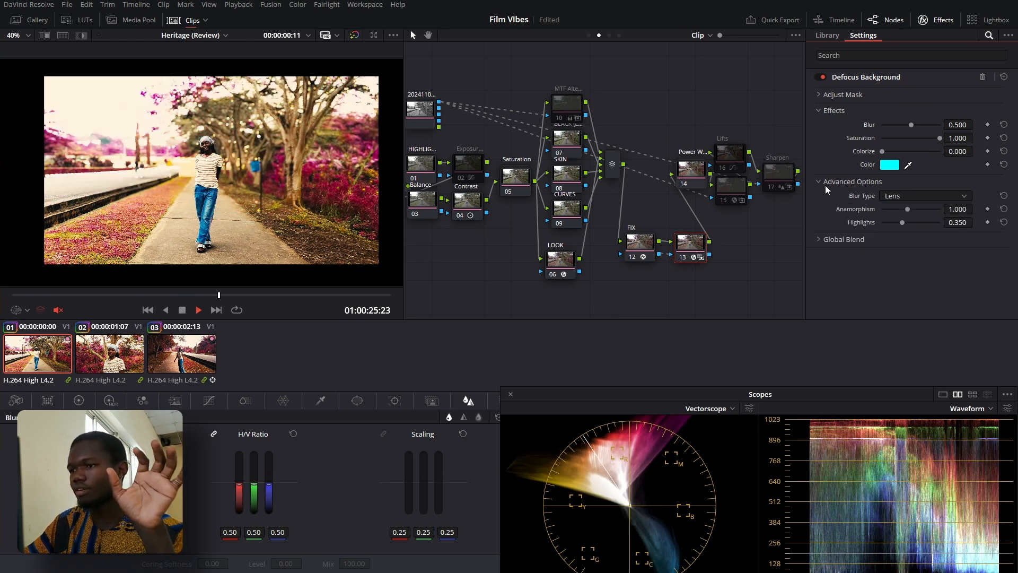
left_click(891, 196)
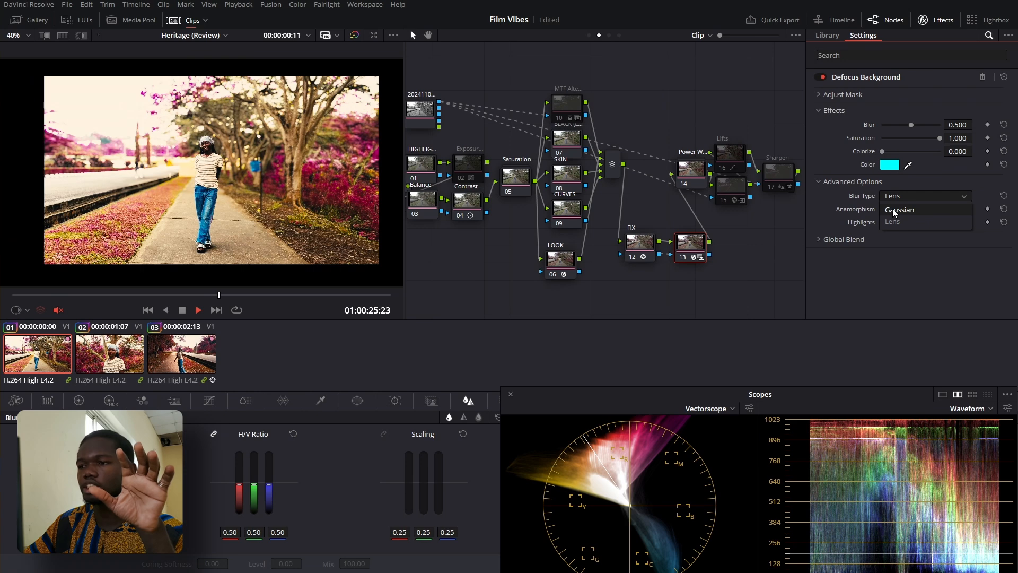
left_click(894, 211)
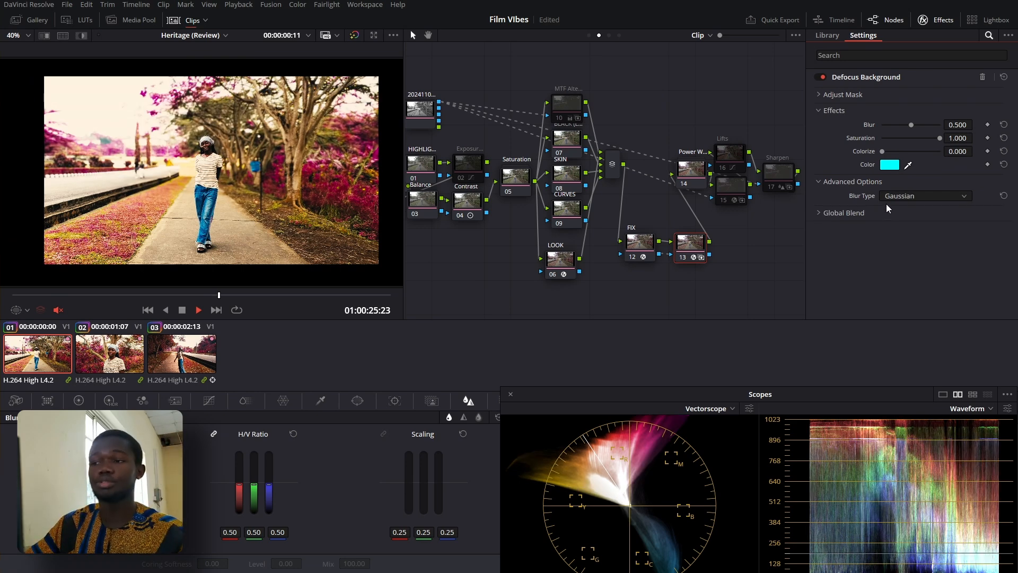
left_click(905, 195)
left_click(906, 221)
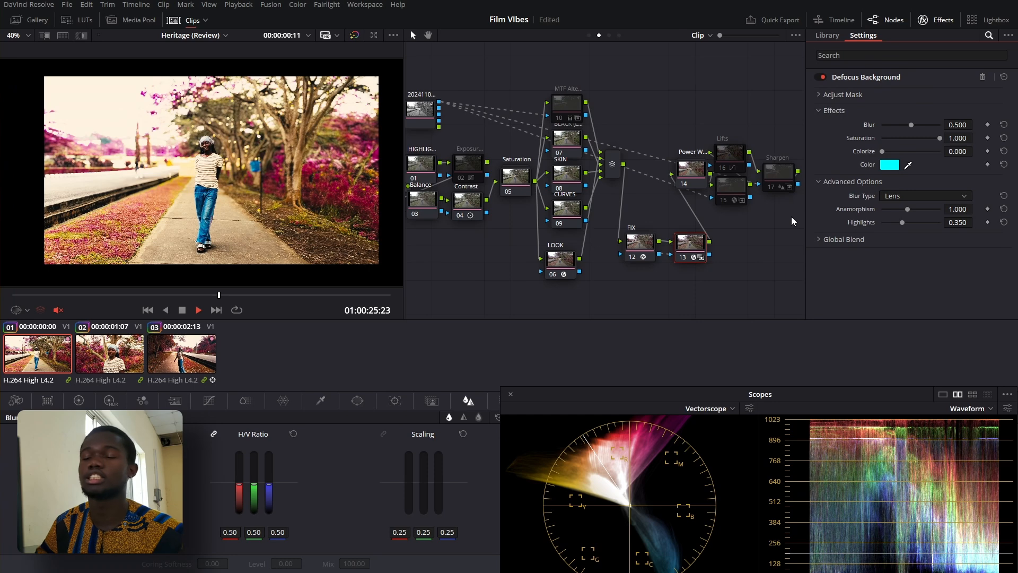
Review the second clip and compare its image with the LUT node of the Group Post-Clip graph off and on
left_click_drag(690, 316, 688, 316)
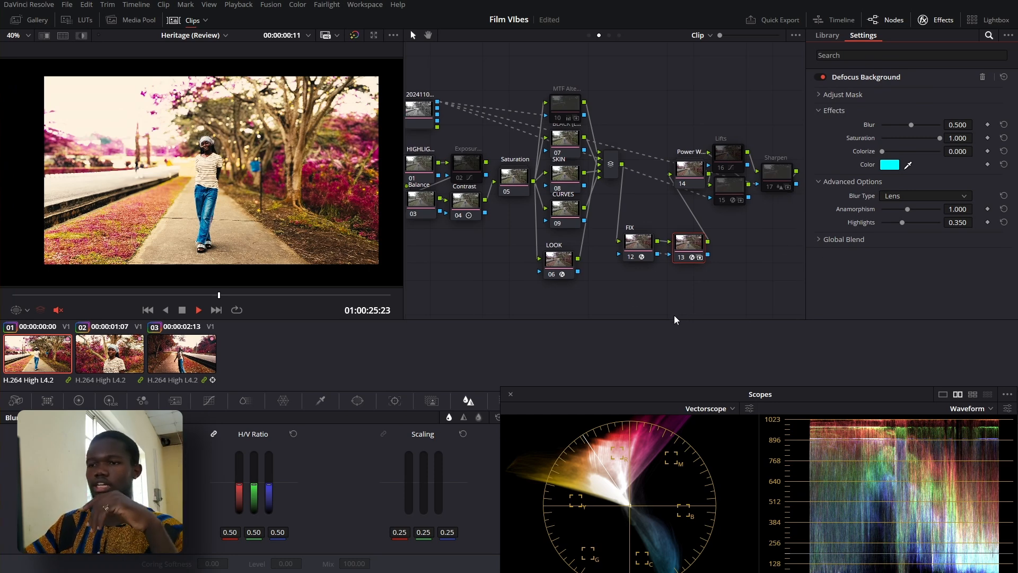
left_click_drag(160, 296, 238, 271)
key("shift+d")
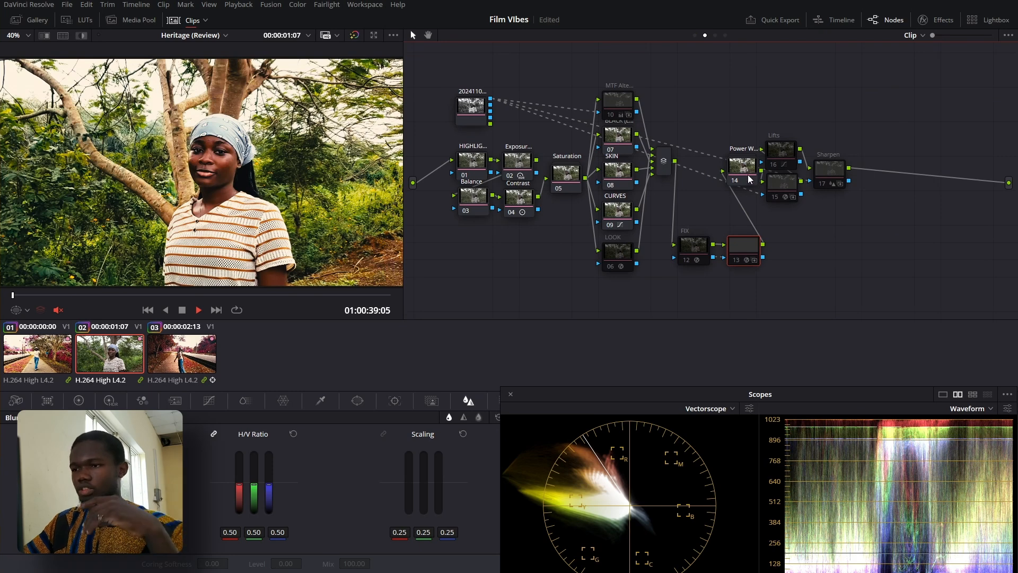
left_click(750, 179)
key("ctrl+d")
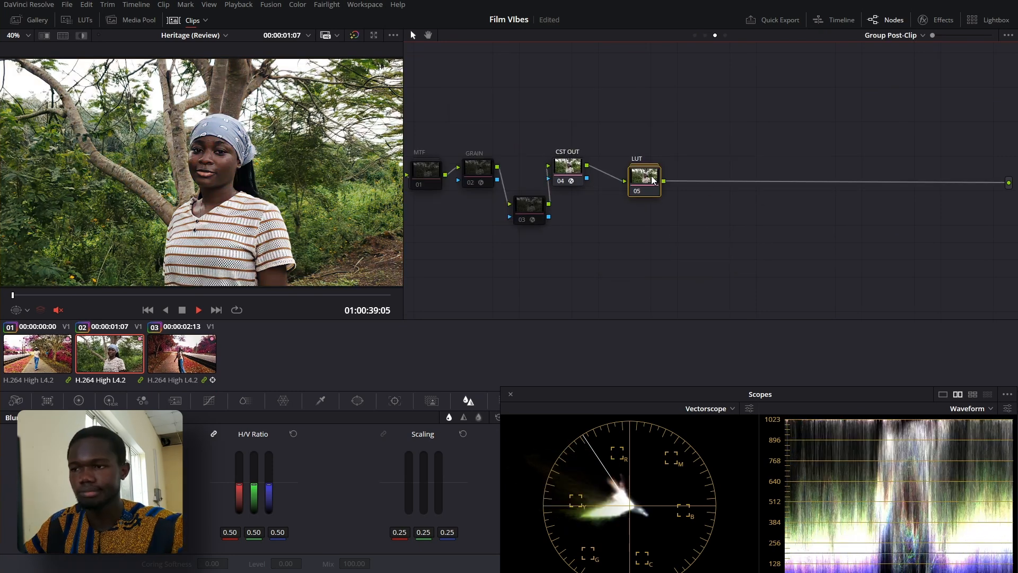
key("ctrl+d")
key("ctrl+d")
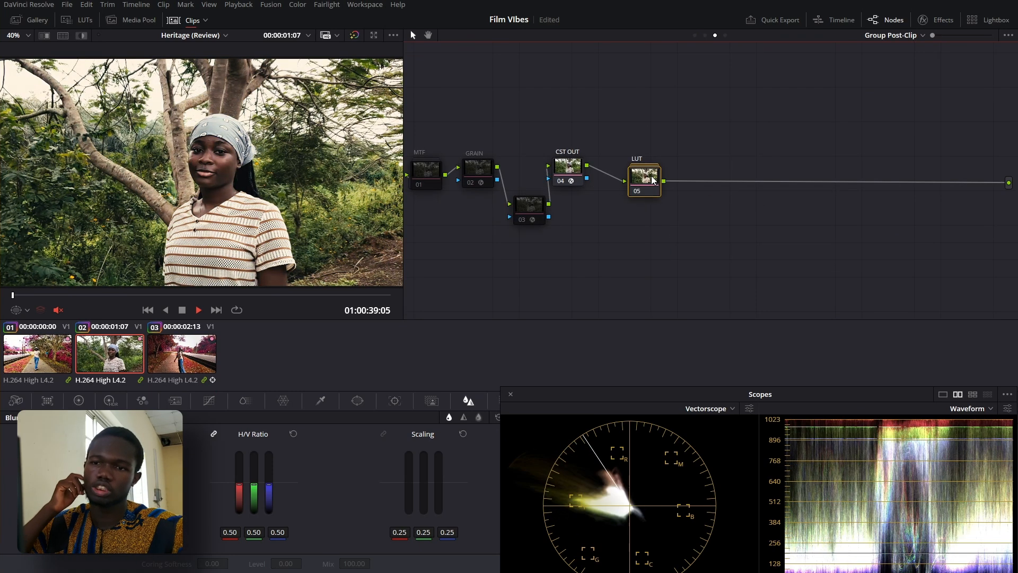
left_click_drag(675, 144, 708, 152)
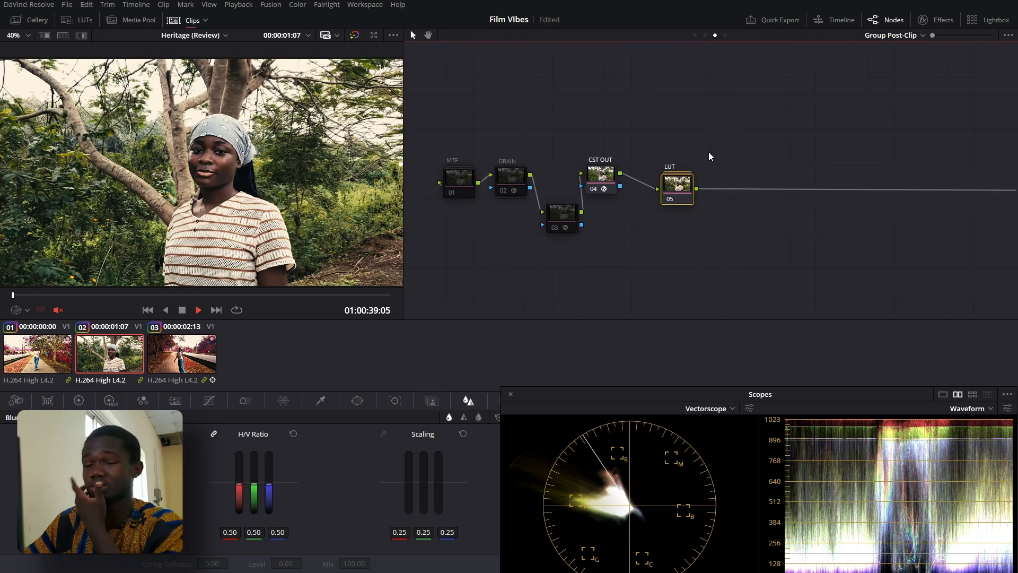
Reposition the Scopes window and compare the second clip with its grade bypassed and active in the Clip node graph
left_click(704, 35)
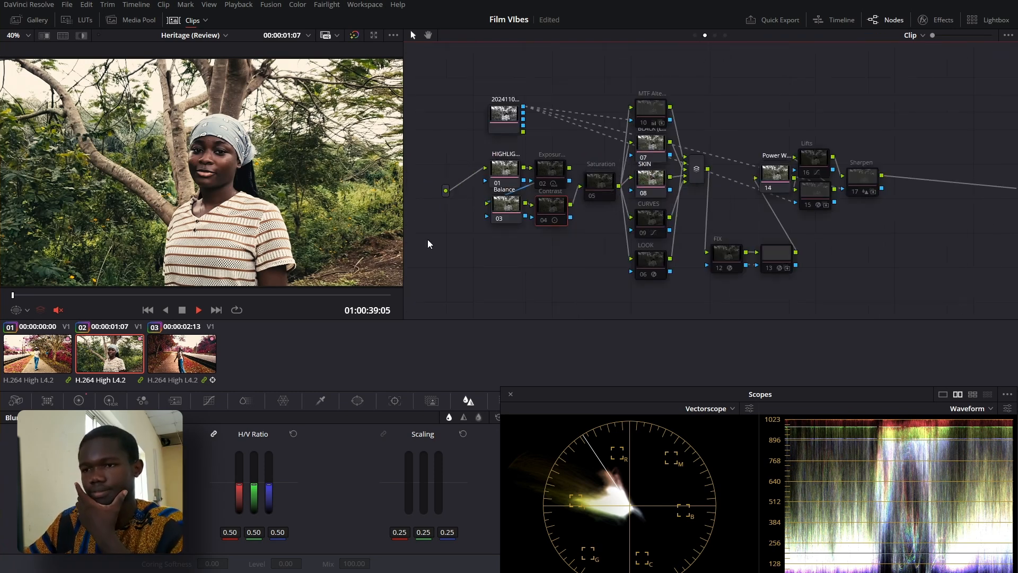
left_click_drag(857, 398, 828, 343)
key("shift+d")
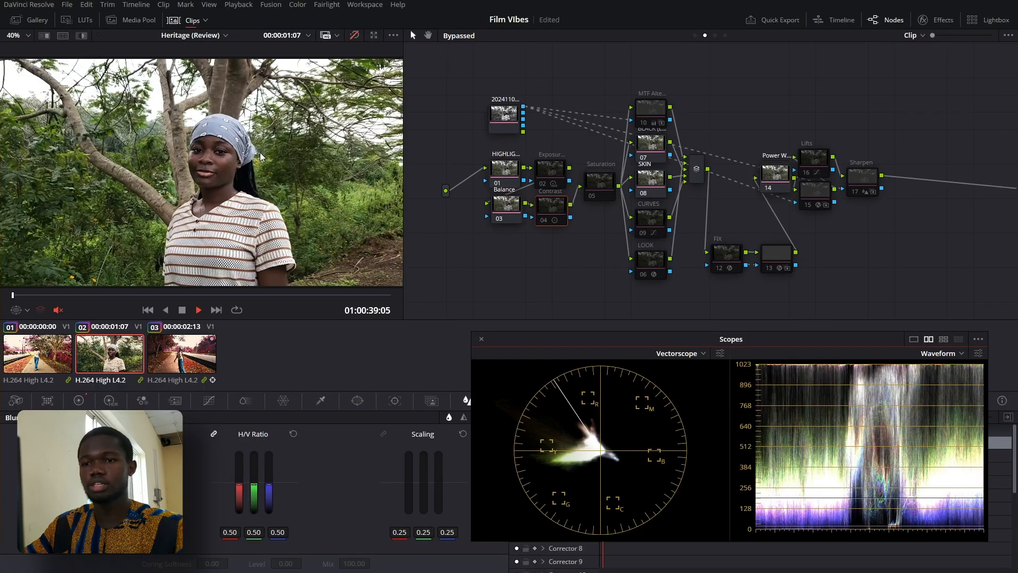
key("shift+d")
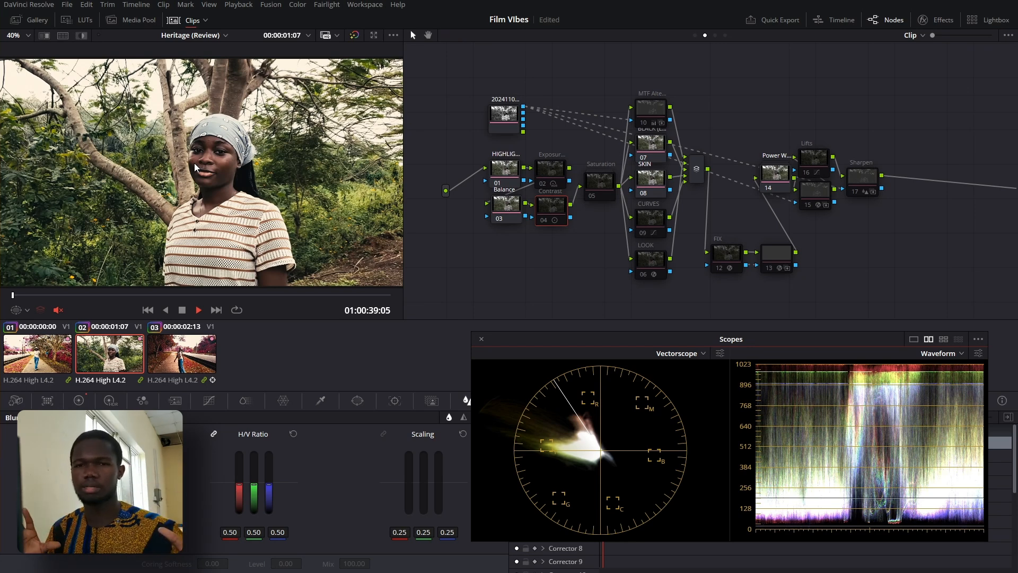
Enable the Contrast and Exposure nodes on the second clip, comparing each one off and on
left_click(553, 207)
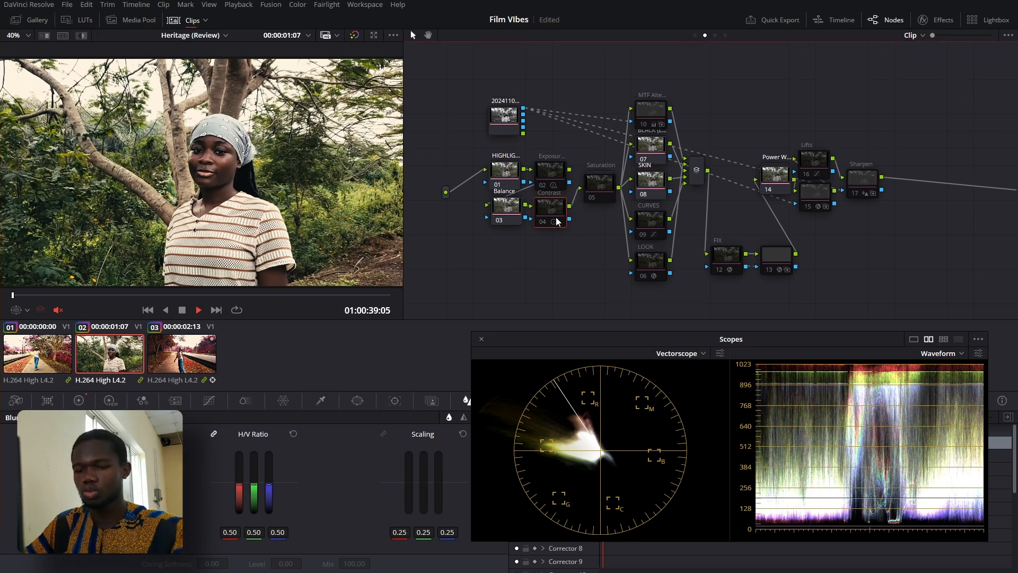
key("ctrl+d")
key("ctrl+d")
key("ctrl+d")
left_click(551, 177)
key("ctrl+d")
key("ctrl+d")
key("shift+d")
key("shift+d")
left_click(553, 211)
key("ctrl+d")
key("ctrl+d")
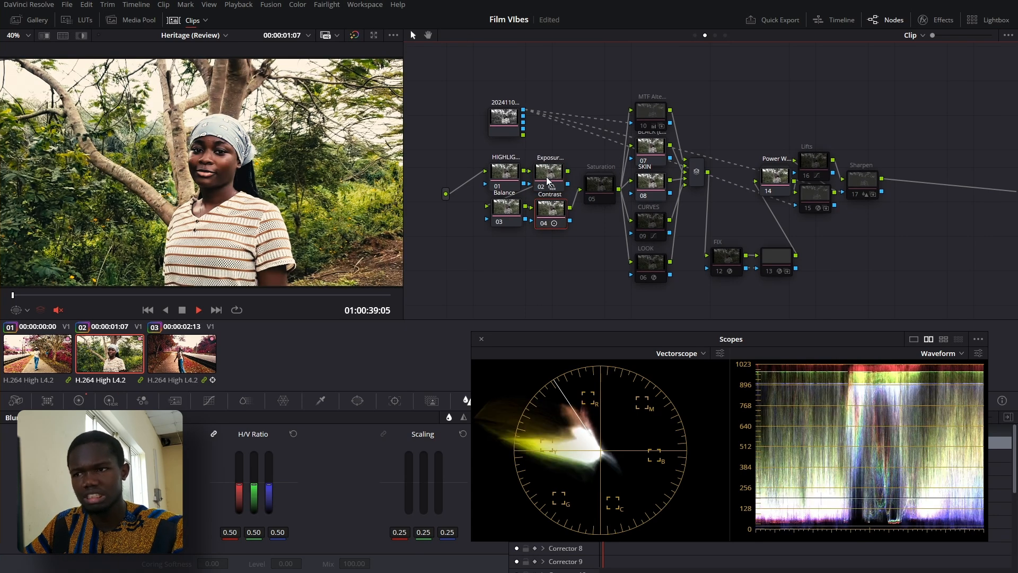
Compare the second clip's colors with the Saturation node off and on
left_click(594, 195)
key("ctrl+d")
key("ctrl+d")
key("ctrl+d")
key("ctrl+d")
key("ctrl+d")
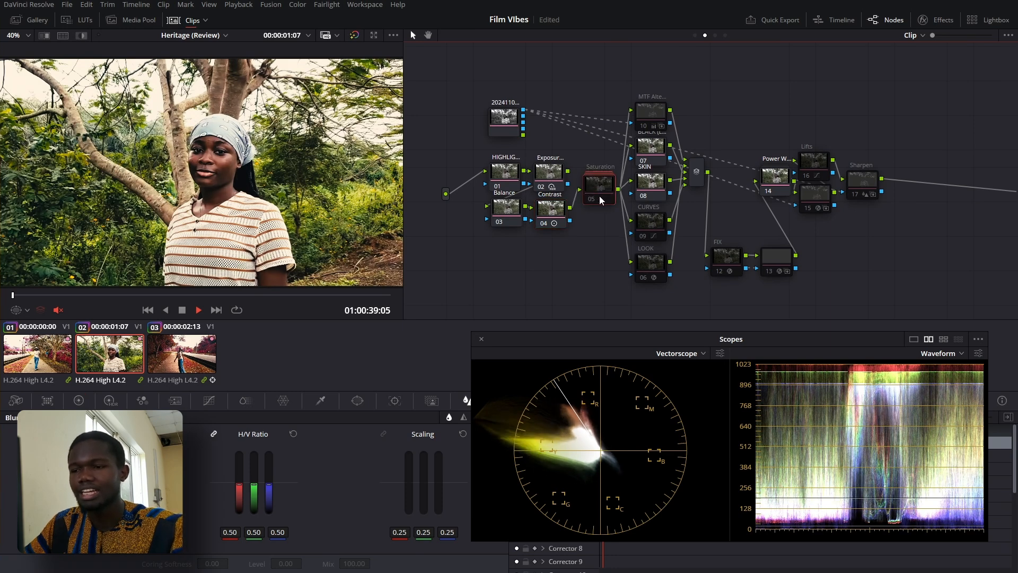
key("ctrl+d")
key("ctrl+d")
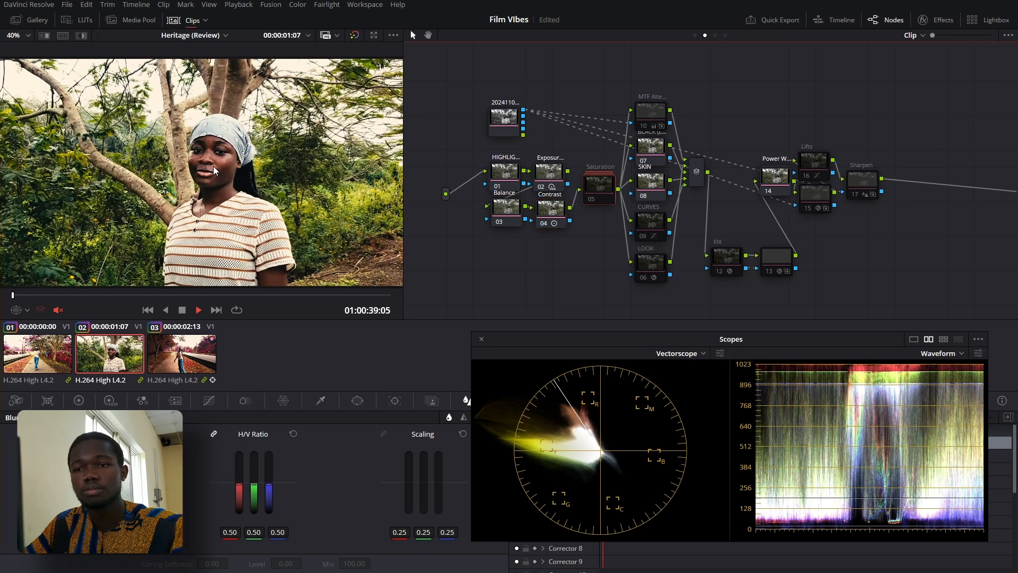
Open the Saturation compound node and examine the Color Space and Channels options of the HSV SAT node
double_click(596, 185)
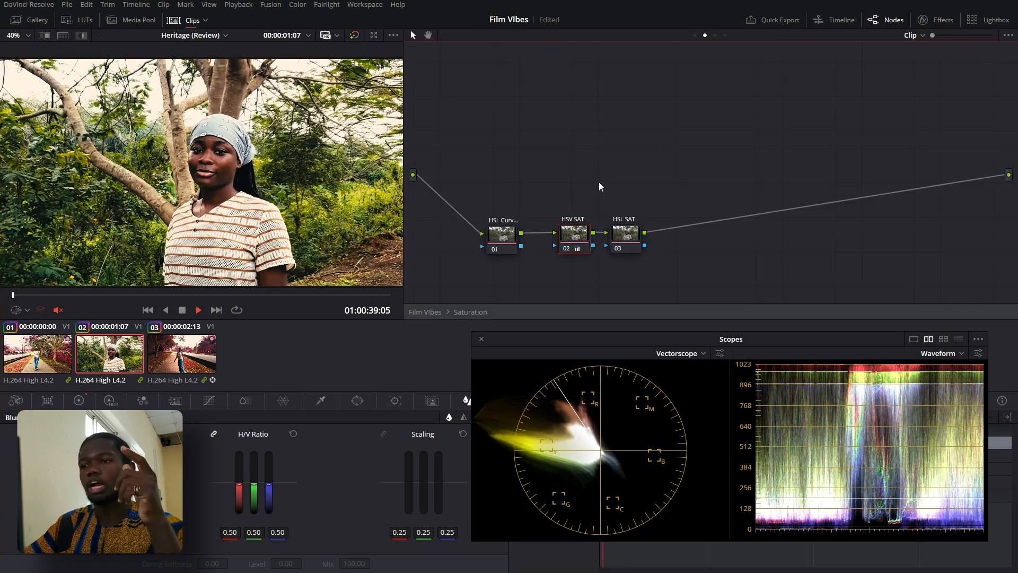
right_click(576, 231)
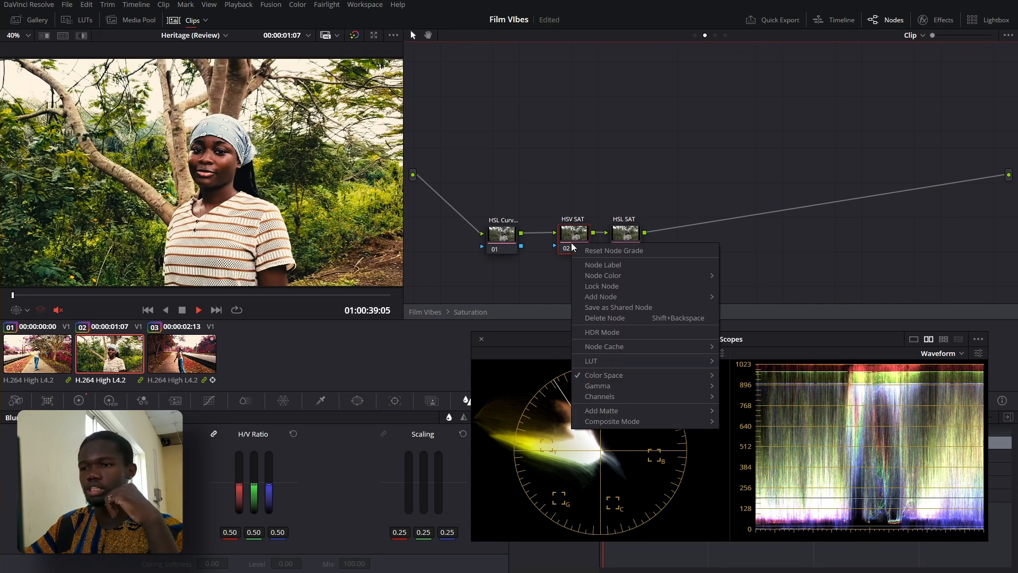
mouse_move(654, 374)
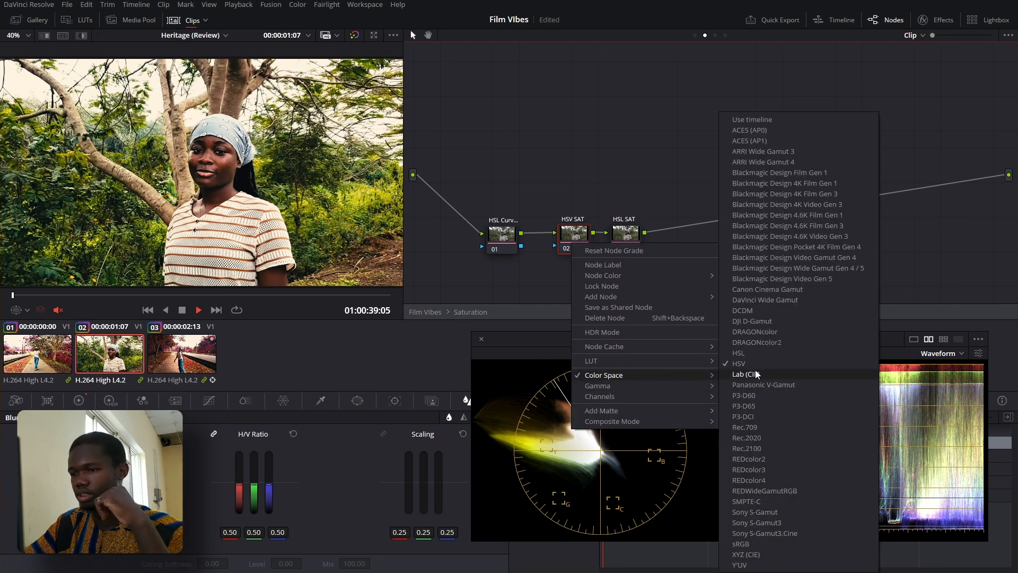
mouse_move(685, 397)
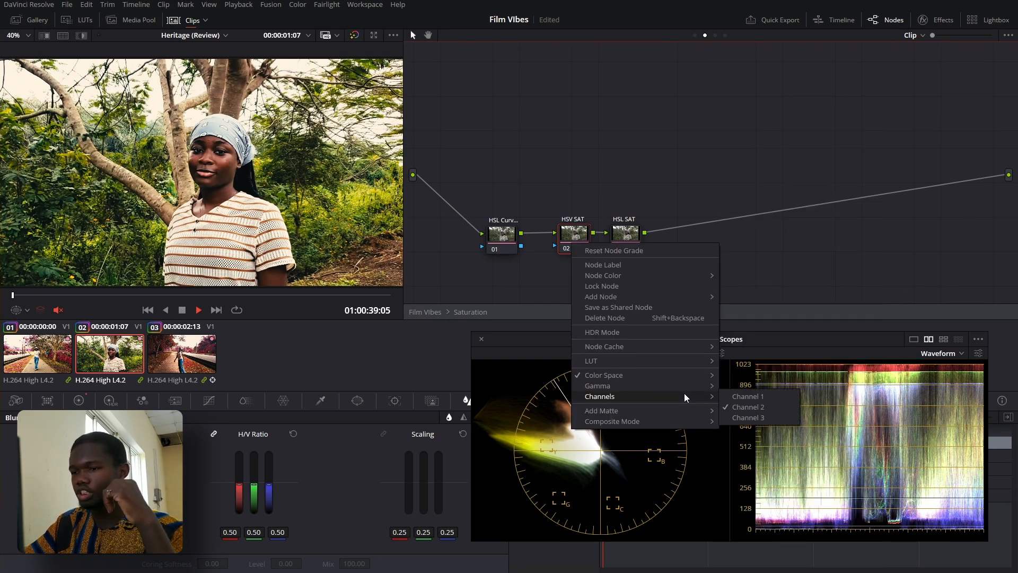
left_click(740, 416)
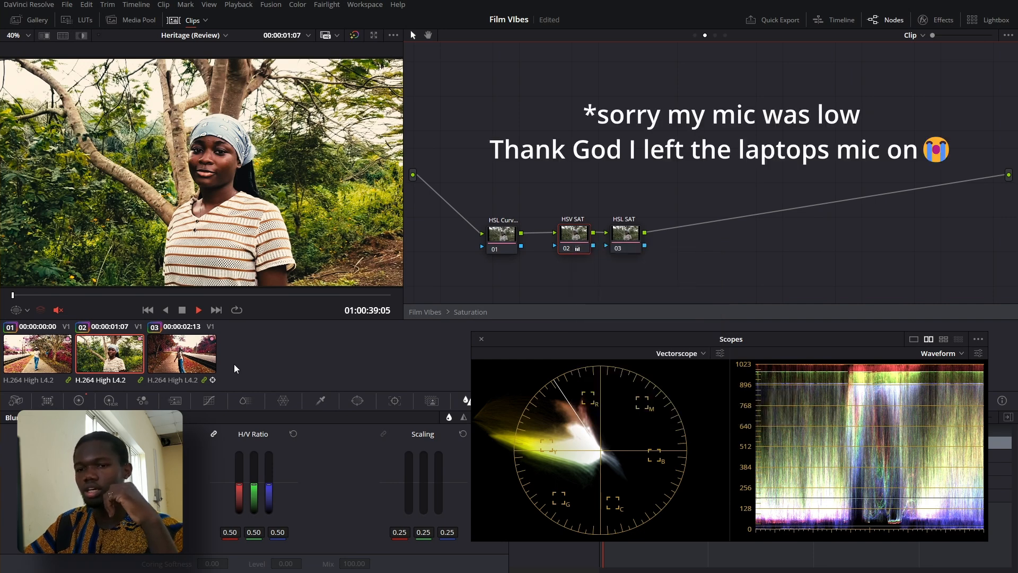
Adjust the HSV SAT node's Gamma in the primary color wheels, then reset Gamma to its default
left_click(78, 400)
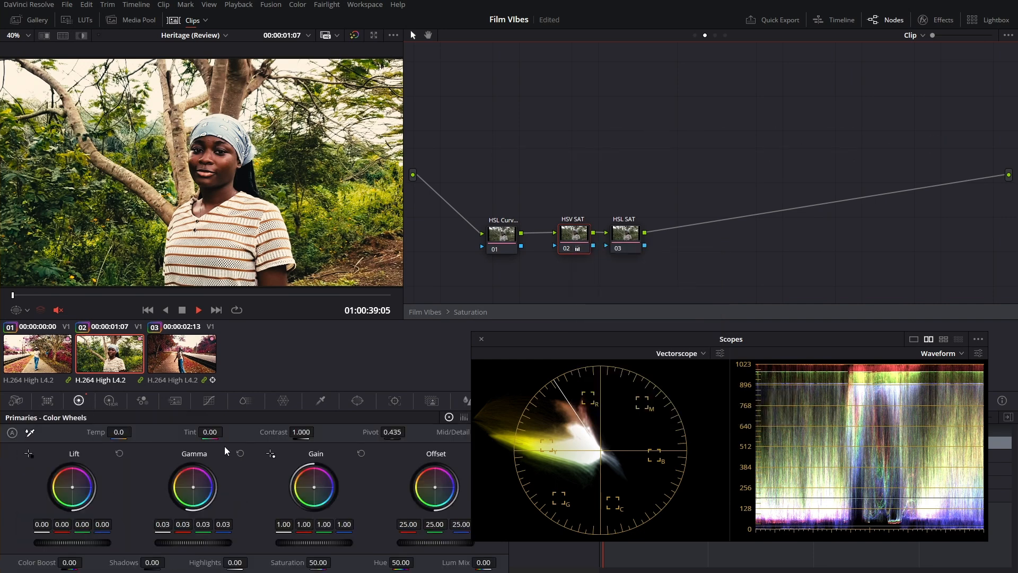
mouse_move(193, 542)
left_mouse_down()
mouse_move(184, 542)
mouse_move(231, 542)
mouse_move(183, 542)
mouse_move(208, 542)
left_mouse_up()
left_click(241, 453)
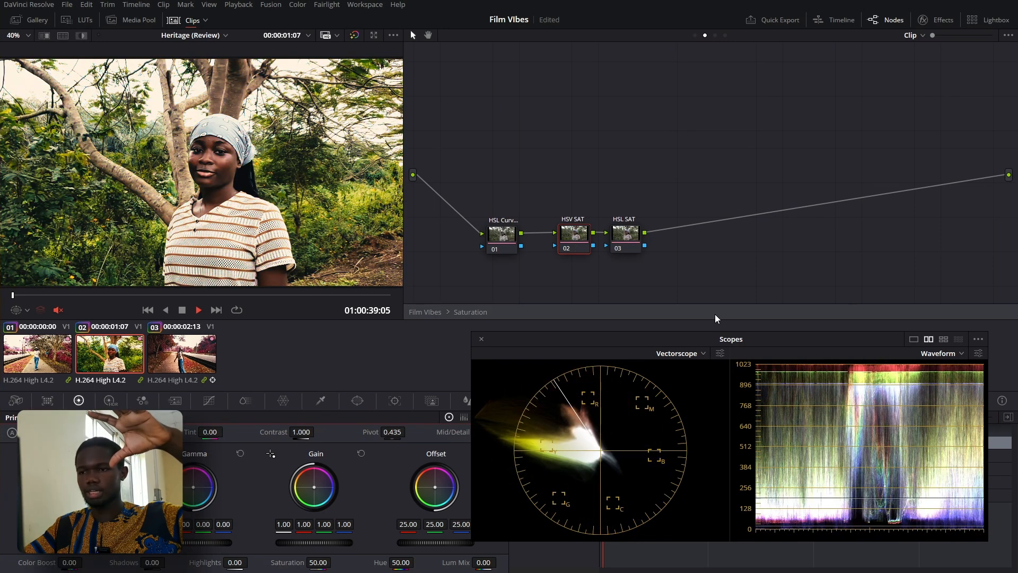
Add a serial node after HSL SAT and try raising its Saturation to 99.20
left_click(628, 241)
key("alt+s")
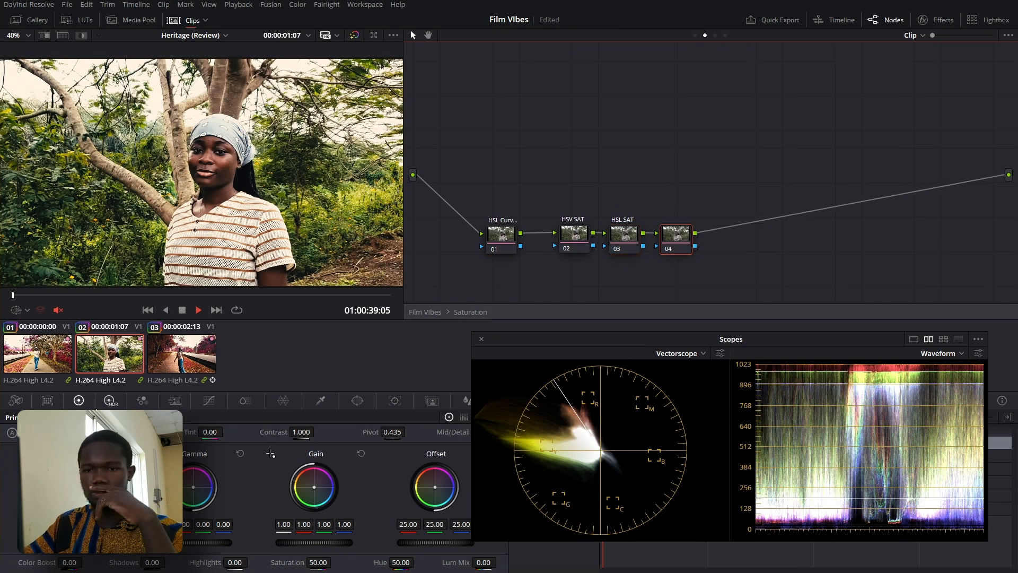
left_click_drag(277, 562, 334, 561)
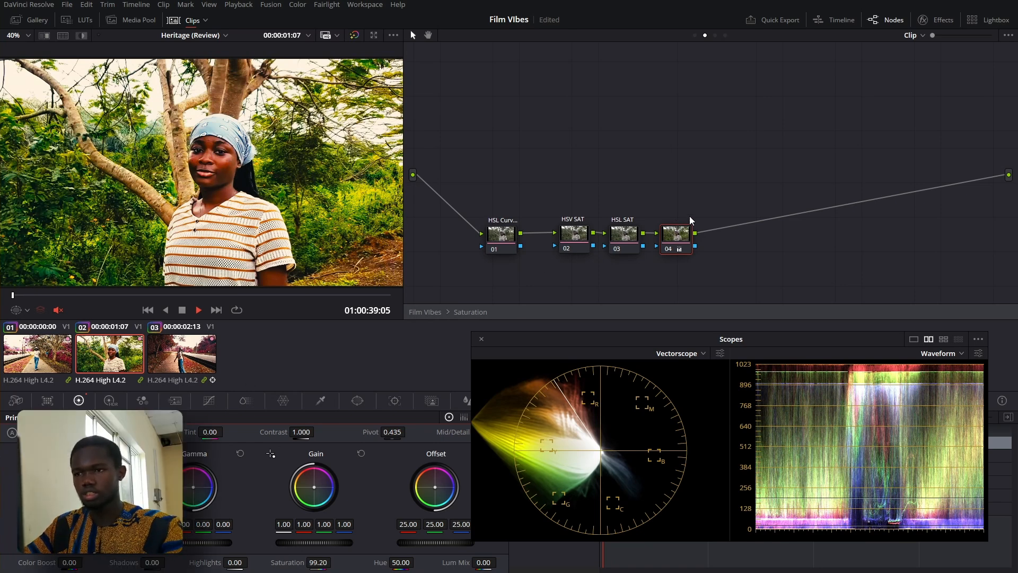
Enable the LOOK node in the clip's main graph, comparing the foliage with it off and on
left_click(626, 236)
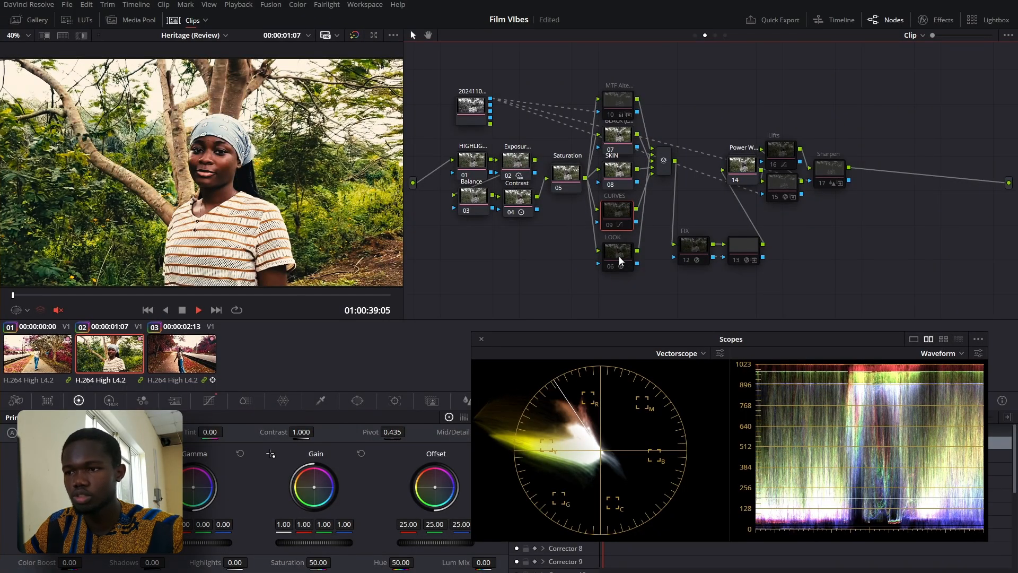
key("ctrl+d")
key("ctrl+d")
key("ctrl+d")
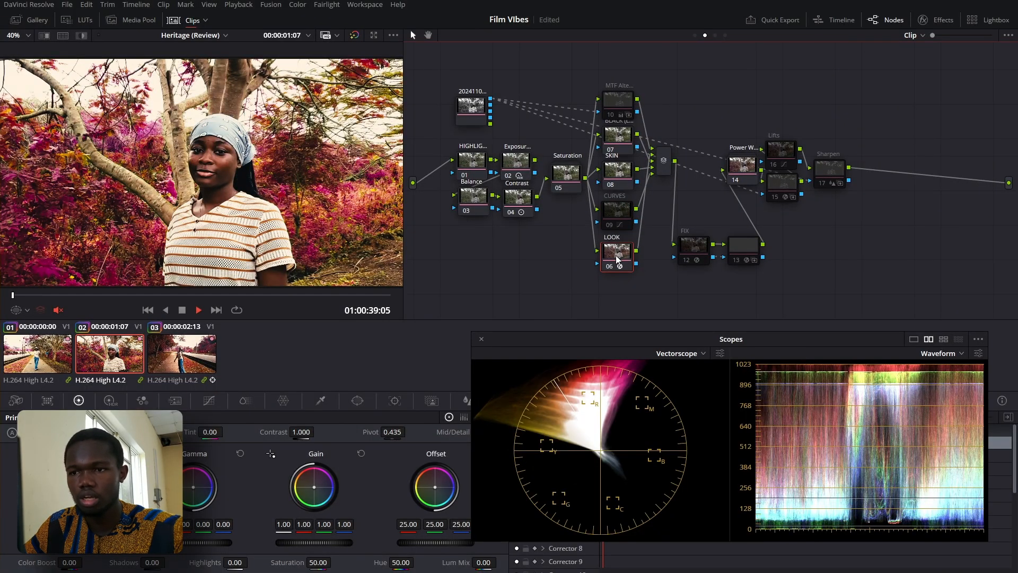
key("ctrl+d")
key("ctrl+d")
key("ctrl+d")
key("ctrl+d")
key("ctrl+d")
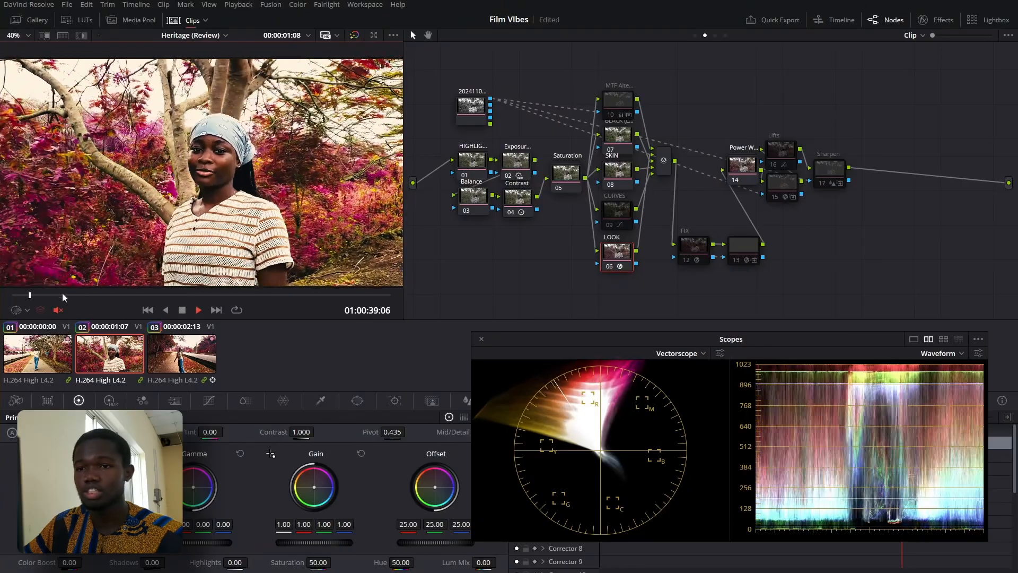
Scrub the second clip to 01:00:40:10 and inspect the subject's face up close
left_click_drag(62, 294, 215, 297)
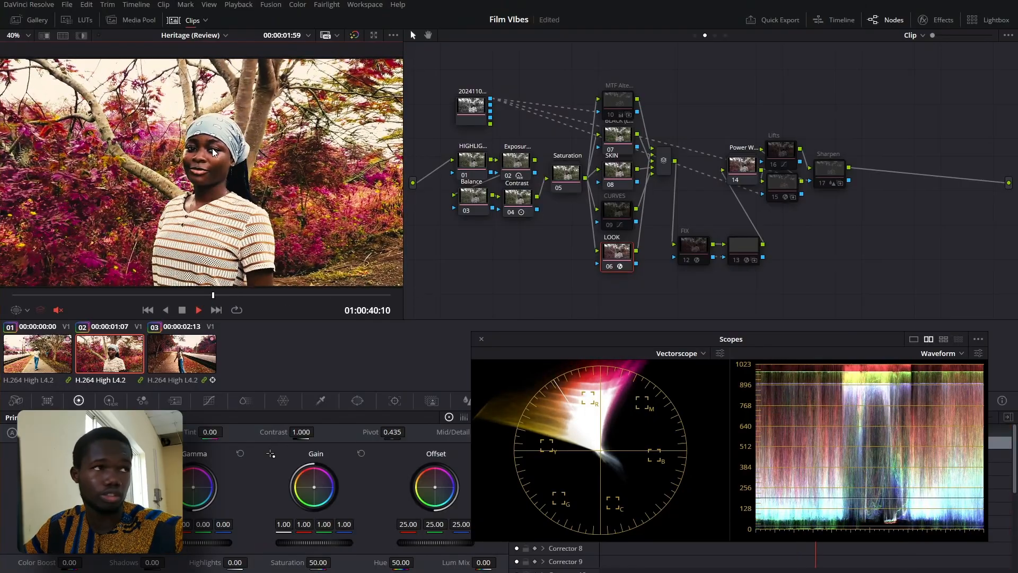
scroll(220, 149, "up", 2)
scroll(220, 149, "up", 1)
scroll(220, 149, "down", 3)
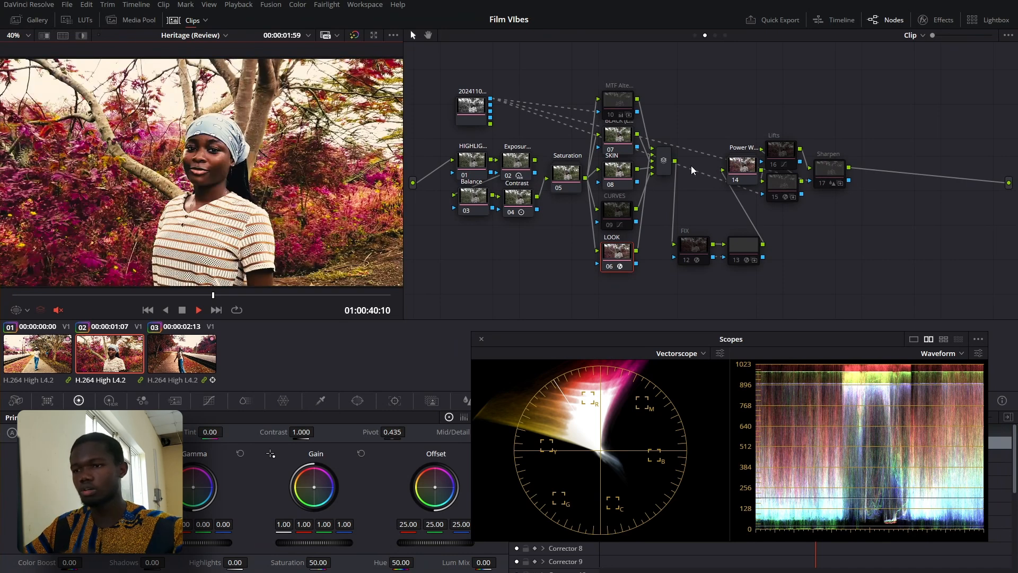
Open the CURVES node's Hue Vs Sat curve and enable the node, comparing the subject's face with it off and on
left_click(611, 222)
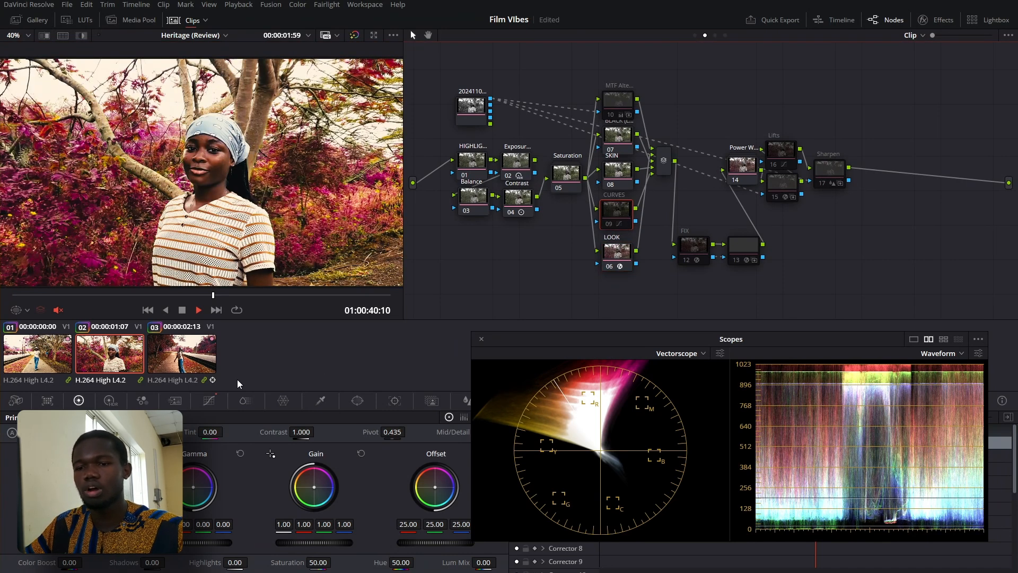
left_click(210, 401)
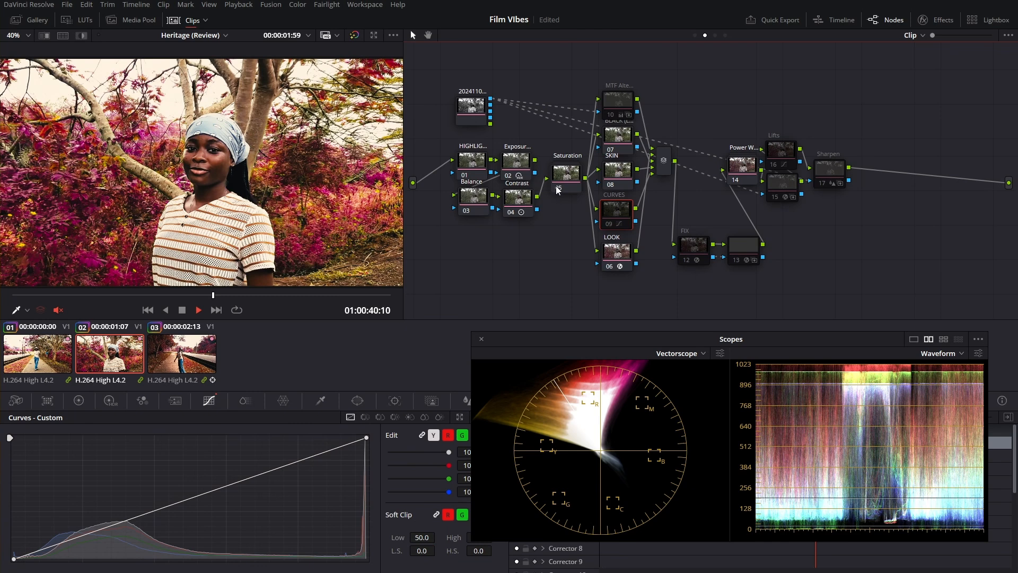
left_click(365, 417)
left_click(380, 417)
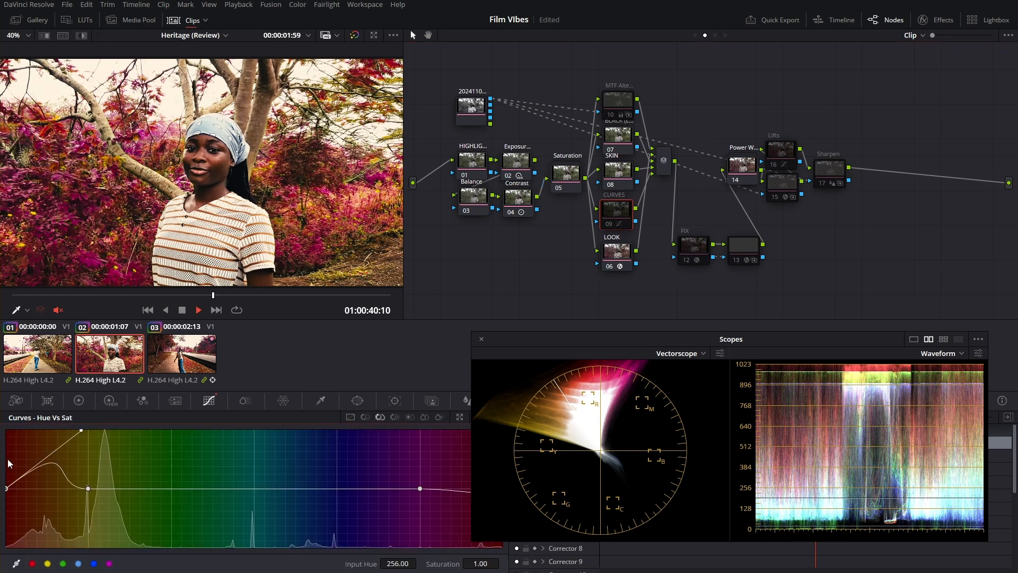
scroll(229, 147, "up", 4)
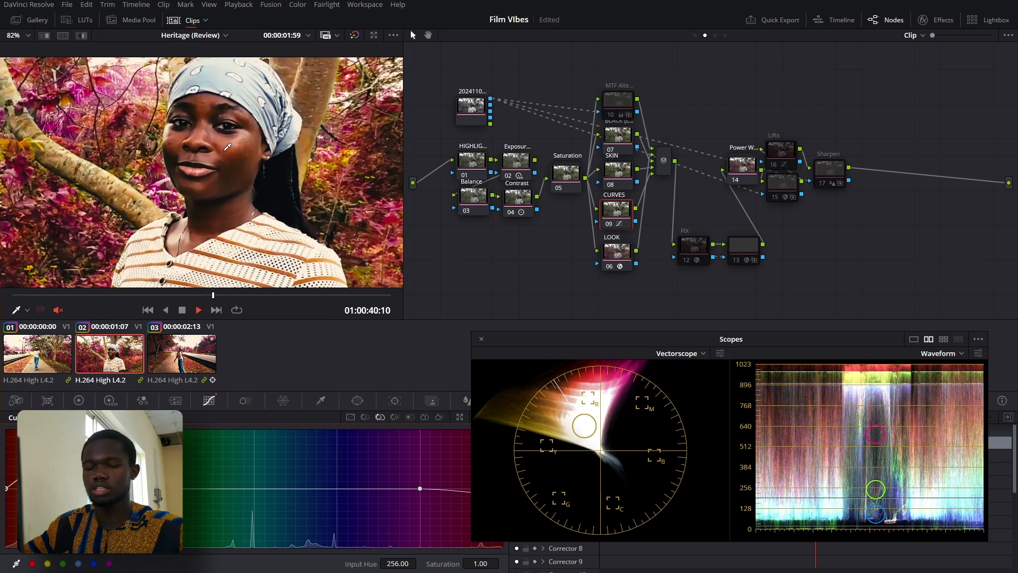
scroll(228, 147, "down", 4)
key("ctrl+d")
key("ctrl+d")
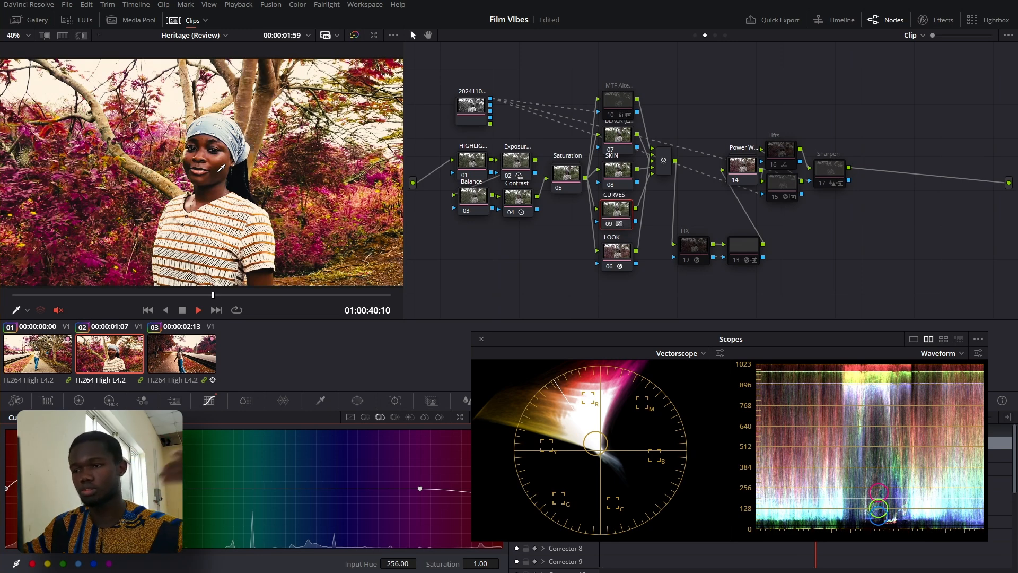
Enable the FIX node and preview its Depth Map effect with Isolation off and on
left_click(737, 172)
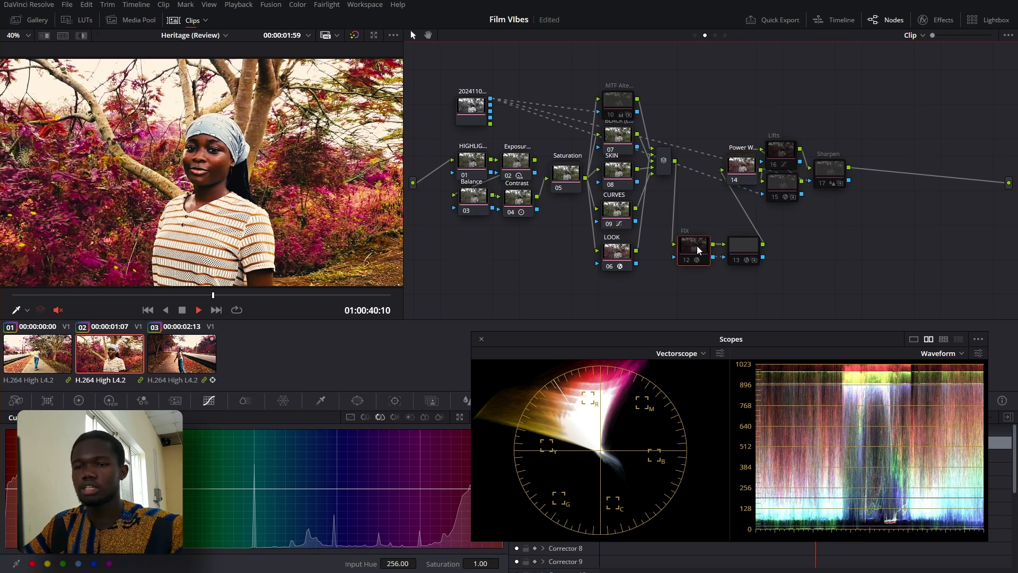
key("ctrl+d")
left_click(934, 20)
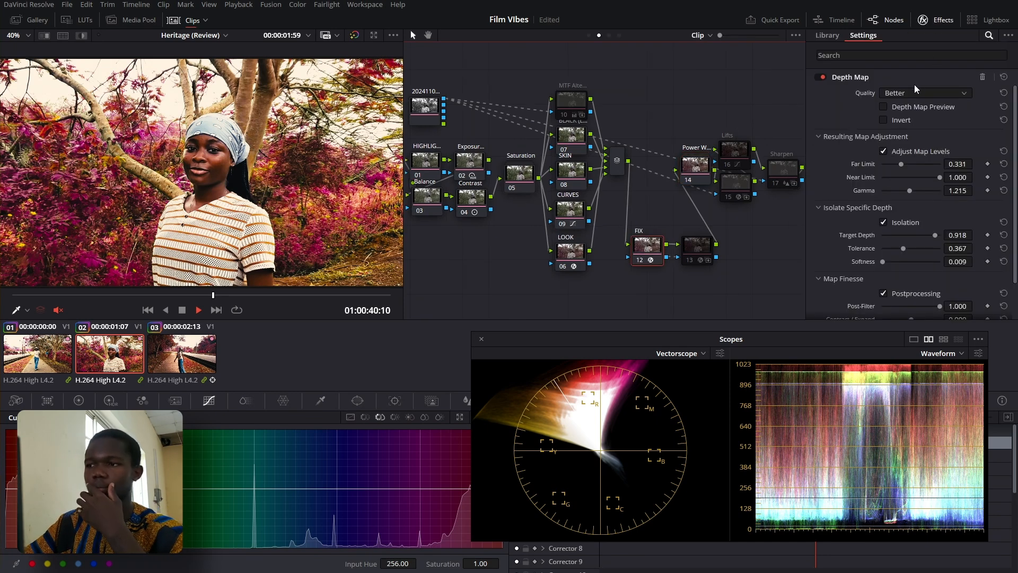
left_click(885, 106)
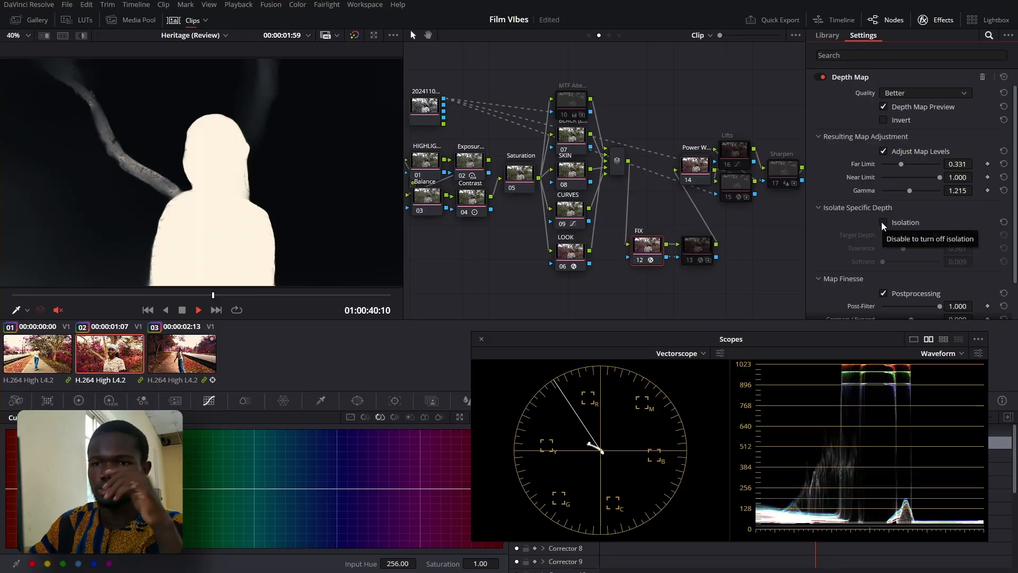
left_click(883, 223)
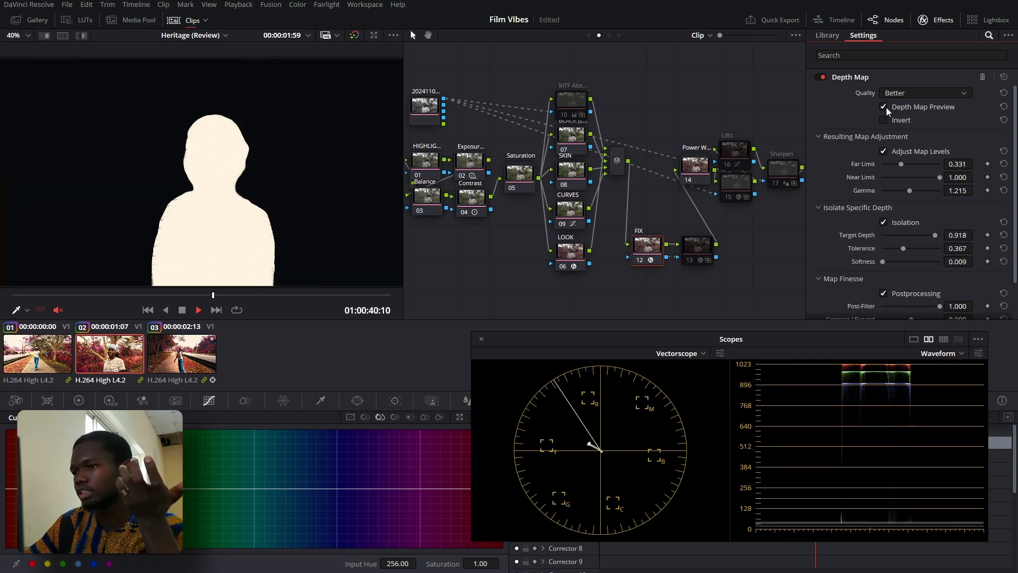
Enable the Defocus Background node after FIX and scrub the second clip to check the background blur
left_click(697, 240)
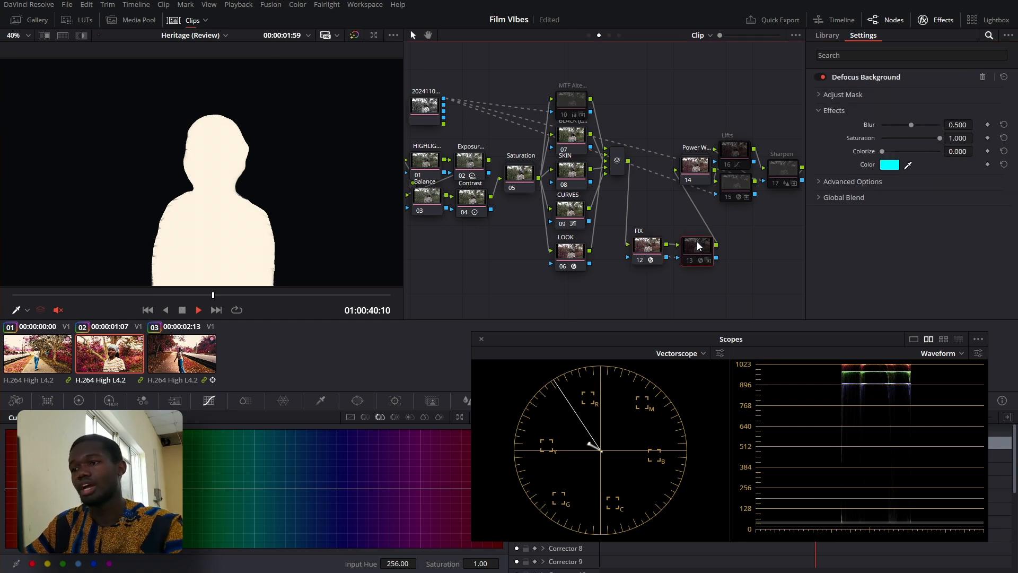
left_click(929, 20)
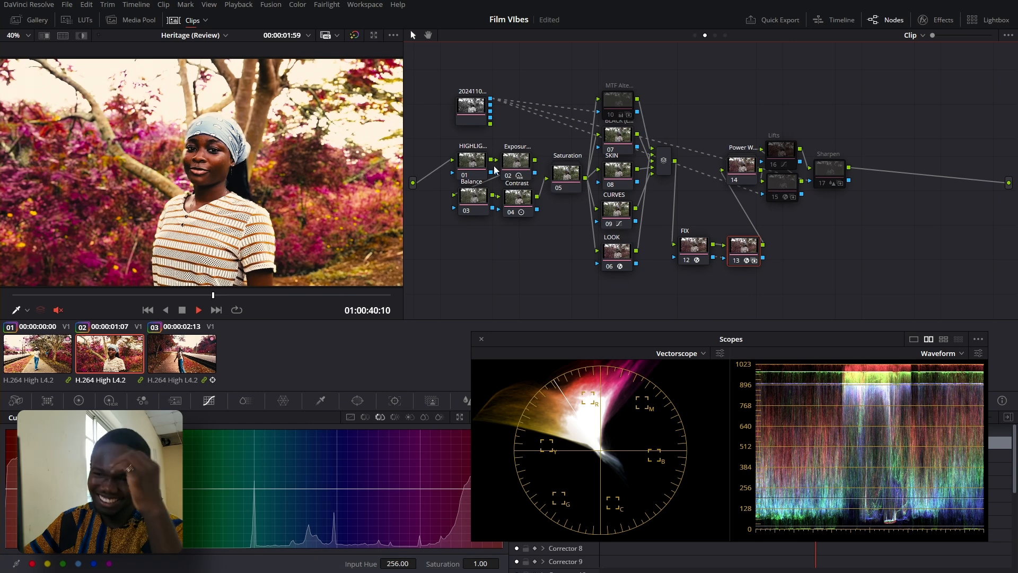
left_click_drag(213, 298, 163, 297)
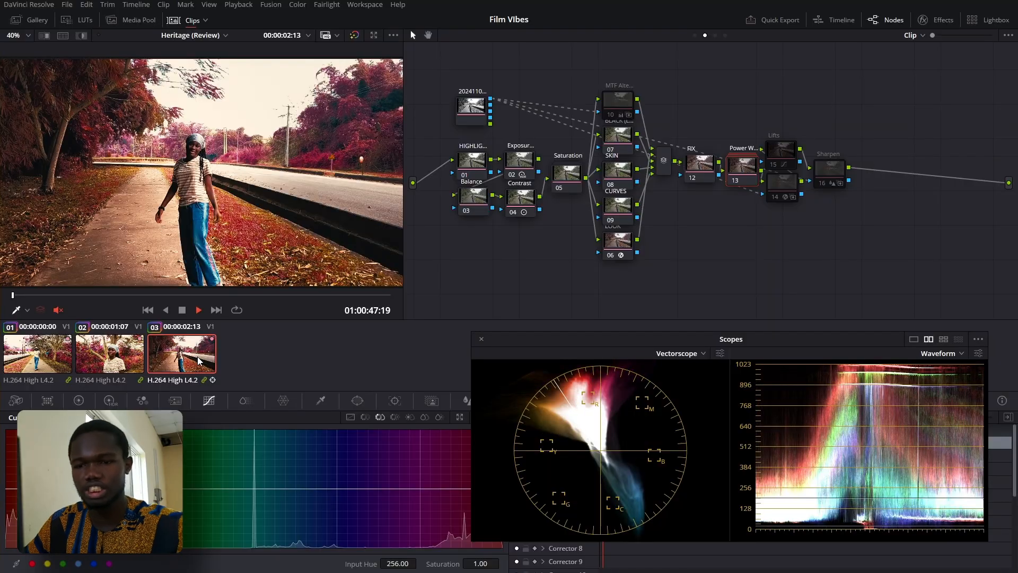
Compare the third and second clips with all grades bypassed and active
key("shift+d")
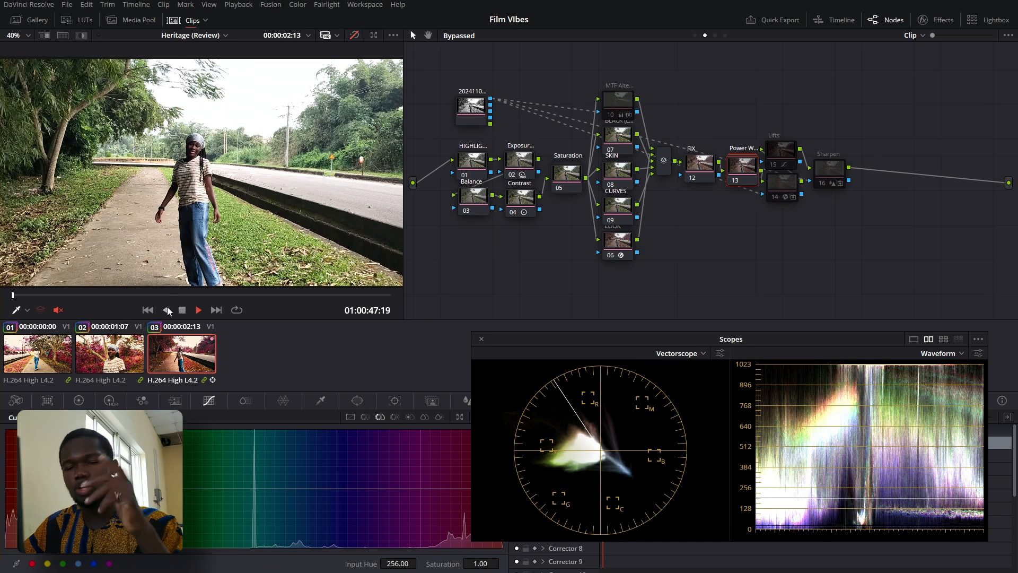
left_click(124, 367)
key("shift+d")
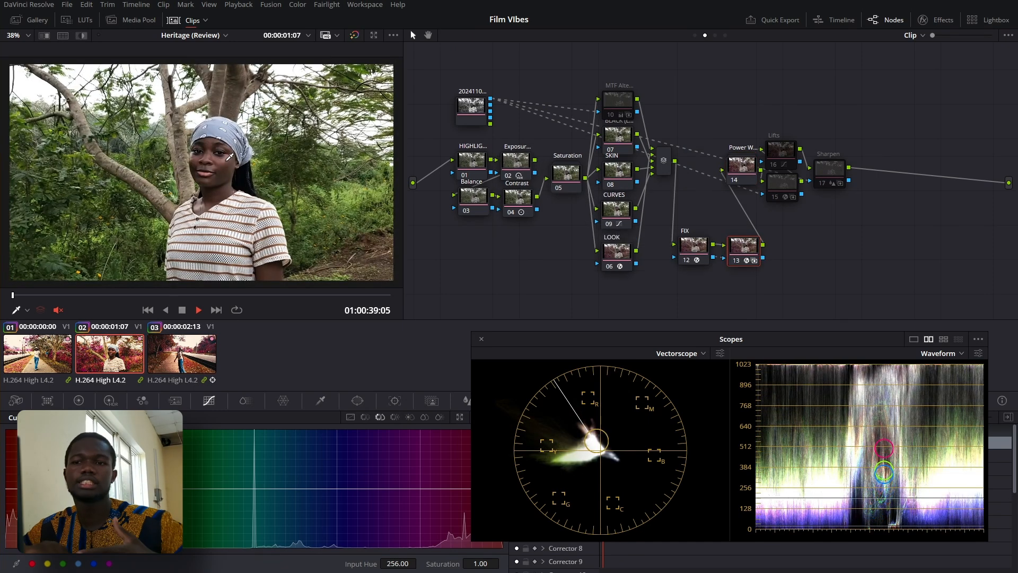
key("shift+d")
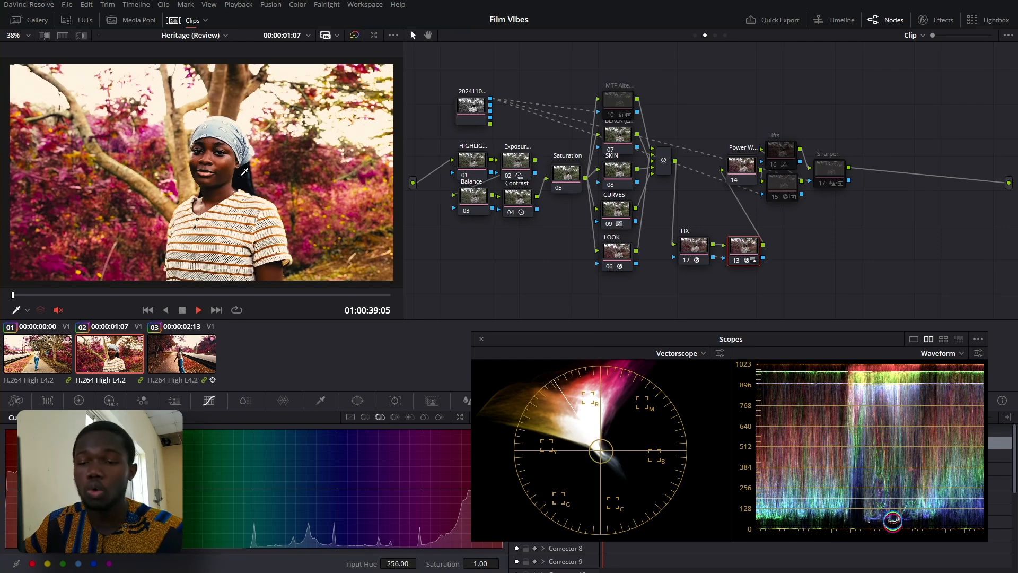
scroll(244, 172, "up", 1)
Move the third clip's LOOK node clear of CURVES, comparing the shot with LOOK disabled and enabled
left_click(193, 353)
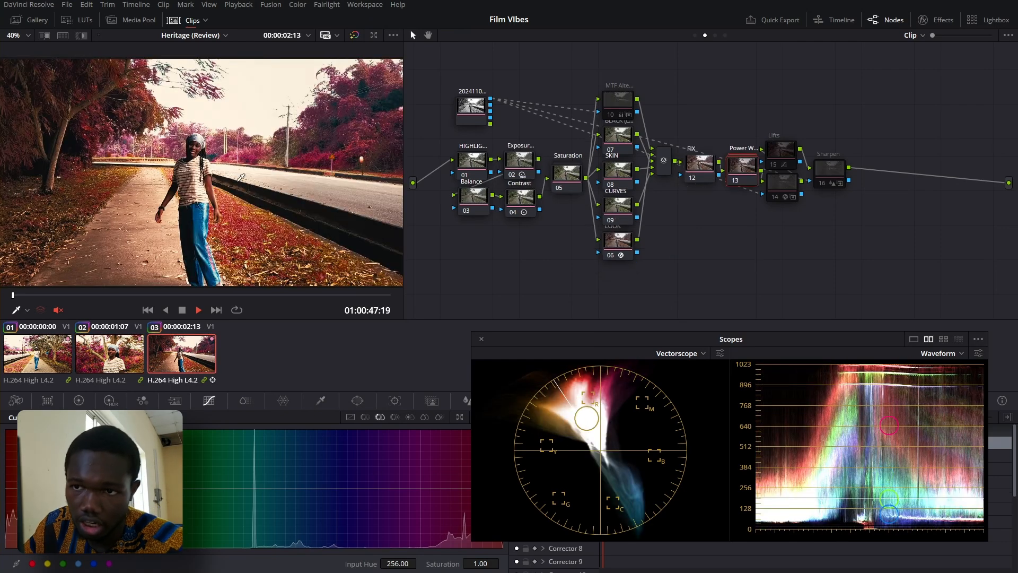
scroll(198, 89, "up", 6)
scroll(197, 89, "down", 1)
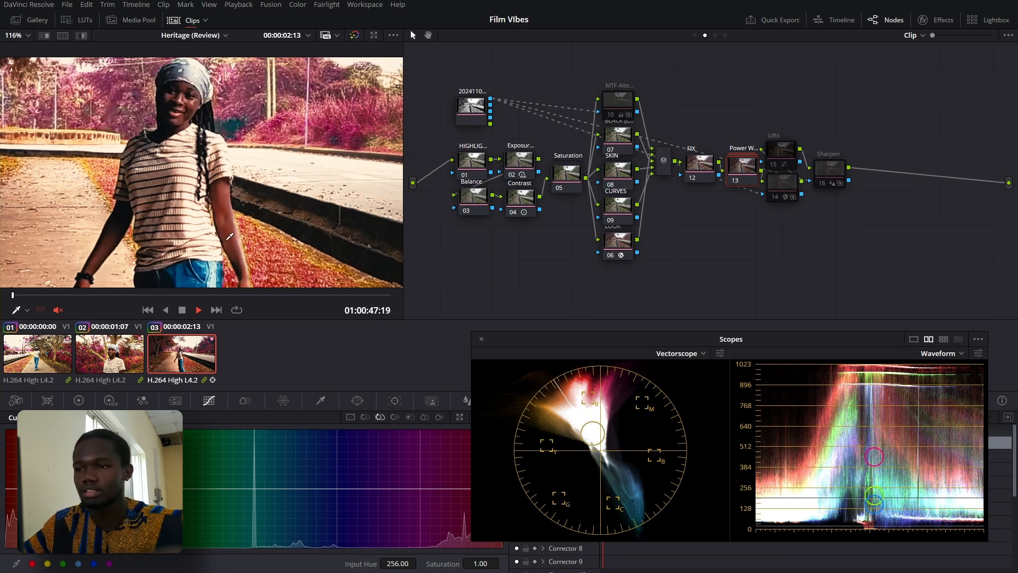
left_click_drag(617, 241, 617, 254)
key("ctrl+d")
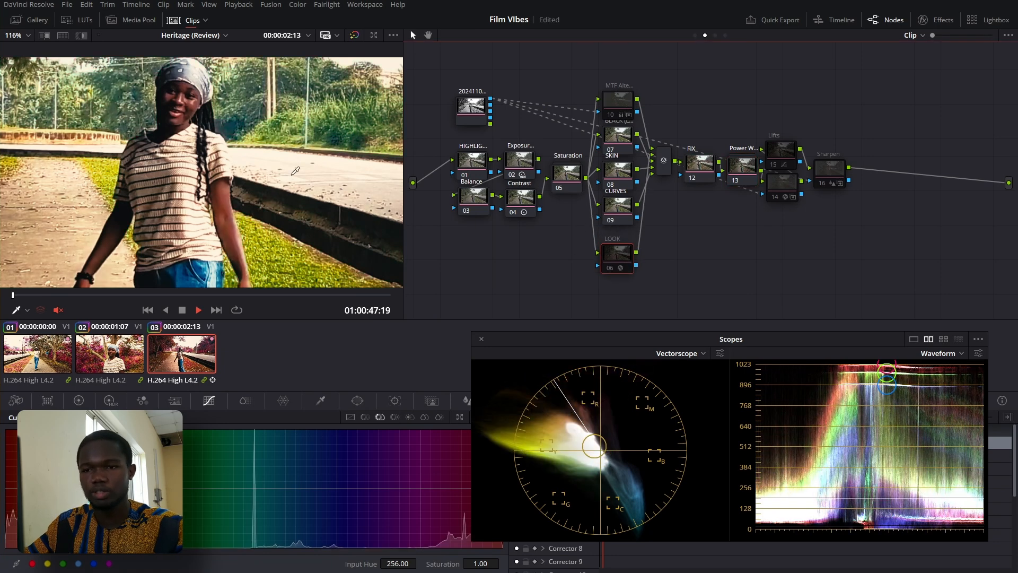
key("shift+z")
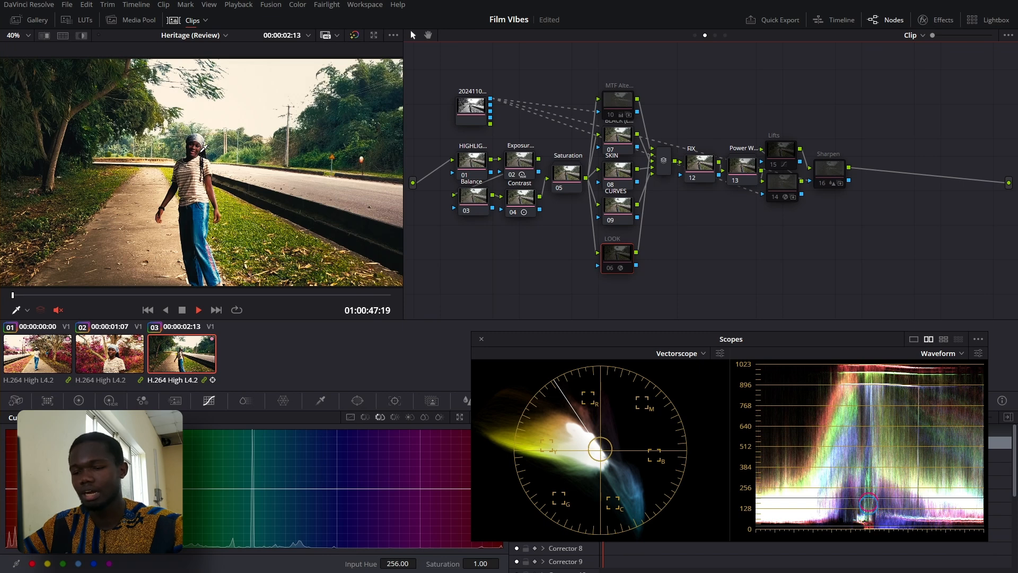
key("ctrl+d")
Cycle through the third clip's saved grade versions, including Version 4 and Version 1, and return to the pink-foliage version
key("ctrl+b")
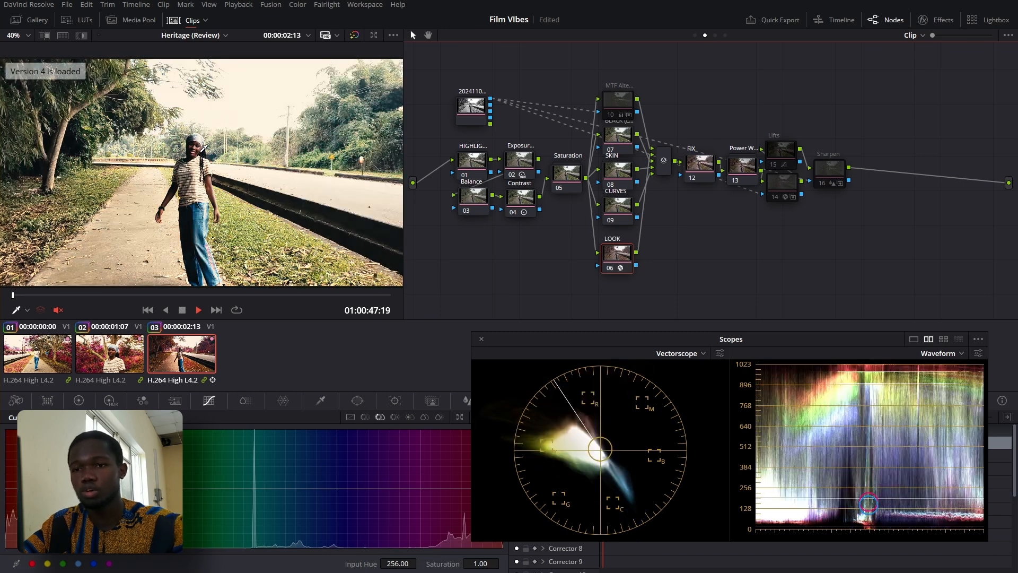
key("ctrl+b")
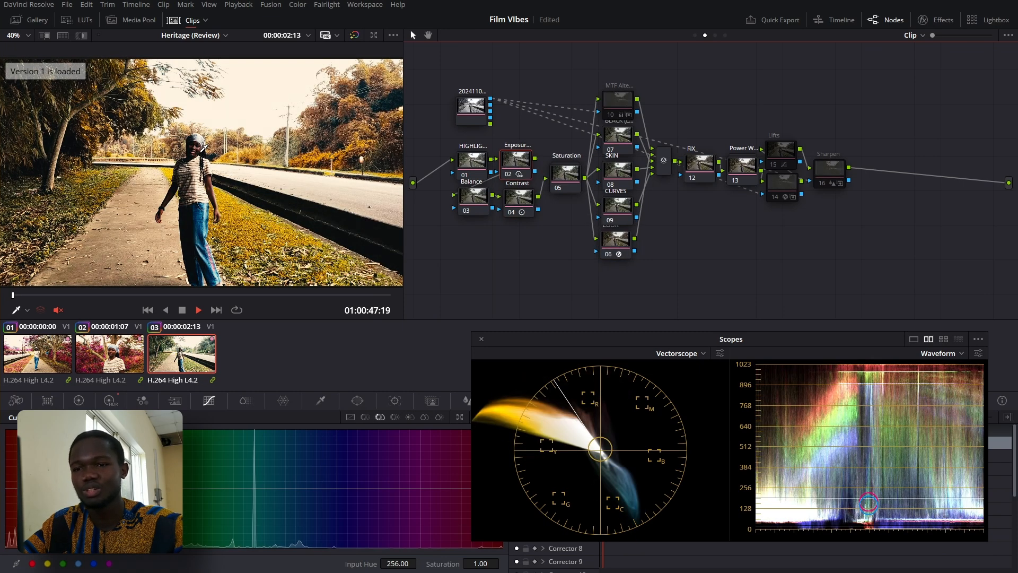
key("ctrl+b")
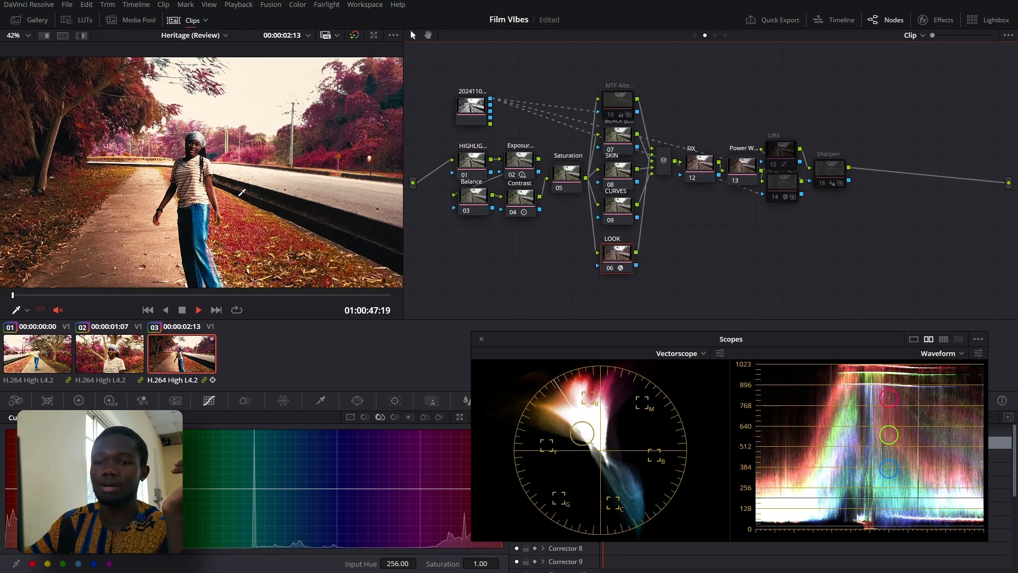
key("shift+z")
Scrub the third clip to its end at 01:00:51:06, and go back through the second clip to the first
left_click_drag(11, 294, 577, 276)
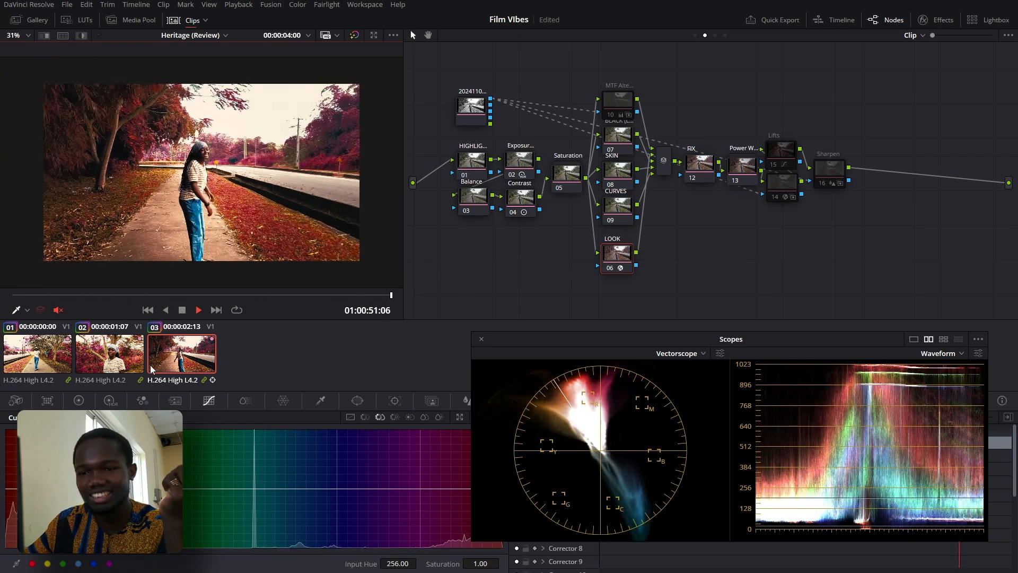
left_click(128, 367)
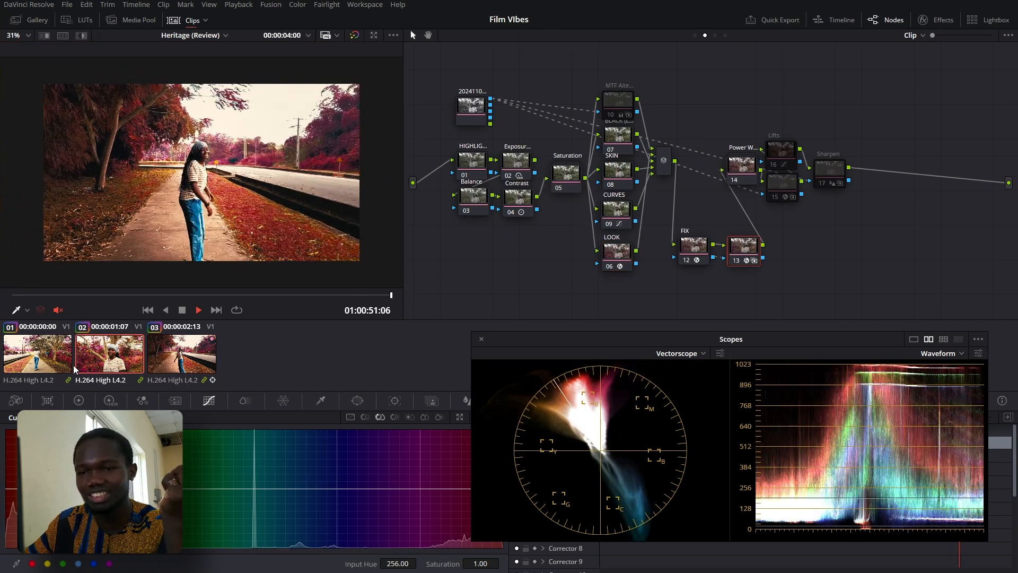
left_click(46, 368)
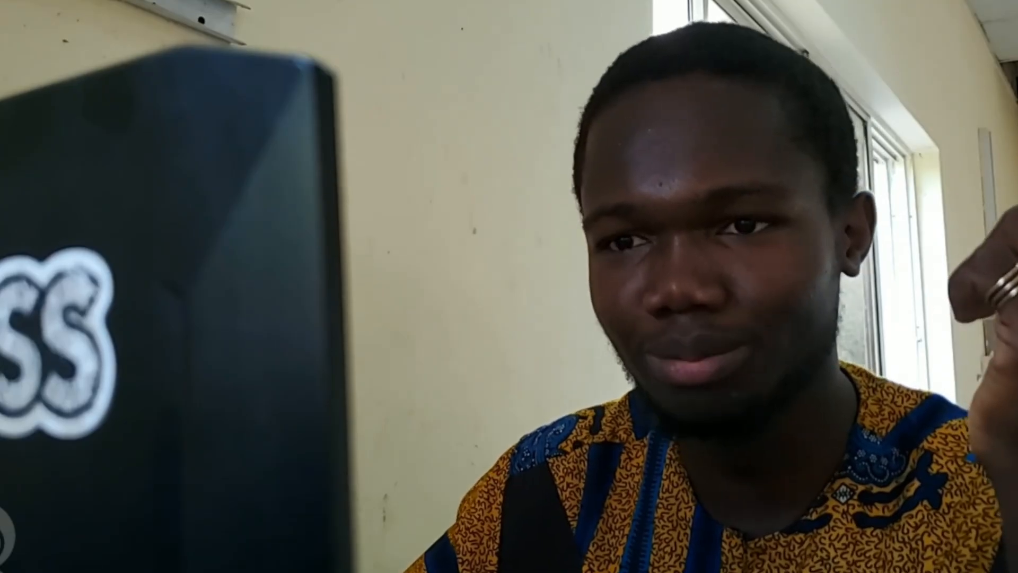
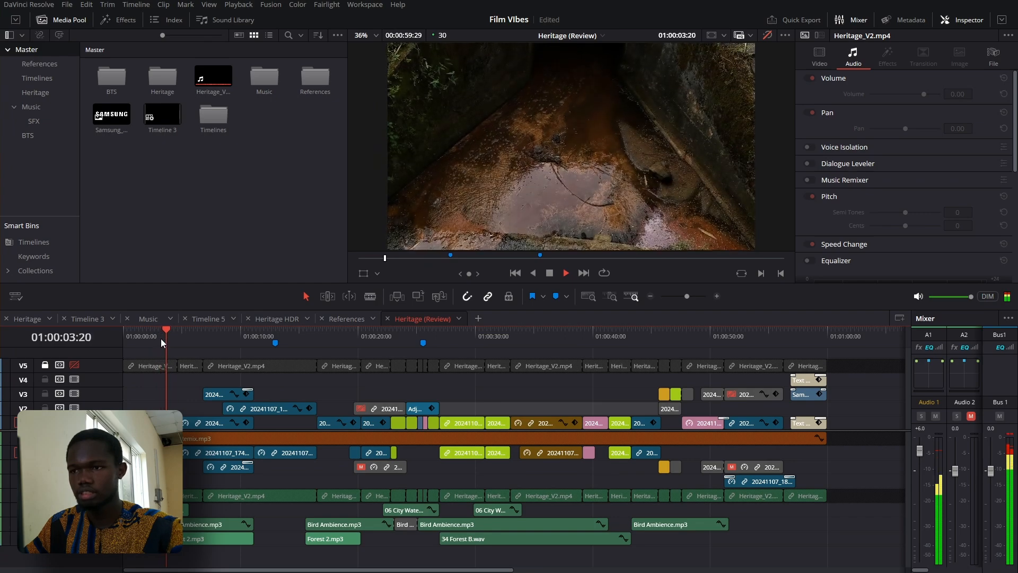
Select the water, bird and forest ambience clips in the Heritage (Review) timeline and play its opening to hear them
key("space")
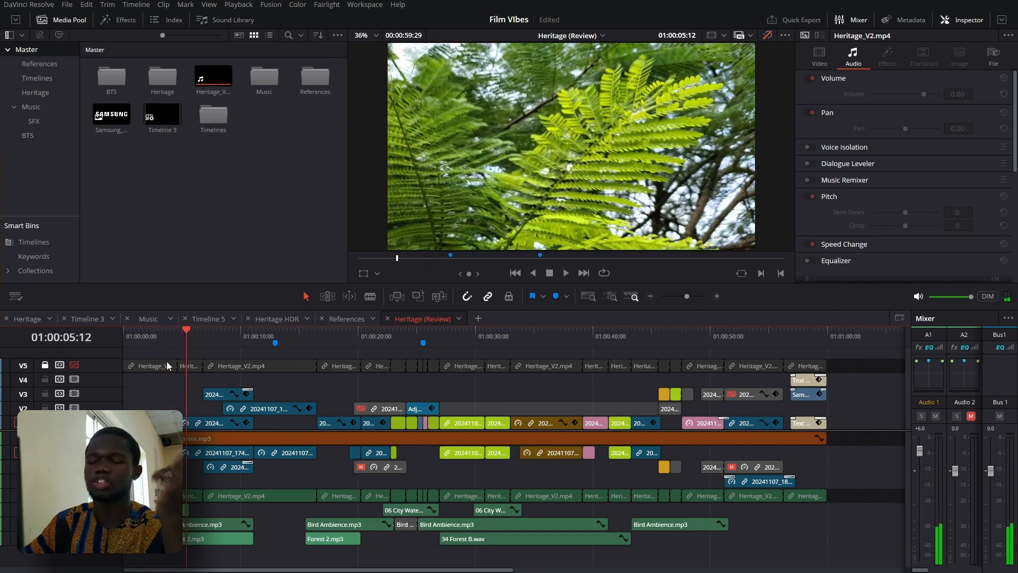
left_click(151, 351)
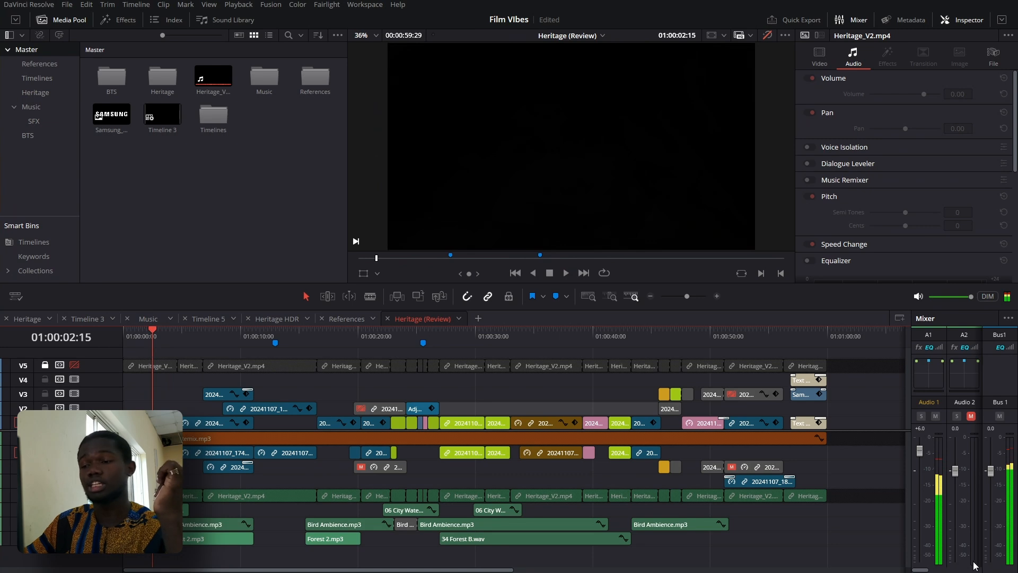
left_click_drag(852, 550, 144, 509)
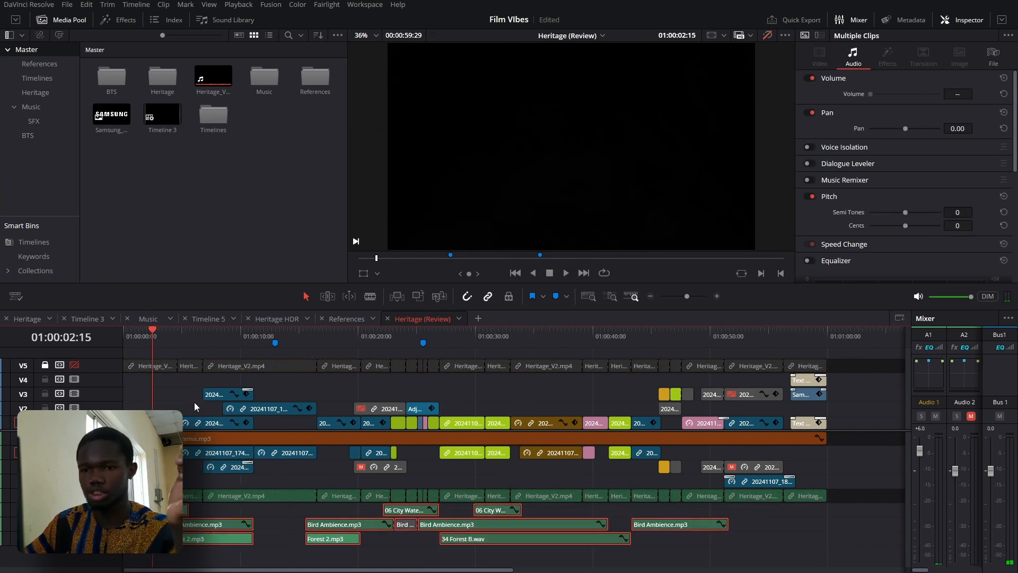
left_click_drag(157, 343, 187, 335)
key("space")
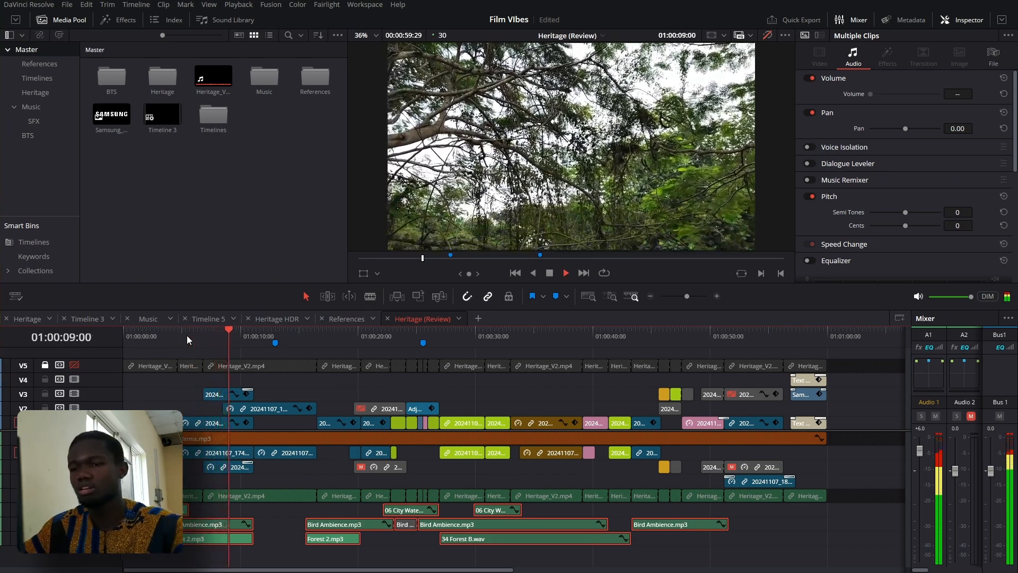
key("space")
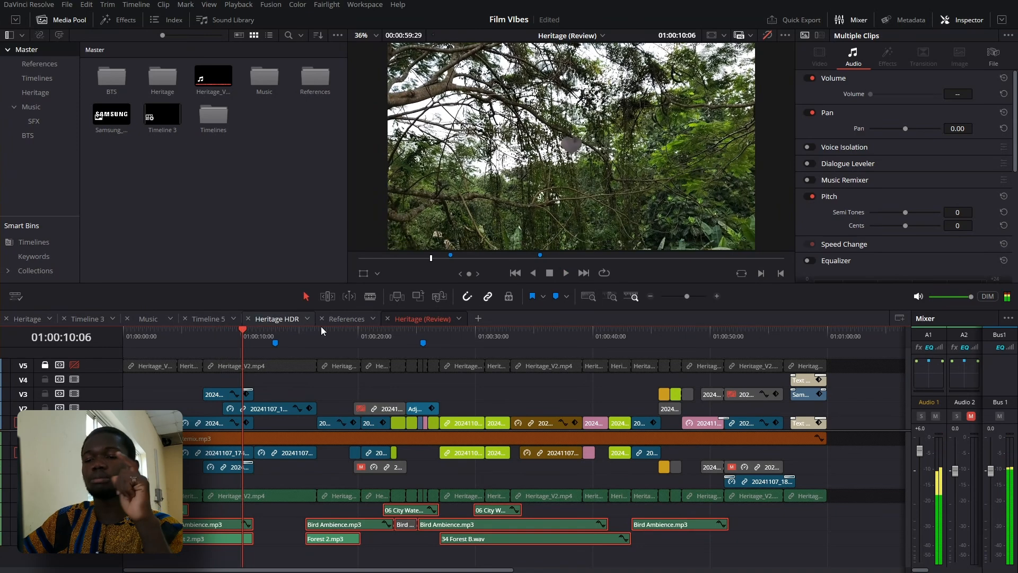
Go to 01:00:33:01 and disable the main footage video track beneath V2
left_click(509, 341)
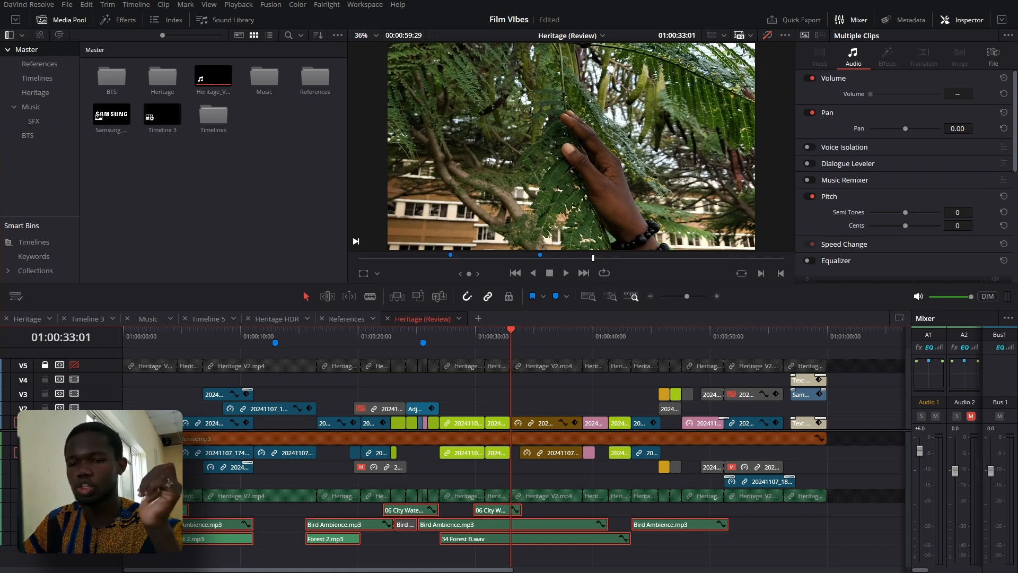
key("d")
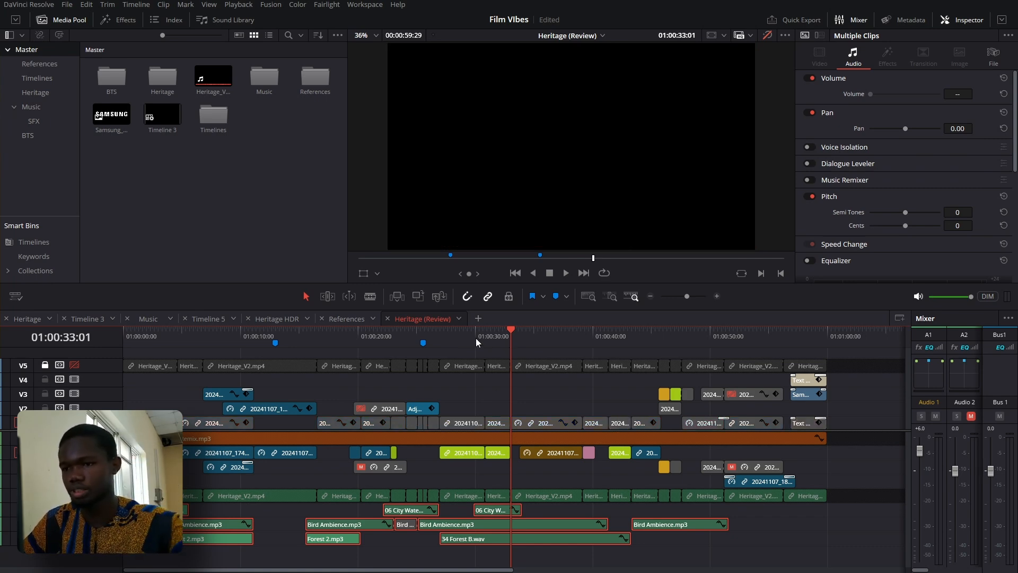
Play the timeline from shortly before 01:00:30 to listen to the sound design, lowering and raising the playback volume
left_click(459, 332)
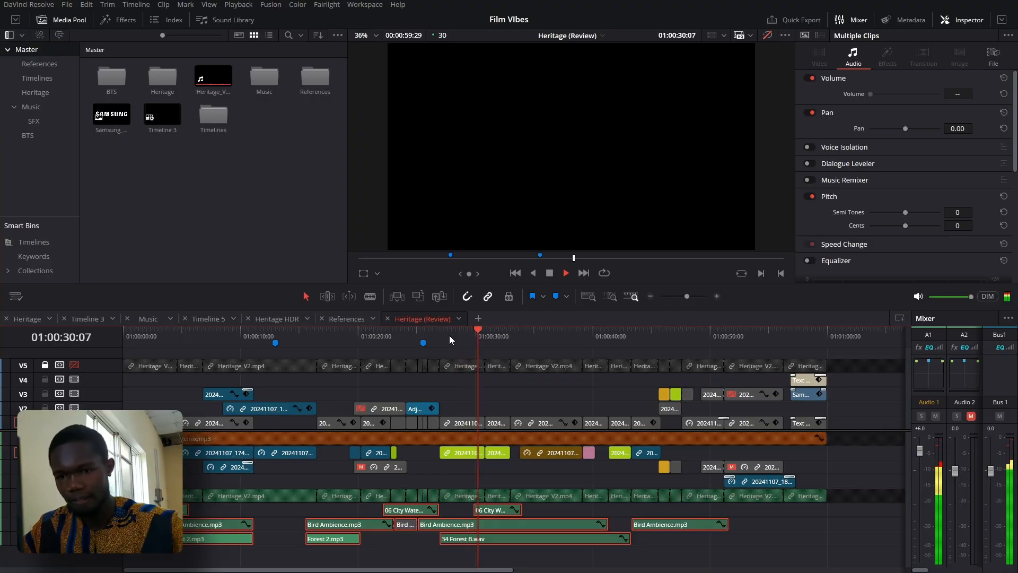
key("XF86AudioLowerVolume")
key("XF86AudioLowerVolume")
key("XF86AudioLowerVolume")
key("XF86AudioLowerVolume")
key("XF86AudioRaiseVolume")
key("XF86AudioRaiseVolume")
key("XF86AudioRaiseVolume")
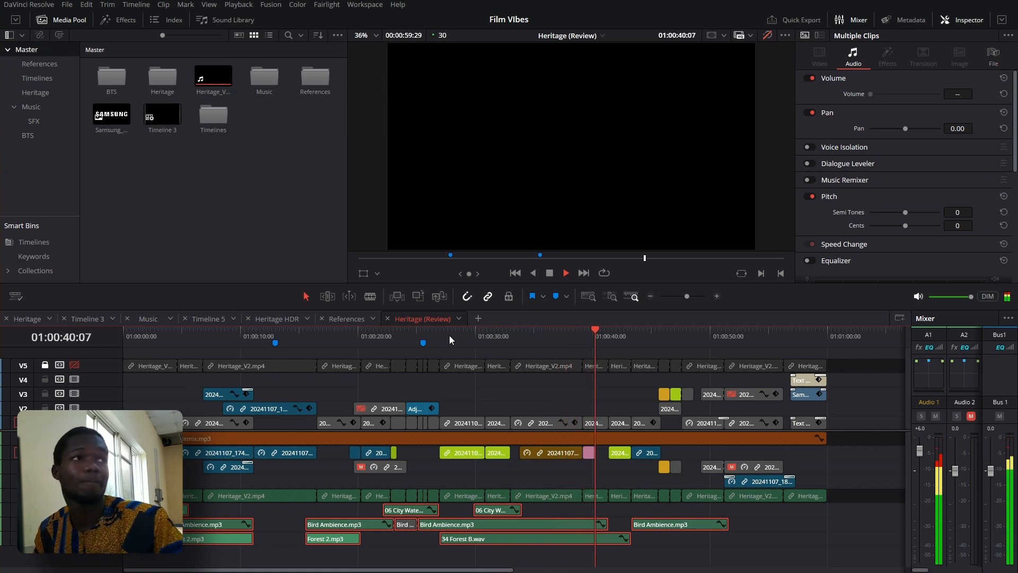
Play the Heritage (Review) timeline around 01:00:36 to 01:00:40 to review its sound design and graded footage
key("space")
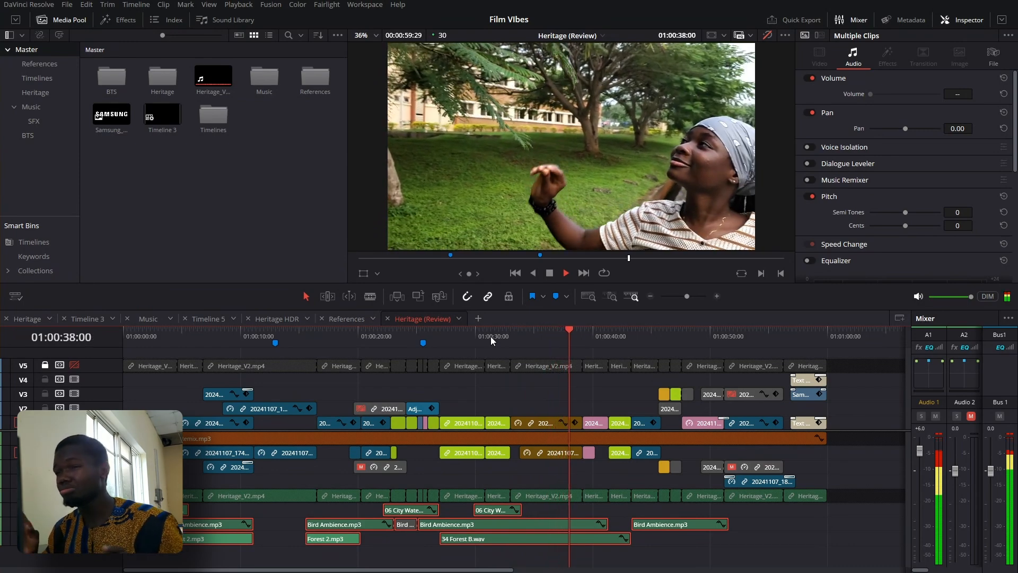
key("space")
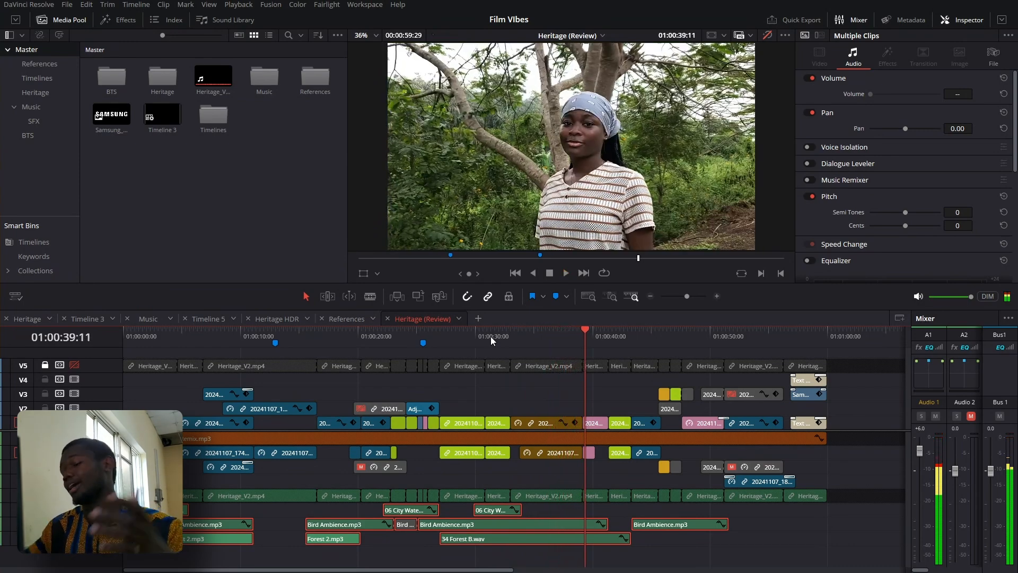
key("Up")
key("shift+Left")
key("shift+Left")
key("shift+Left")
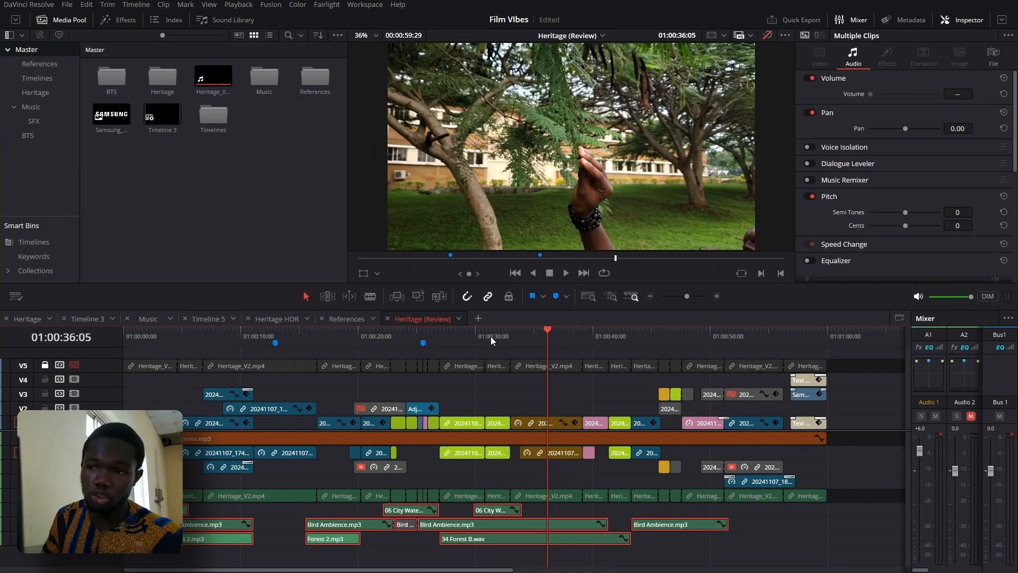
key("space")
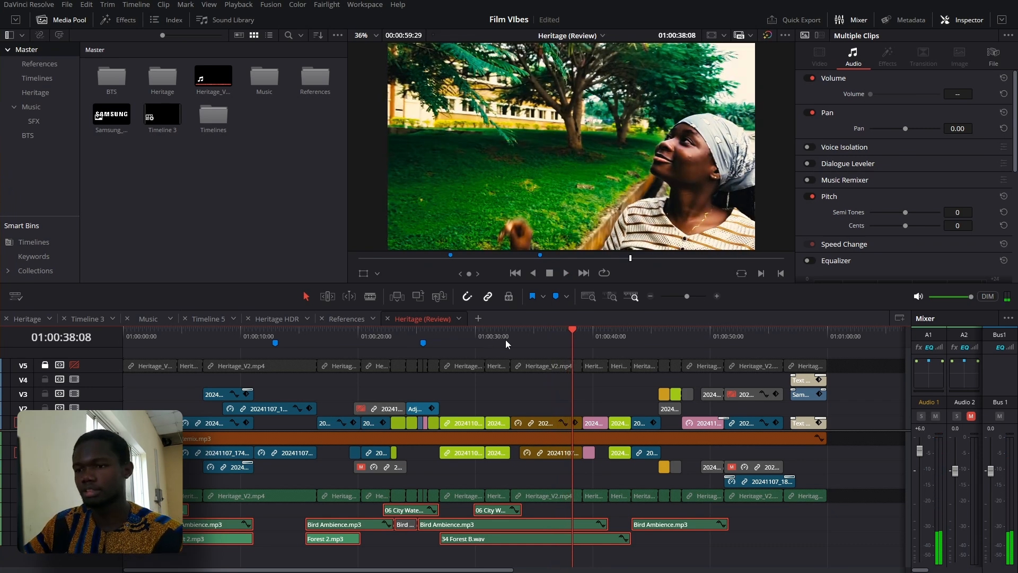
left_click_drag(523, 340, 514, 342)
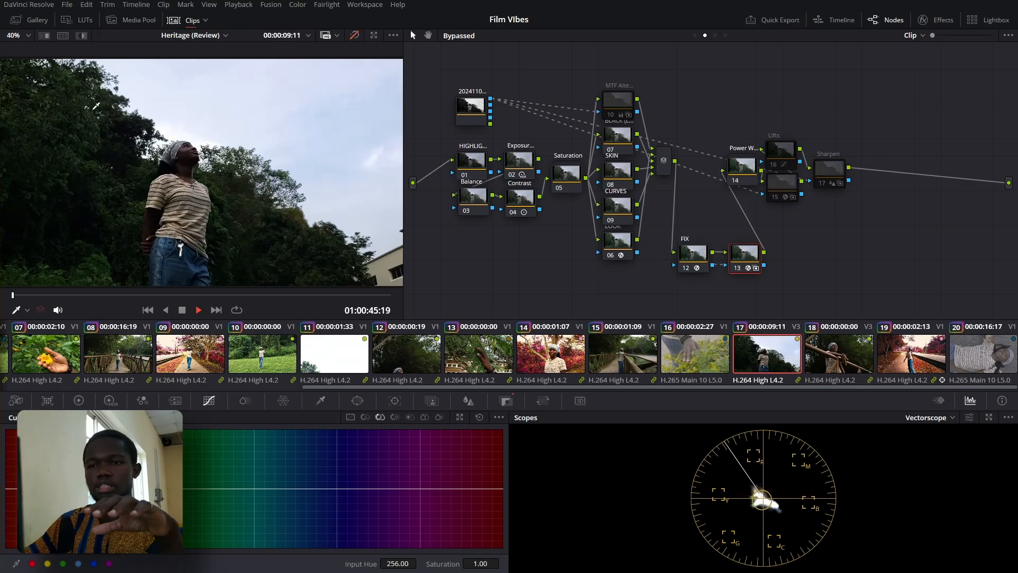
Disable all grading nodes of clip 17 and turn off the grade bypass
scroll(328, 149, "up", 3)
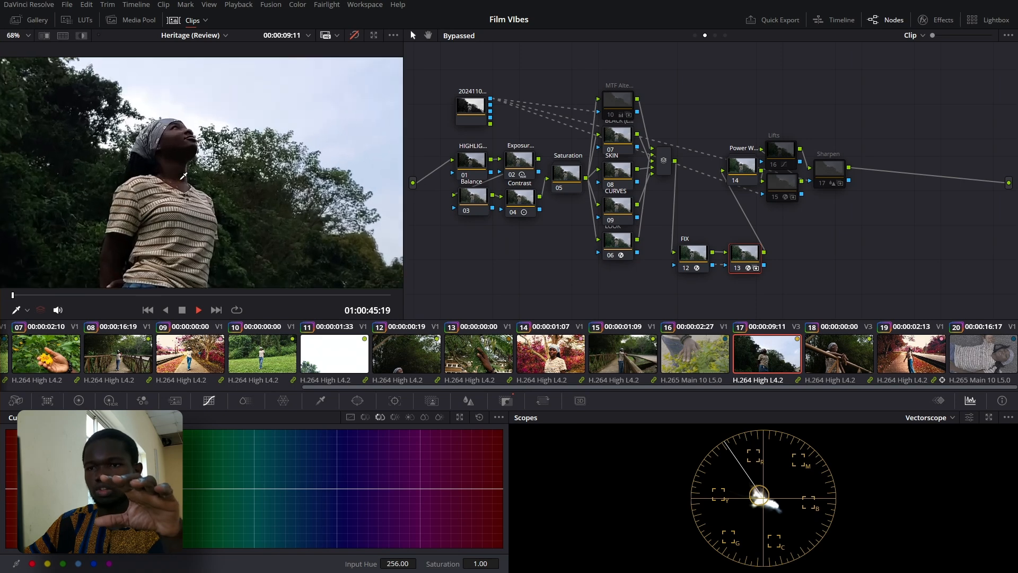
scroll(348, 155, "down", 2)
scroll(347, 155, "down", 1)
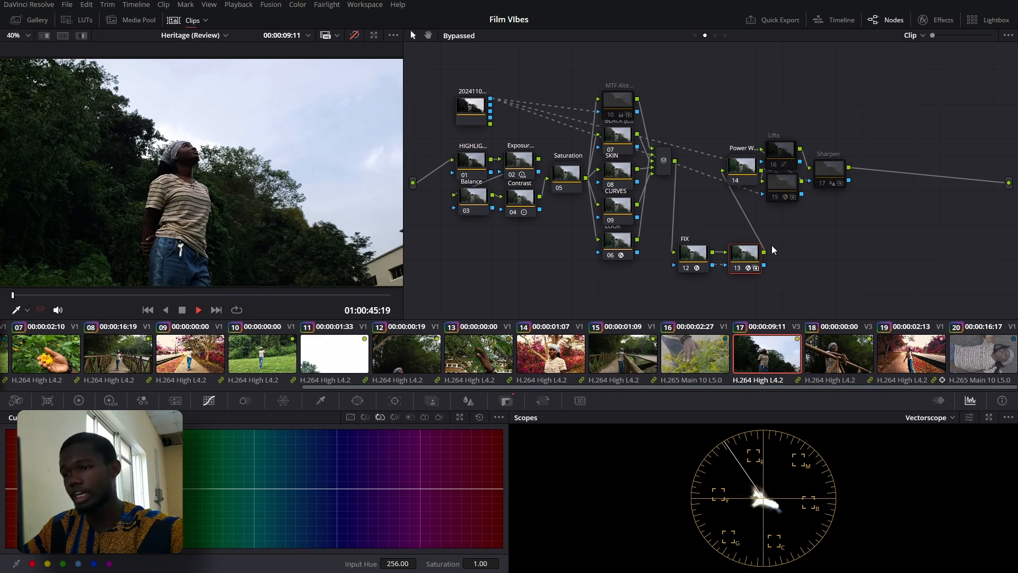
left_click_drag(811, 256, 641, 265)
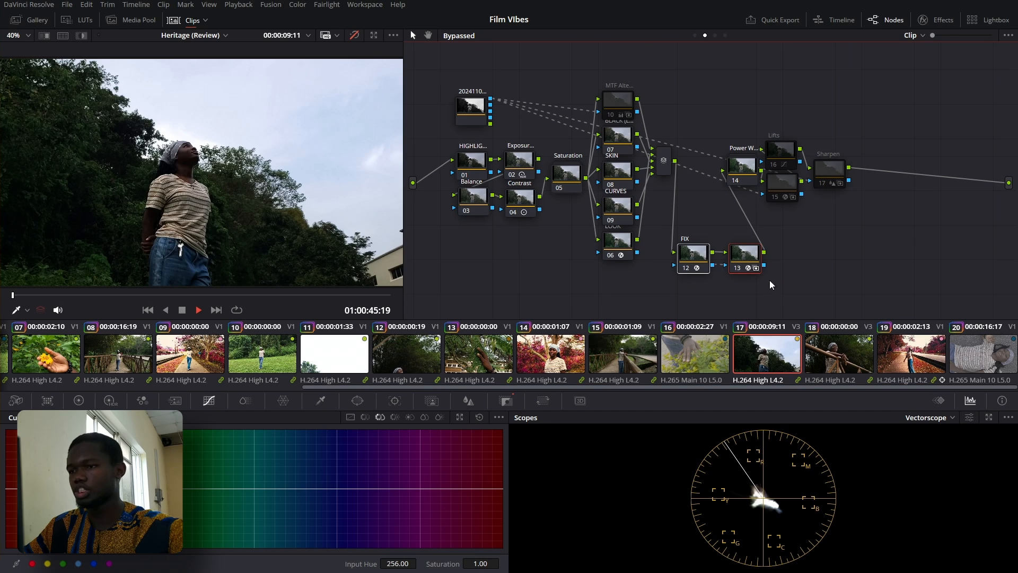
left_click_drag(764, 298, 463, 143)
key("ctrl+d")
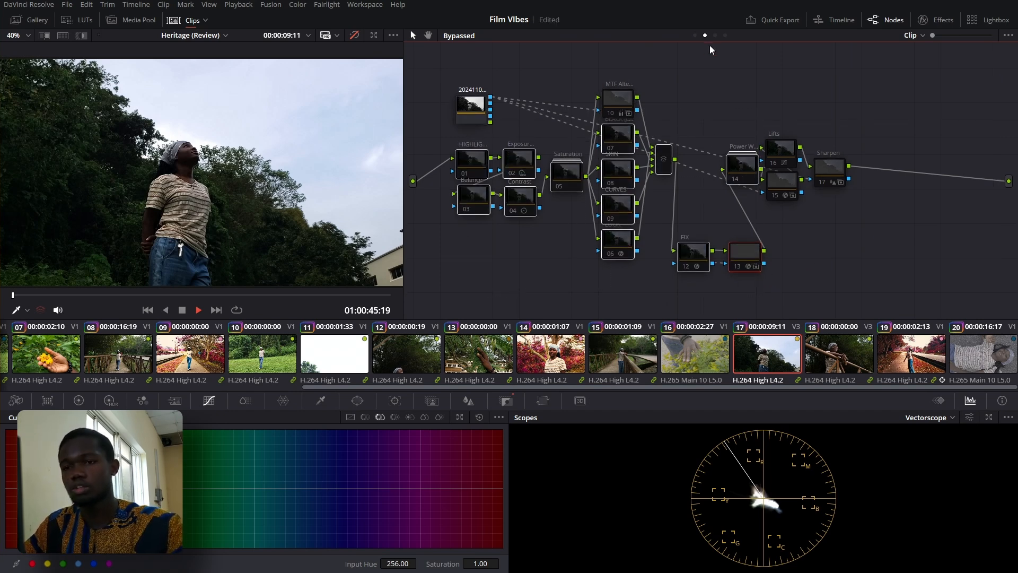
key("shift+d")
Enable the GRAIN and LUT nodes in the group post-clip graph and return to the clip's own nodes
left_click(715, 36)
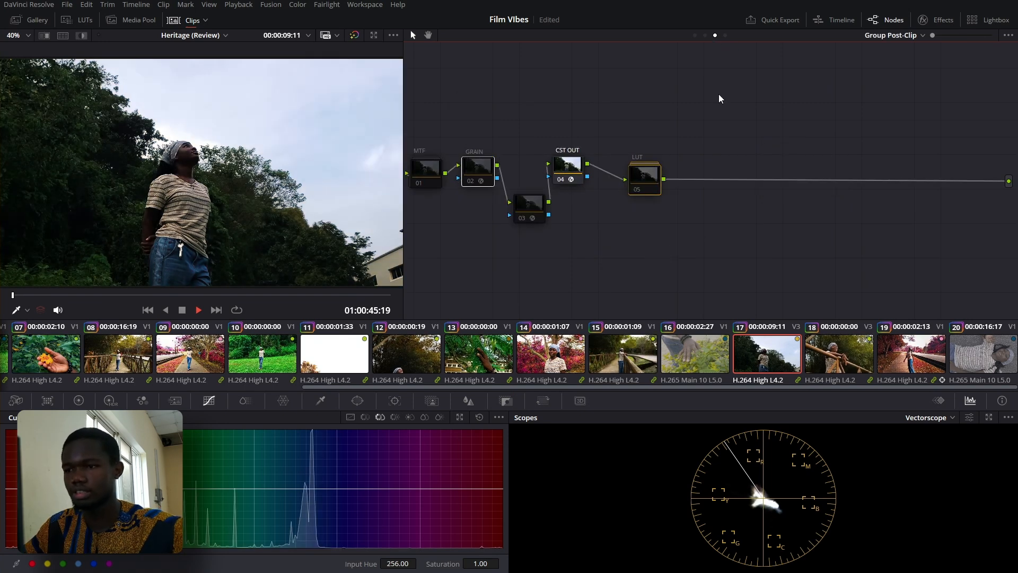
key("ctrl+d")
key("ctrl+d")
key("ctrl+d")
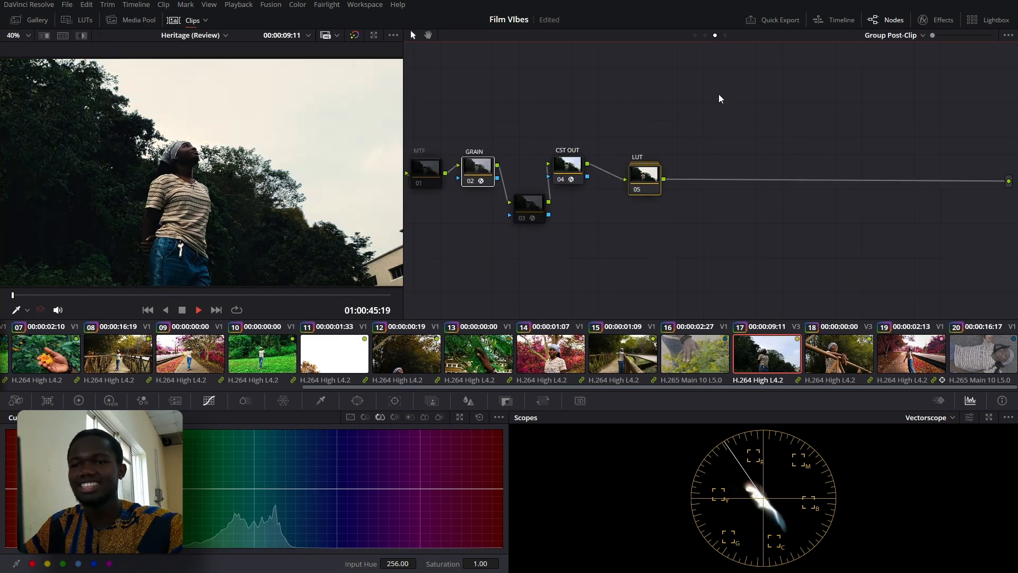
left_click(705, 36)
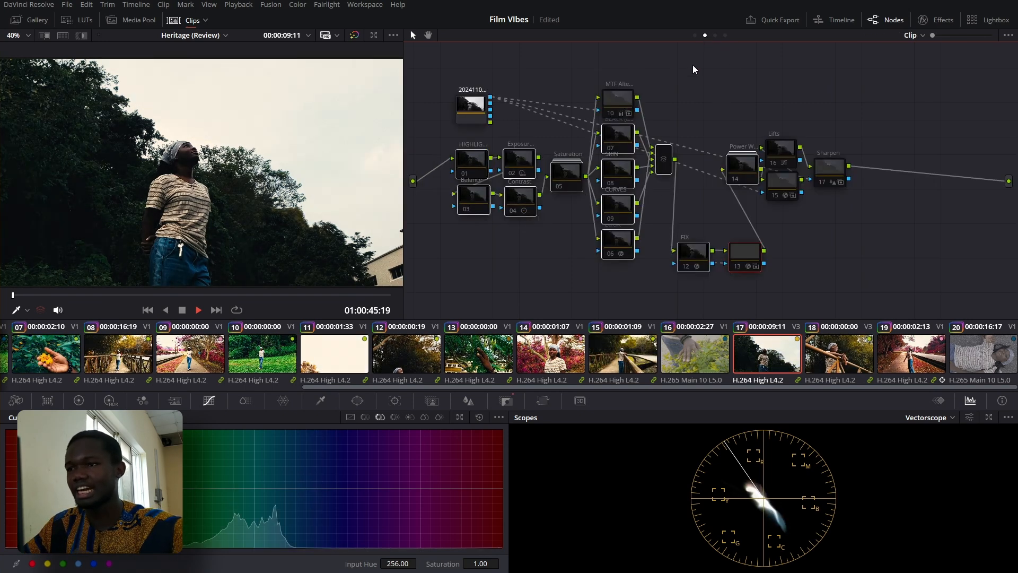
left_click(716, 36)
left_click(705, 36)
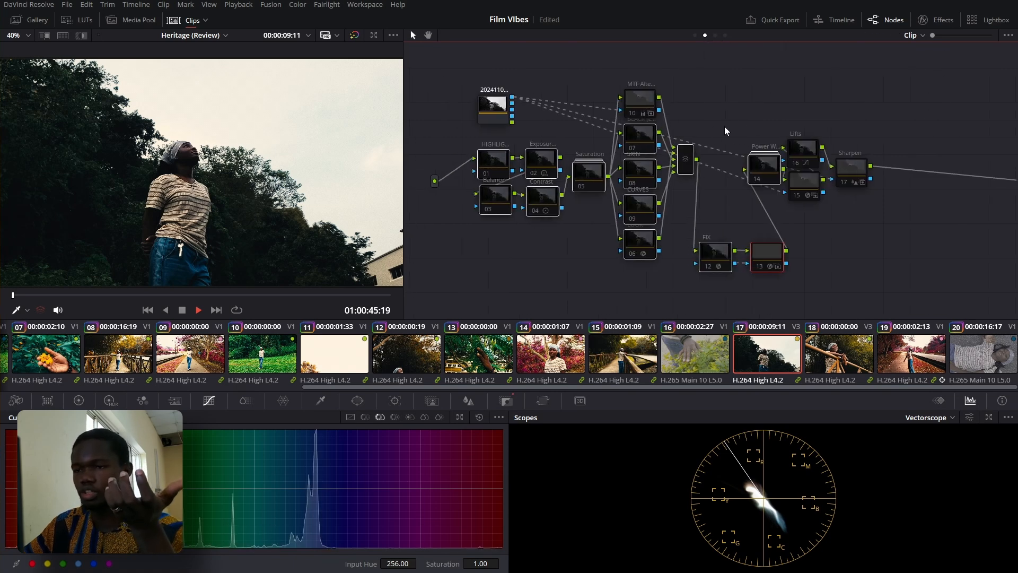
Show the vectorscope and waveform in a separate window, and enable clip 17's Exposure node with its HDR wheels displayed
left_click(497, 270)
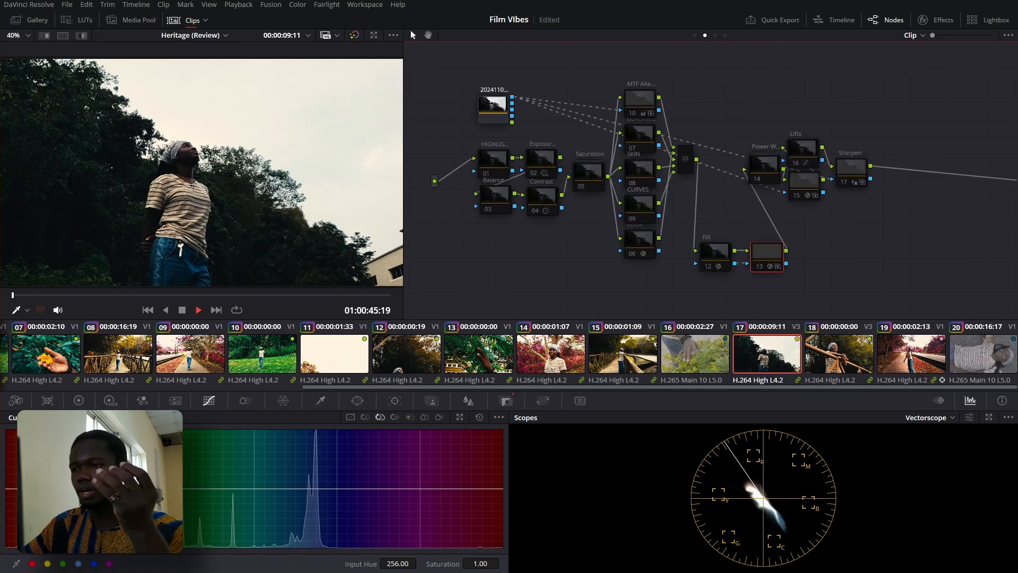
left_click(987, 419)
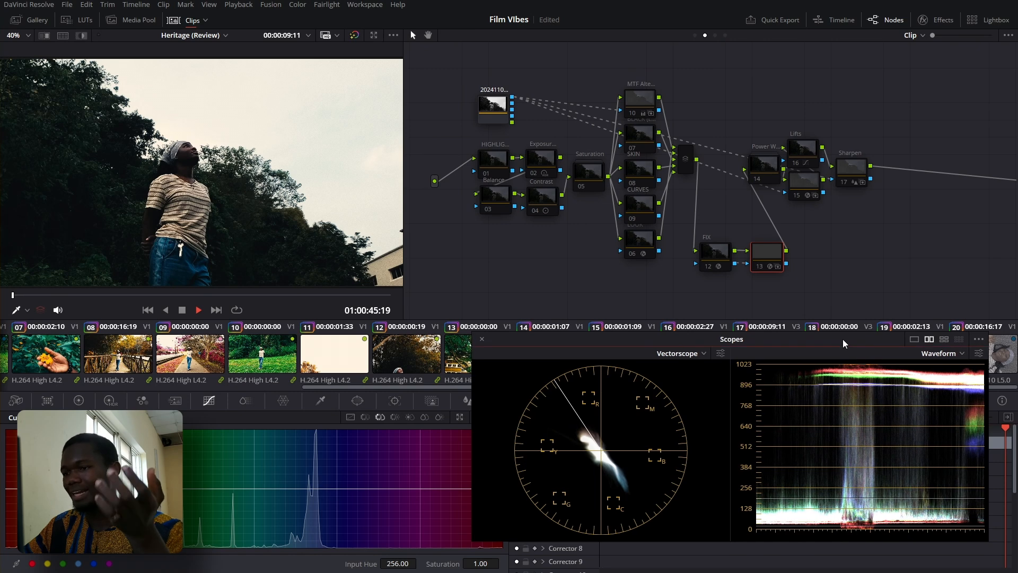
left_click(547, 192)
left_click(543, 170)
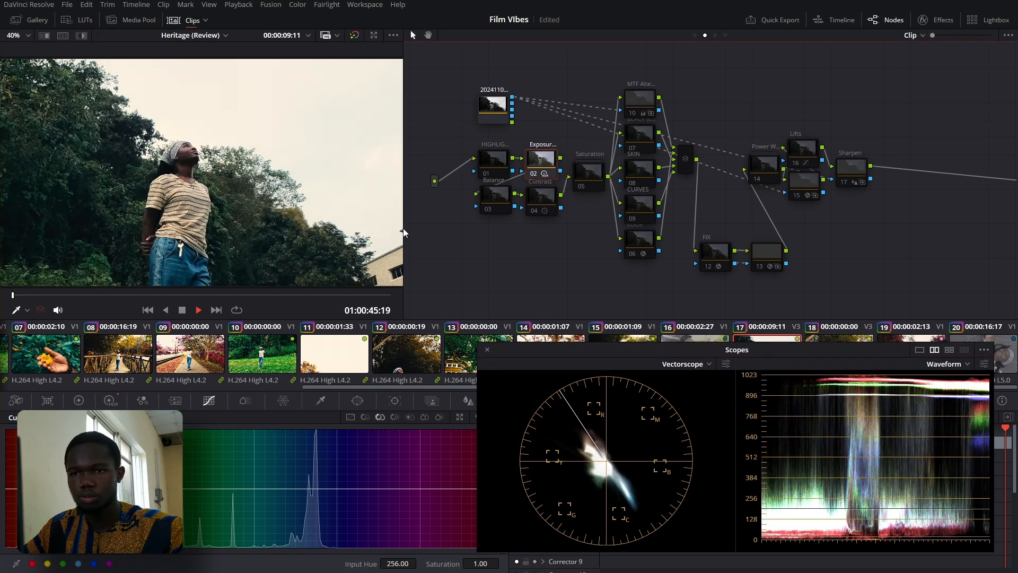
left_click(121, 401)
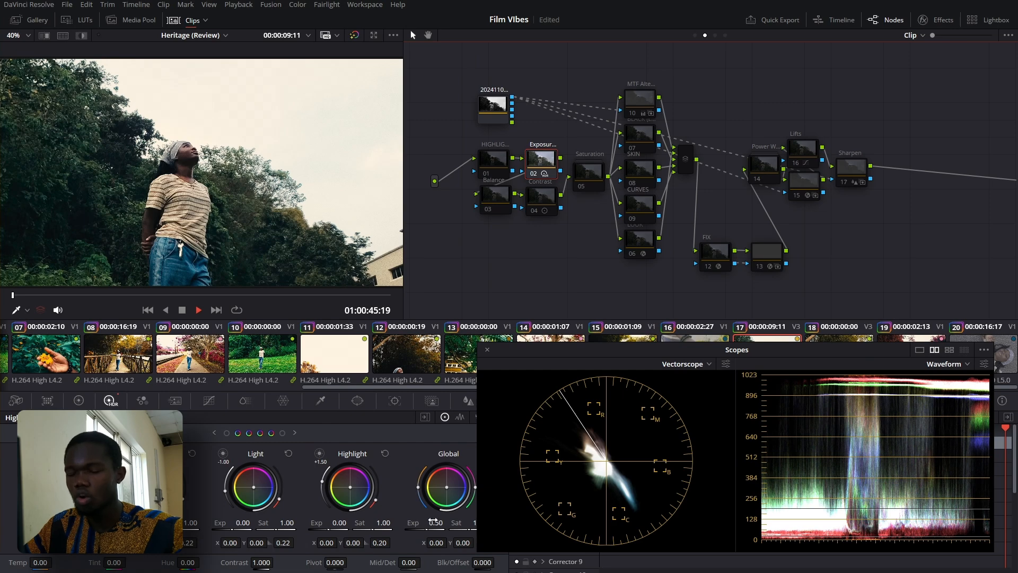
key("ctrl+d")
key("ctrl+d")
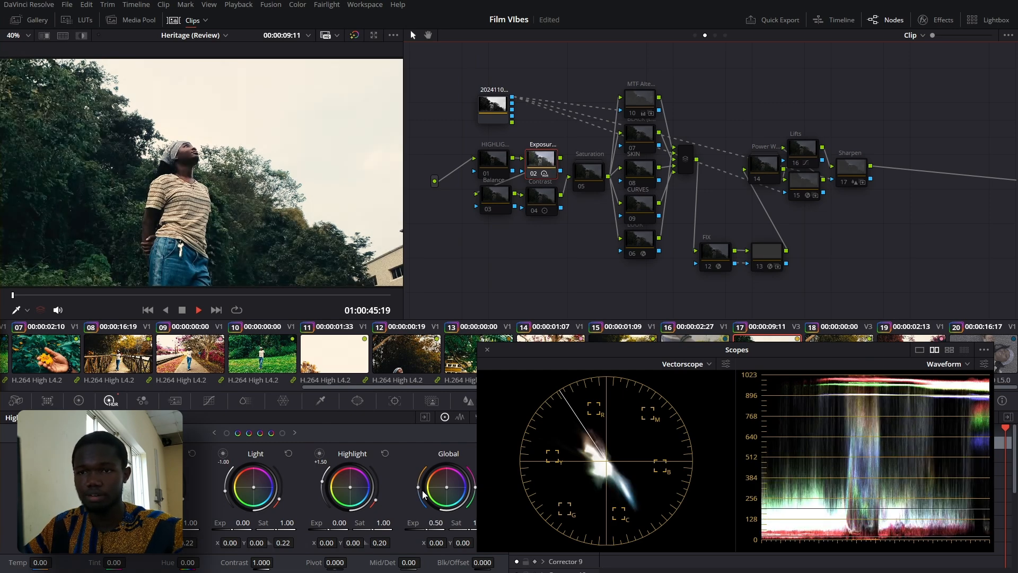
Examine the subject's face up close, check the group post-clip GRAIN node, and compare the clip with and without Exposure
scroll(140, 112, "up", 6)
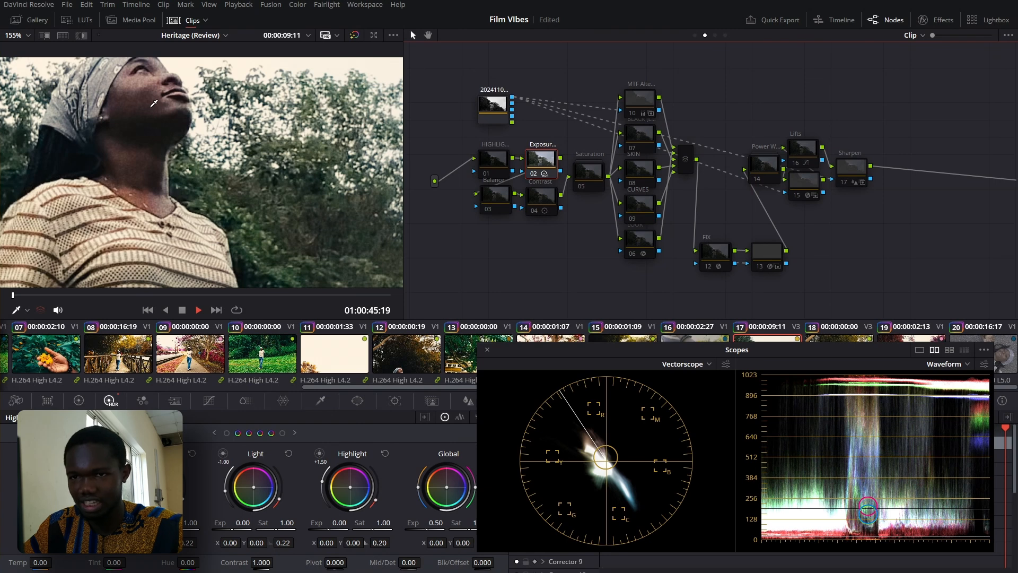
left_click(715, 35)
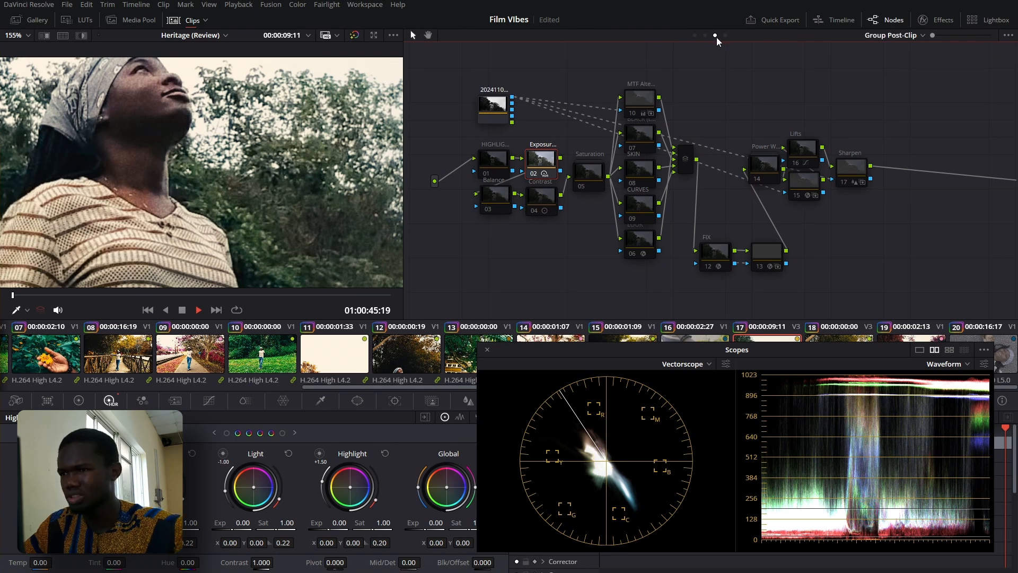
left_click(506, 169)
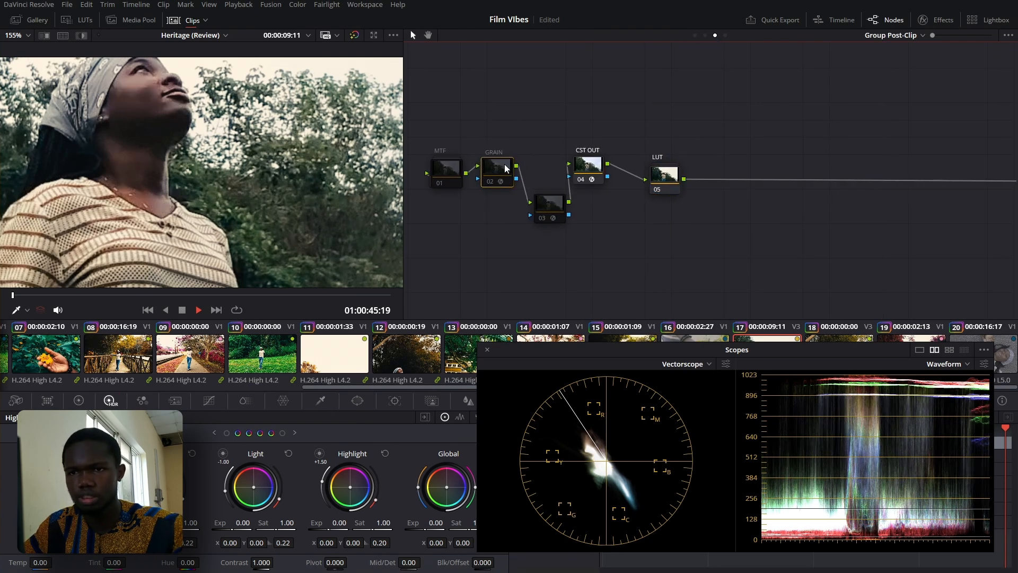
left_click(705, 35)
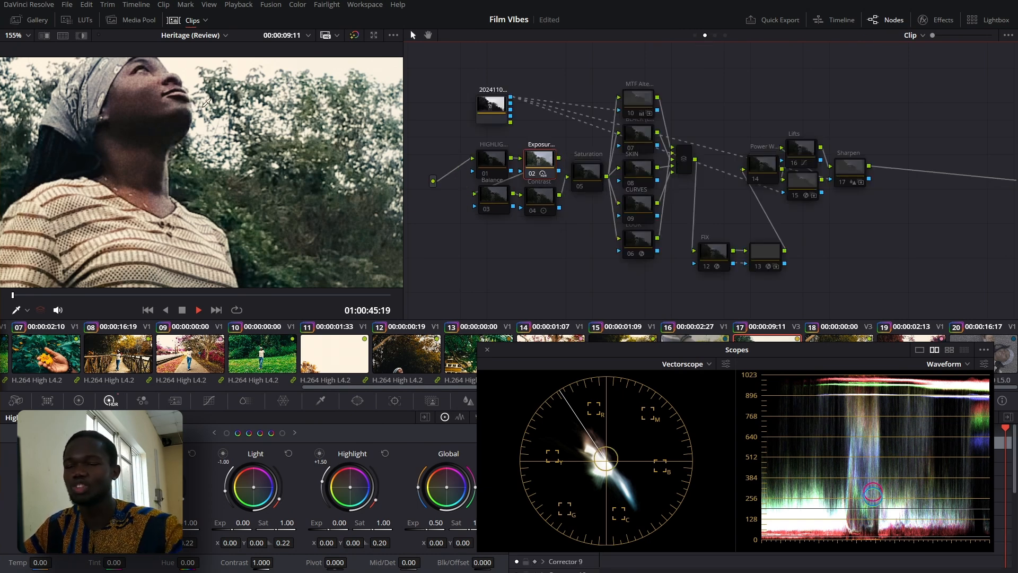
scroll(298, 151, "down", 5)
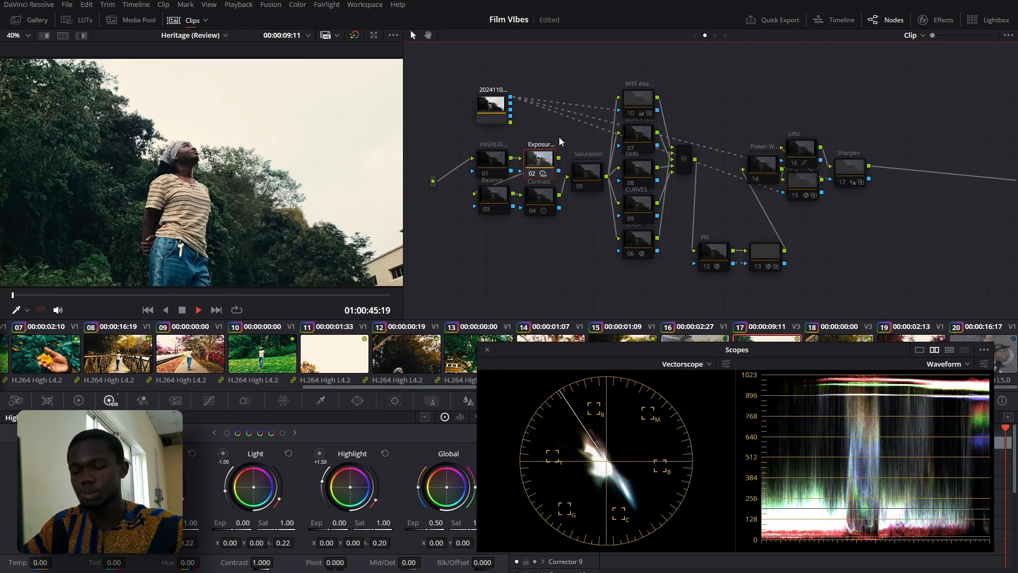
key("ctrl+d")
key("ctrl+d")
Enable clip 17's Contrast and Saturation nodes, toggling Saturation to compare its effect
left_click_drag(928, 448, 676, 423)
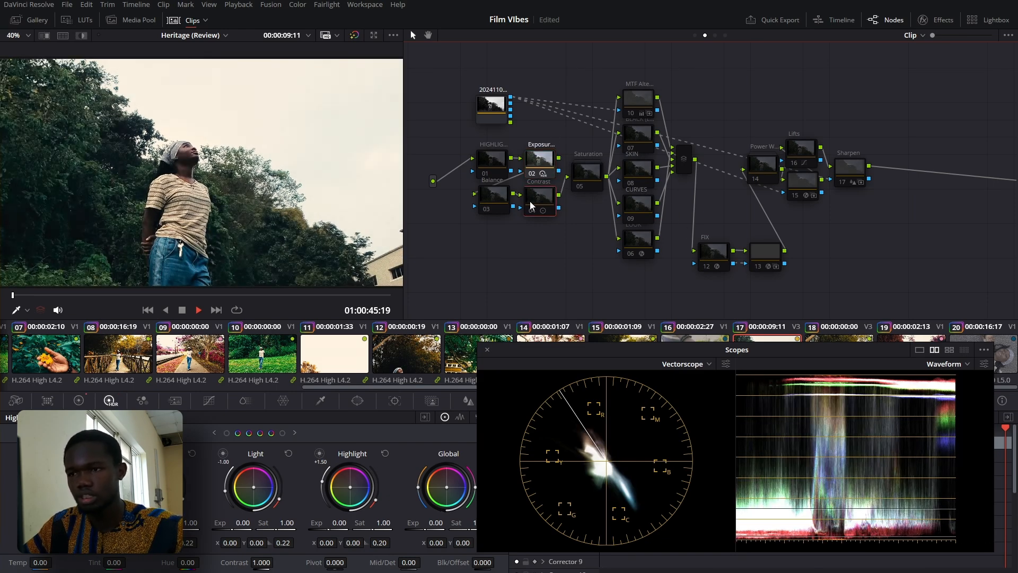
key("ctrl+d")
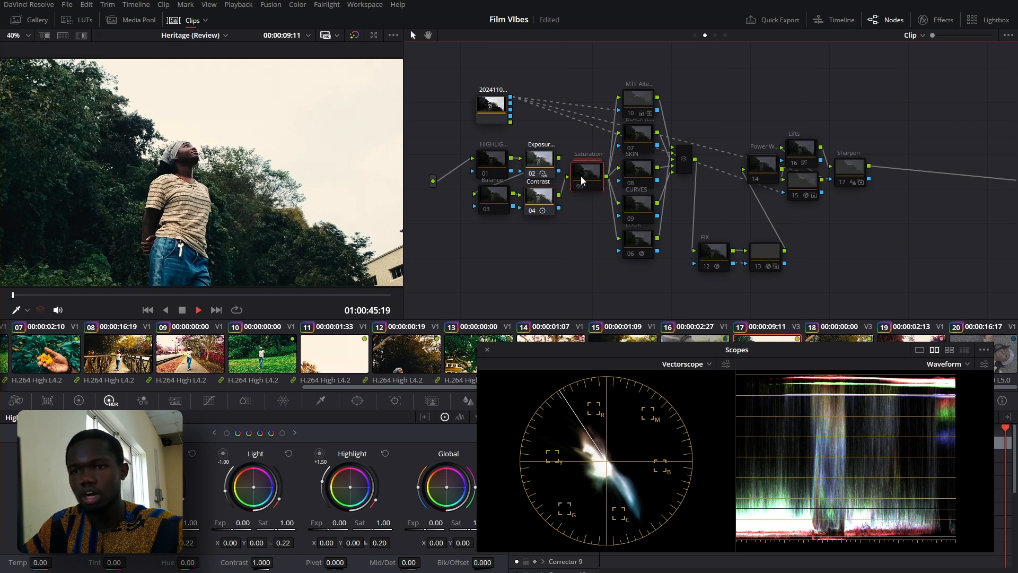
key("ctrl+d")
key("ctrl+d")
key("ctrl+d")
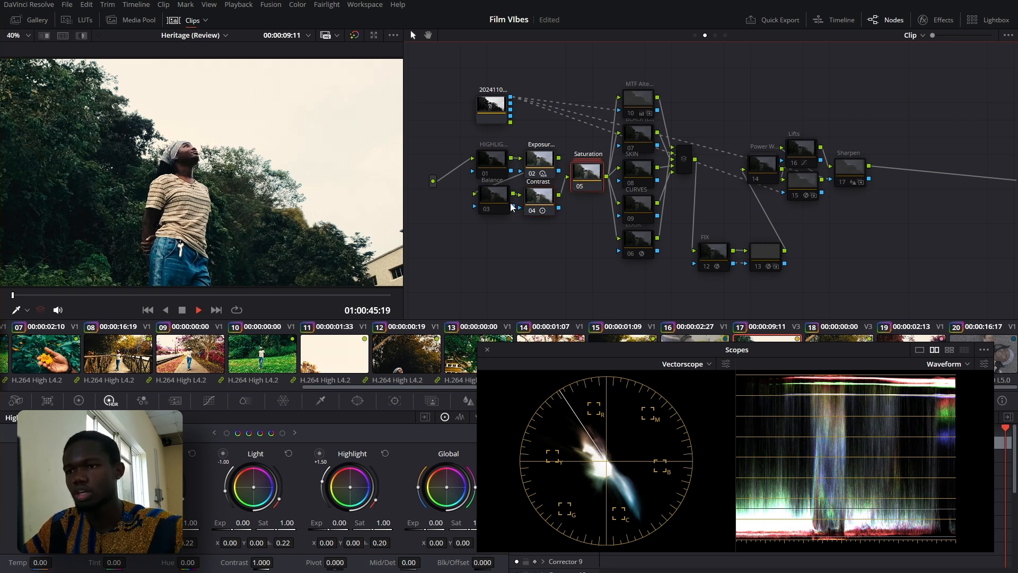
Enable parallel node 07 and the SKIN and CURVES nodes of clip 17
left_click(646, 146)
key("ctrl+d")
left_click(644, 177)
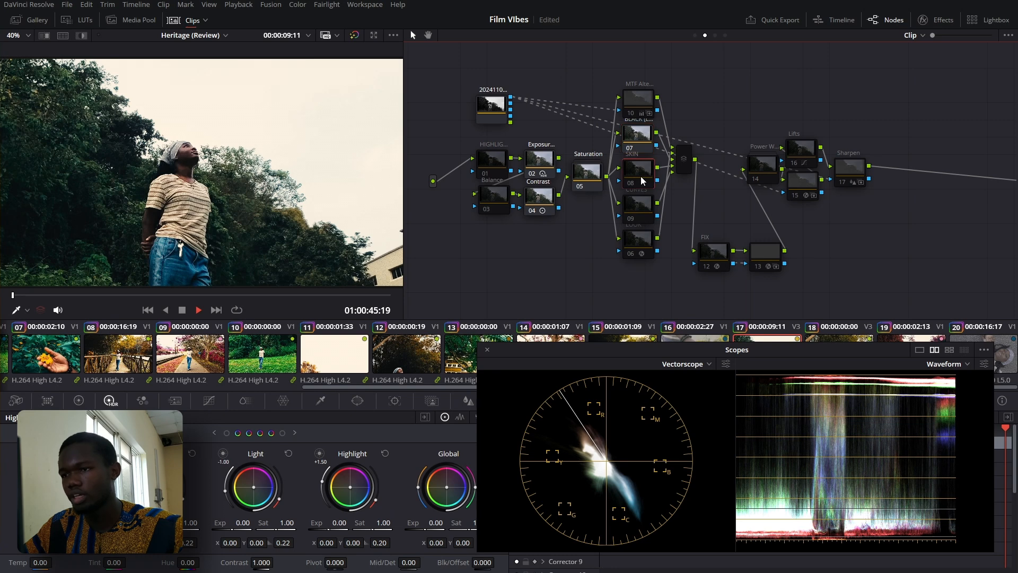
key("ctrl+d")
left_click(640, 211)
key("ctrl+d")
Move the LOOK node slightly down below CURVES and enable it, toggling it repeatedly to compare the look
left_click_drag(635, 248, 635, 268)
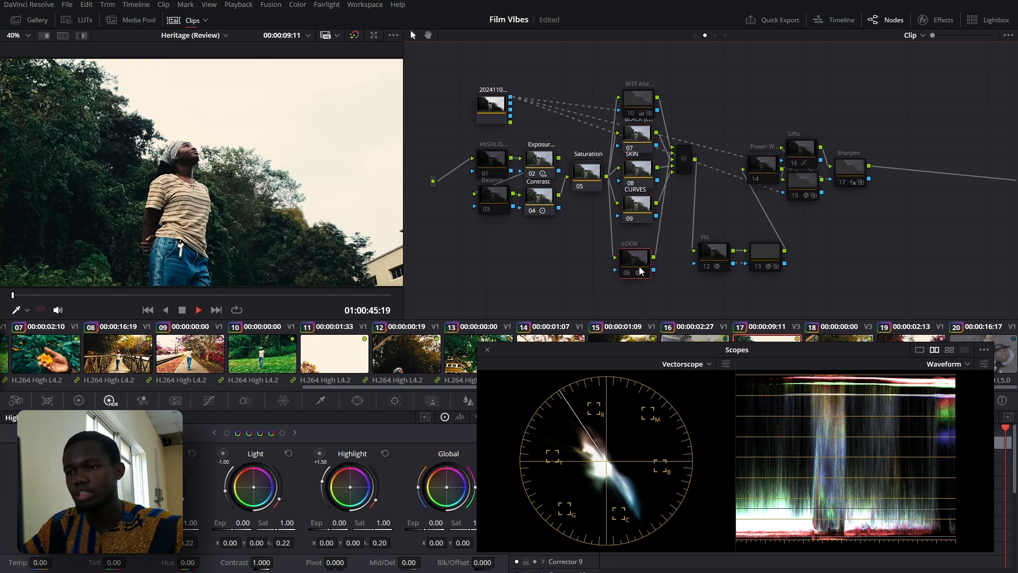
key("ctrl+d")
key("ctrl+d")
key("ctrl+d")
key("ctrl+d")
key("ctrl+d")
key("ctrl+d")
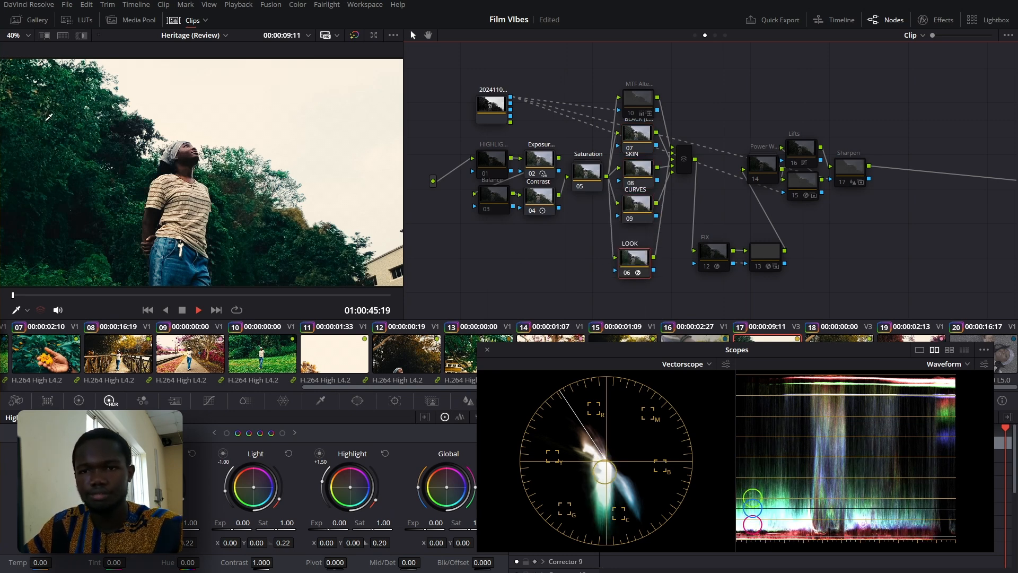
key("ctrl+d")
key("ctrl+d")
key("ctrl+d")
key("ctrl+d")
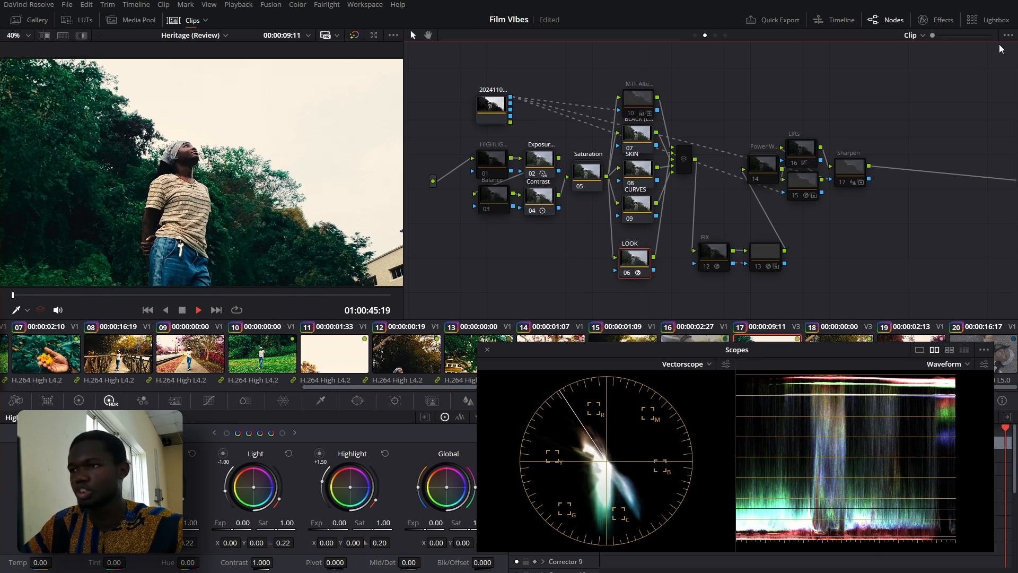
Try a Green-Green value of 3.000 in the LOOK node's Tetra DCTL, and undo it
left_click(947, 23)
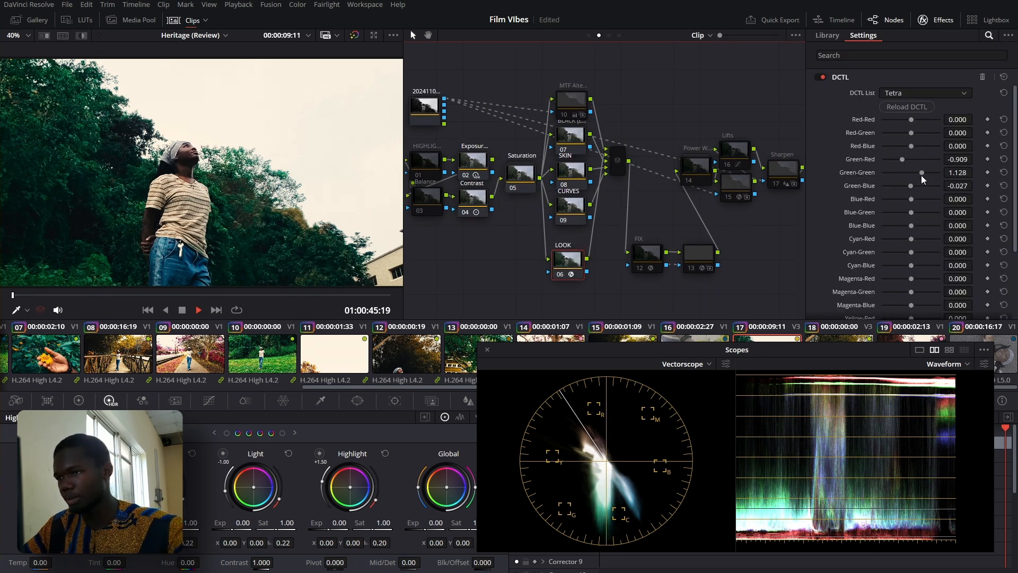
left_click_drag(922, 176, 982, 182)
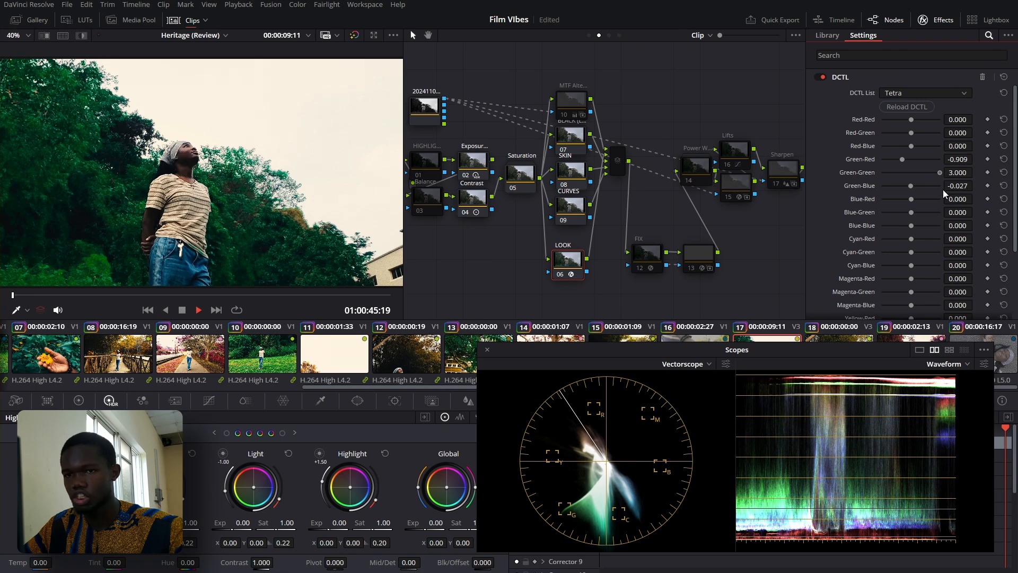
key("ctrl+z")
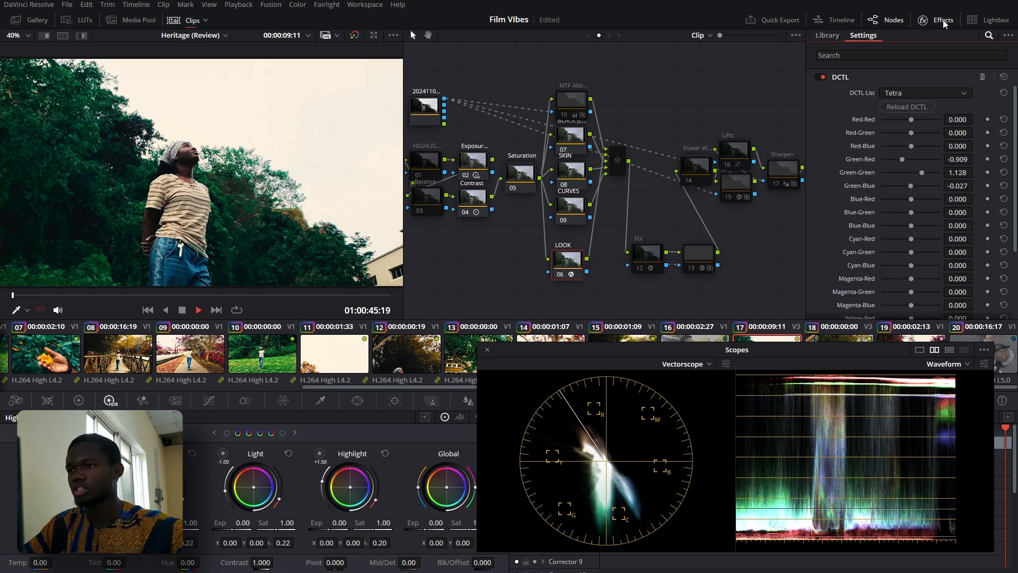
left_click(923, 20)
Open the Depth Map settings of the FIX node
left_click(692, 258)
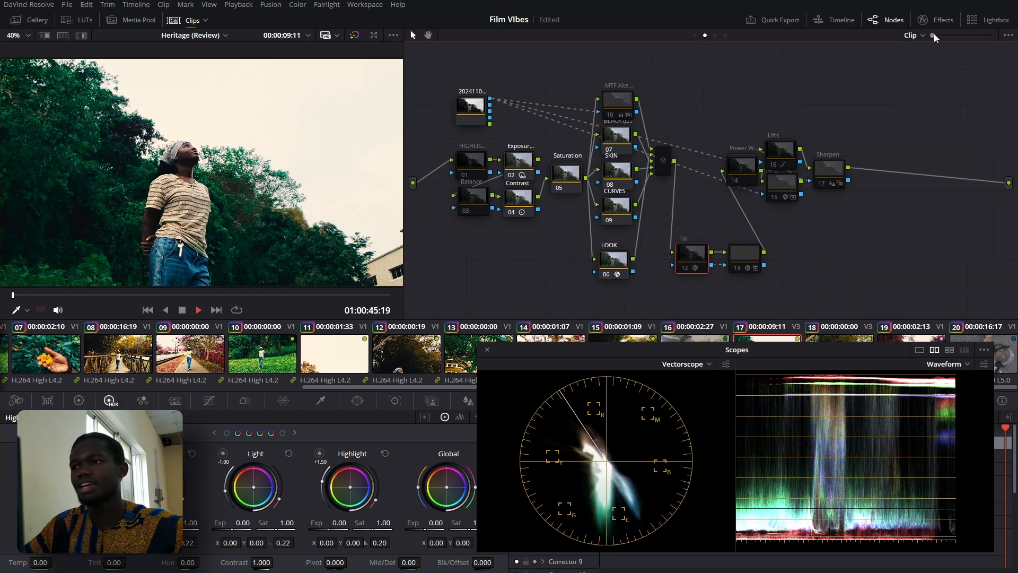
left_click(938, 20)
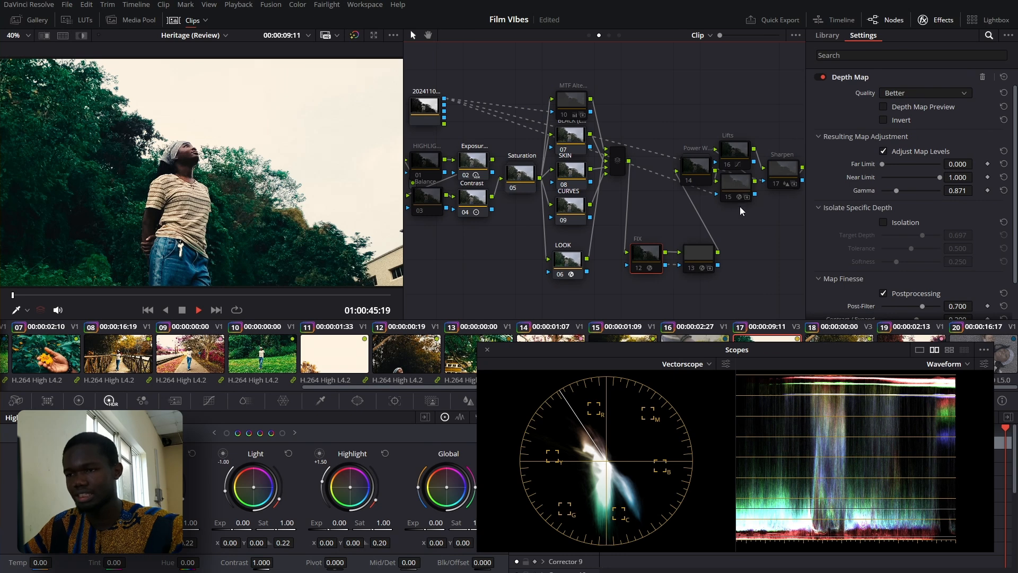
Enable the FIX node and the Defocus Background node 13, hide the effects settings, and inspect the result in the viewer
left_click(698, 254)
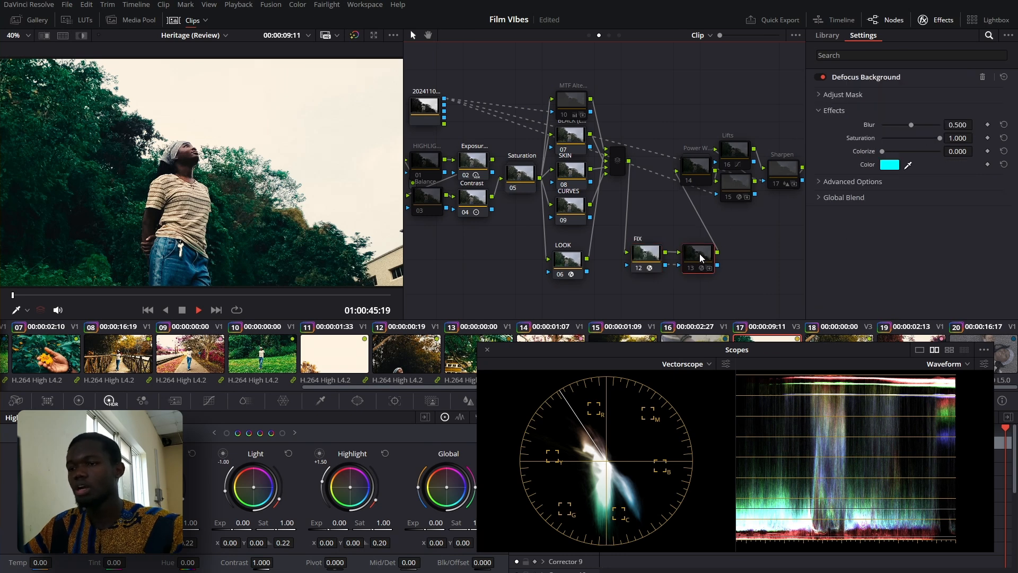
left_click(941, 24)
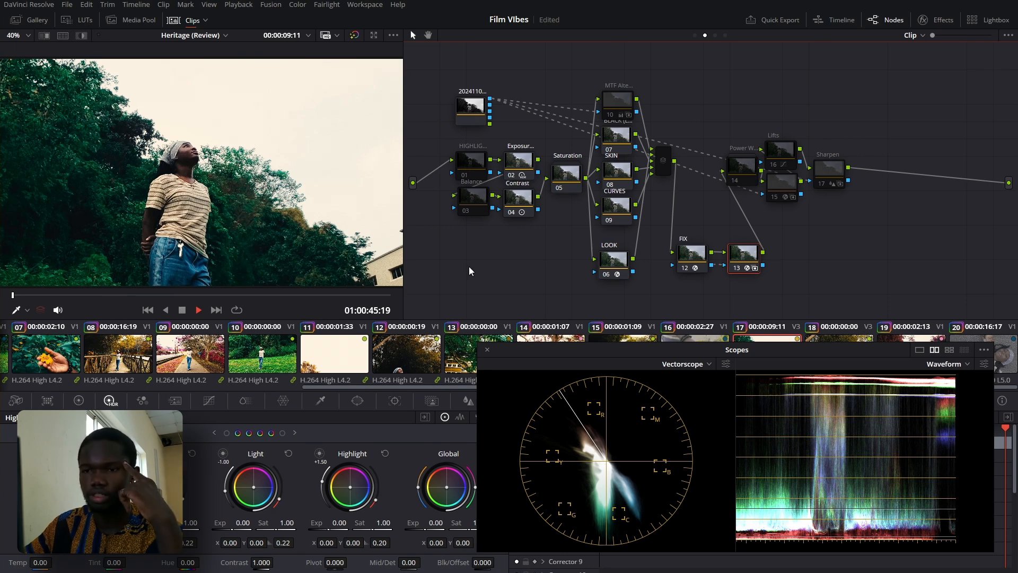
scroll(350, 272, "down", 2)
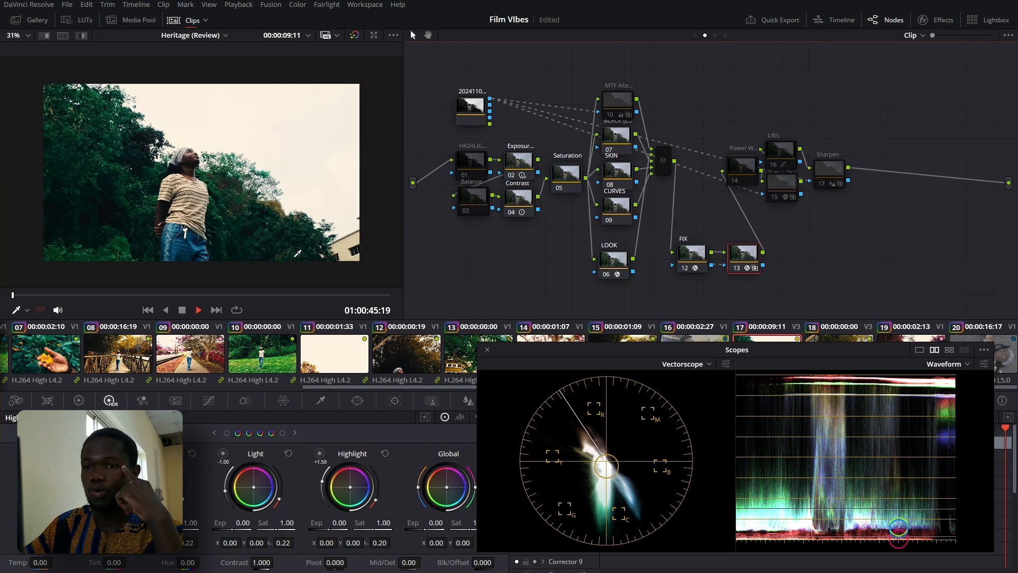
scroll(350, 272, "up", 2)
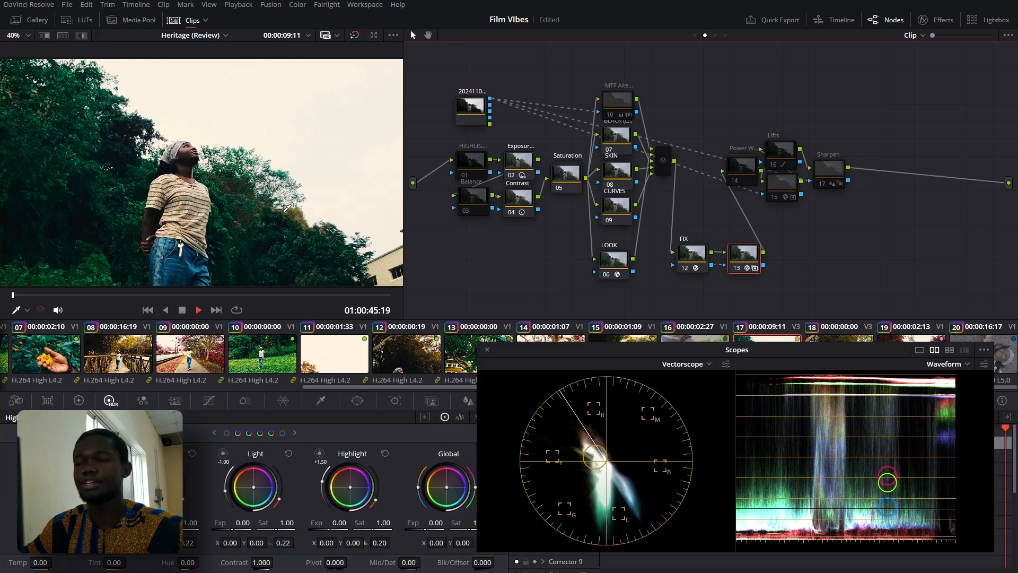
Enable the power window node 14 and select the Lifts node 16
scroll(796, 223, "down", 1)
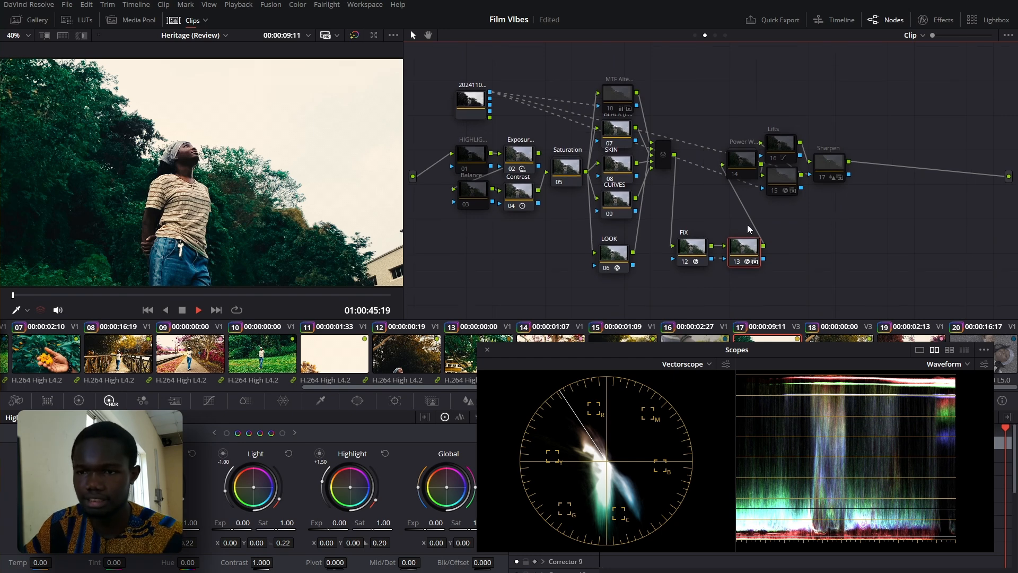
scroll(185, 204, "down", 2)
scroll(238, 220, "up", 1)
scroll(240, 217, "up", 1)
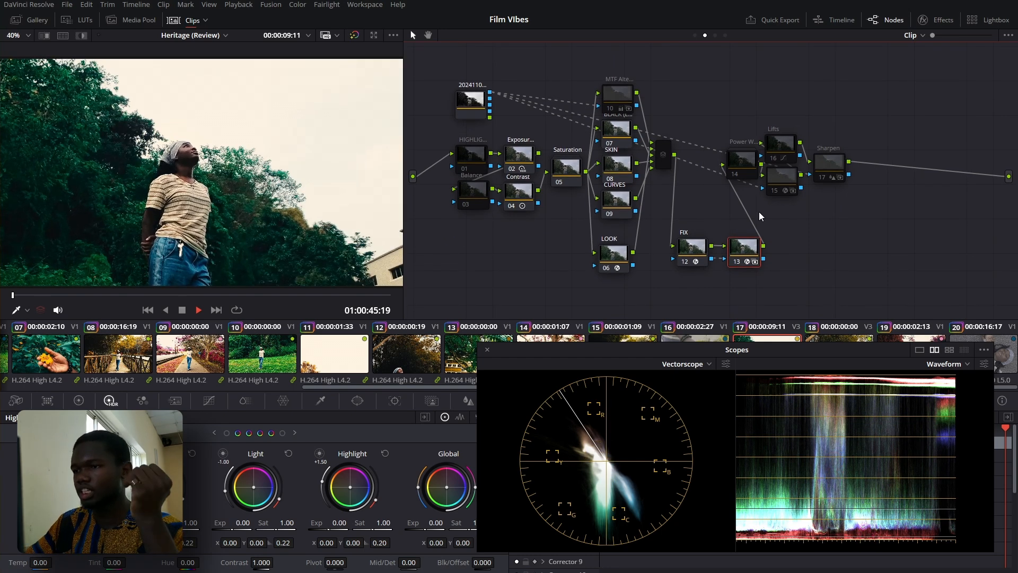
left_click(742, 161)
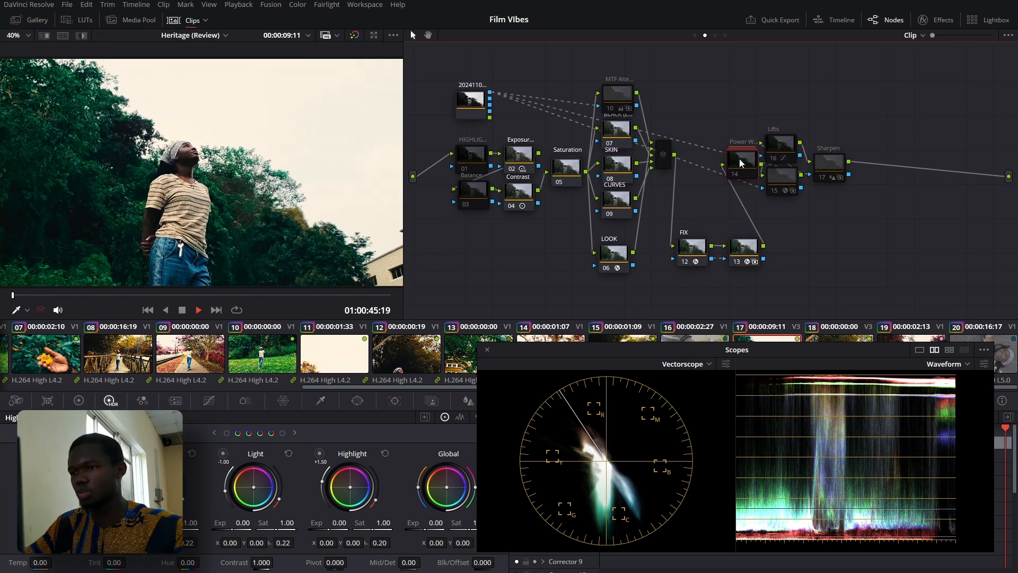
left_click(780, 147)
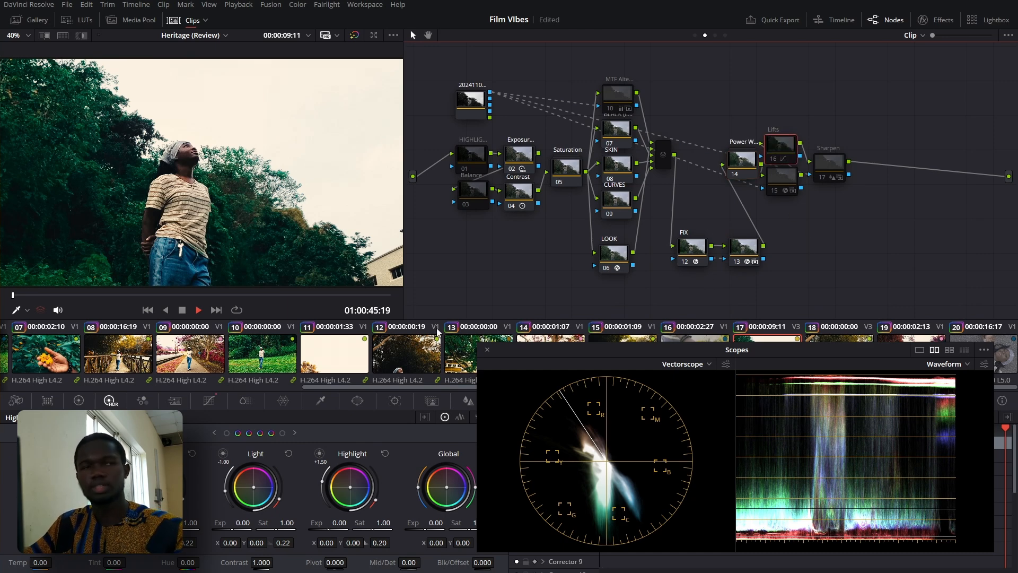